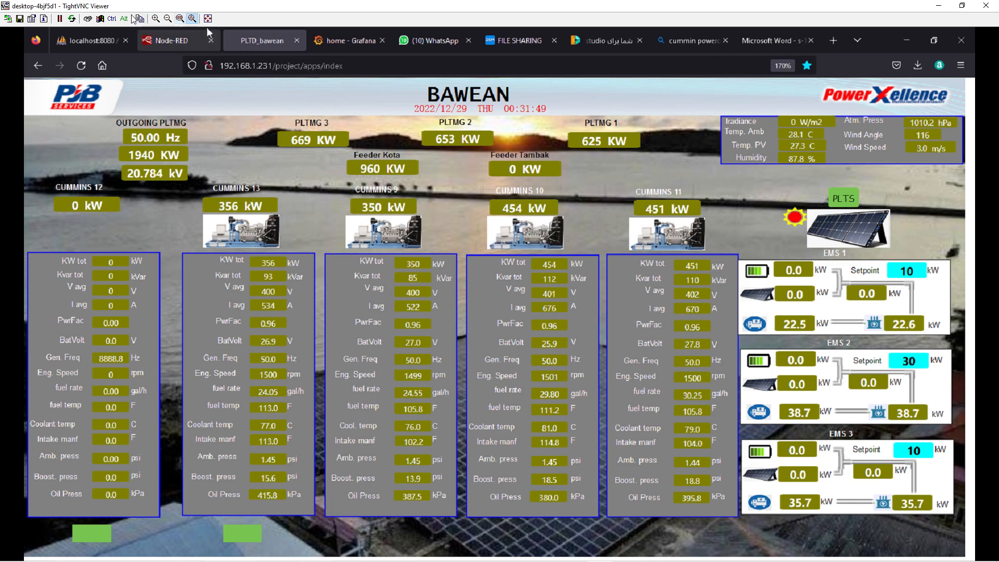
# - Find the HaiwellScada3 programs in the installed applications list and show the folder's contents
pyautogui.press('super')
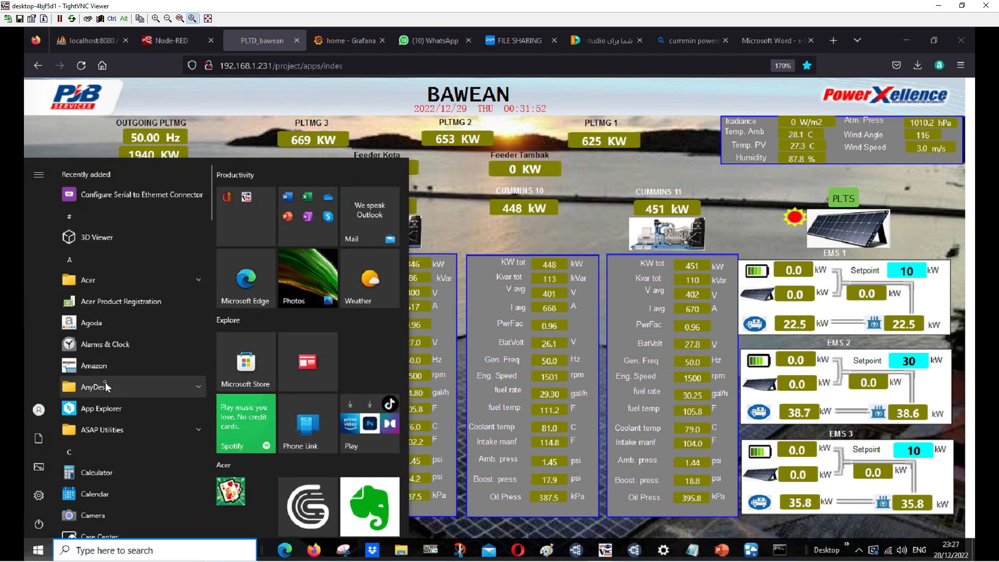
pyautogui.scroll(-3, 105, 382)
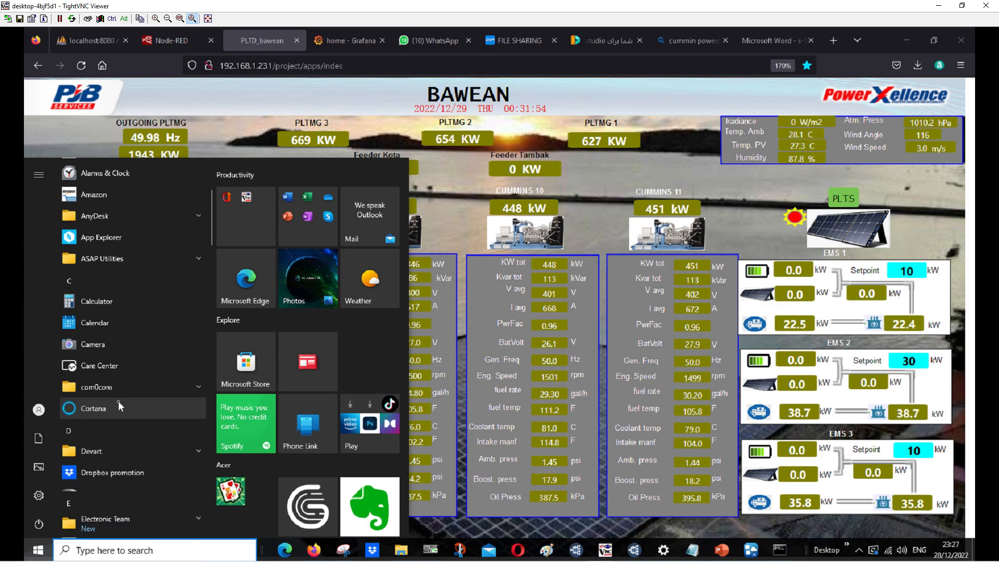
pyautogui.scroll(-7, 119, 401)
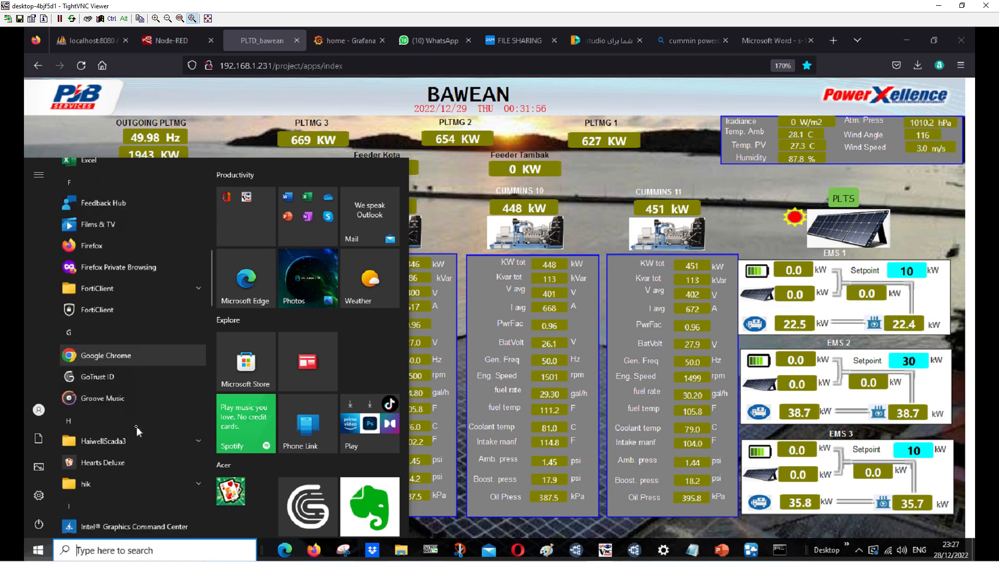
pyautogui.scroll(-6, 136, 425)
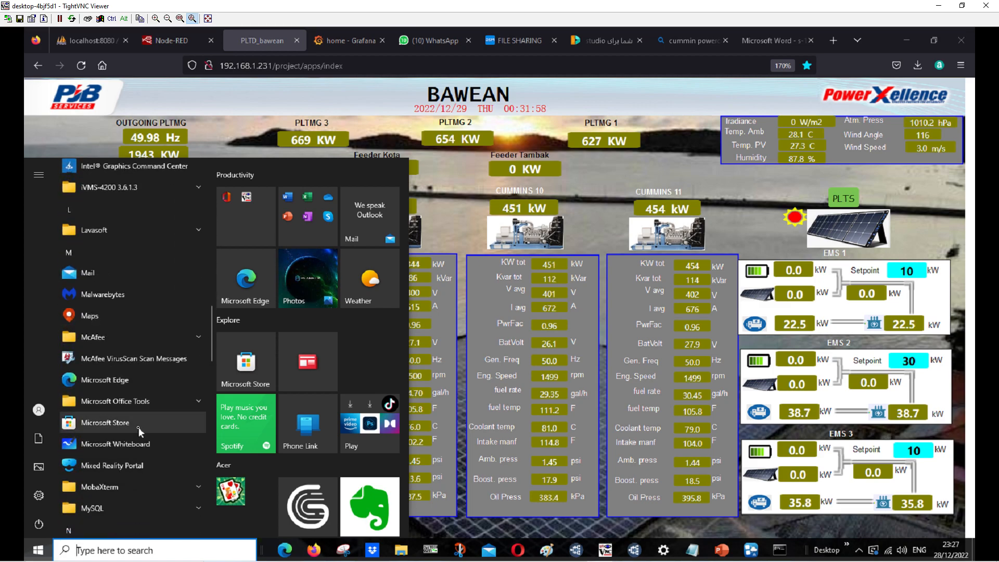
pyautogui.scroll(-8, 138, 426)
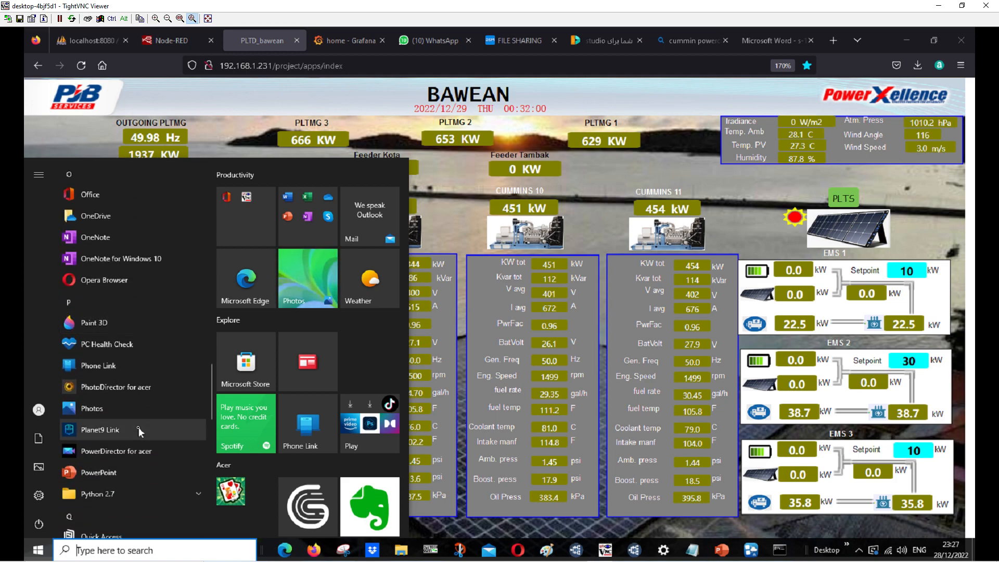
pyautogui.scroll(-8, 138, 426)
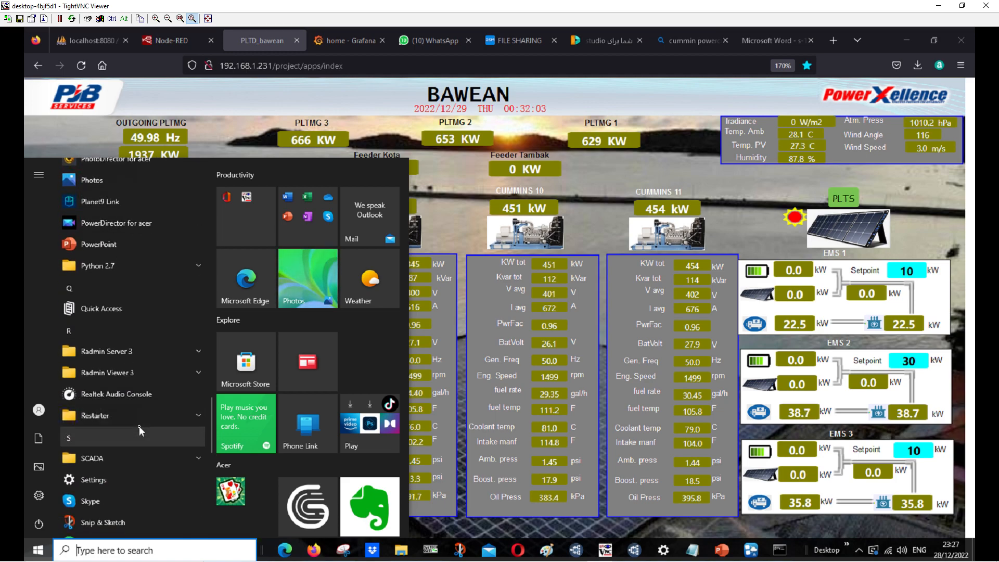
pyautogui.scroll(-3, 139, 426)
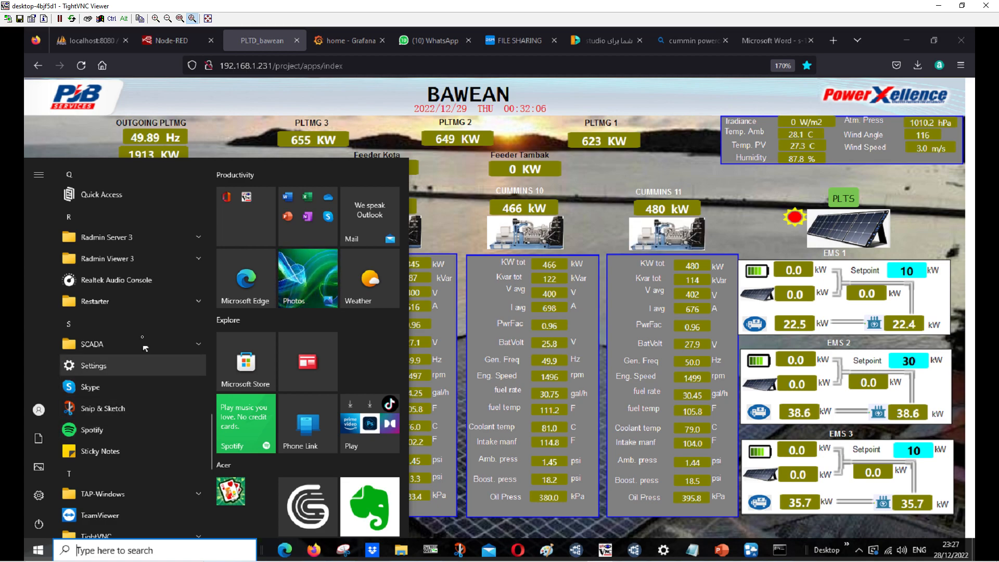
pyautogui.scroll(10, 148, 276)
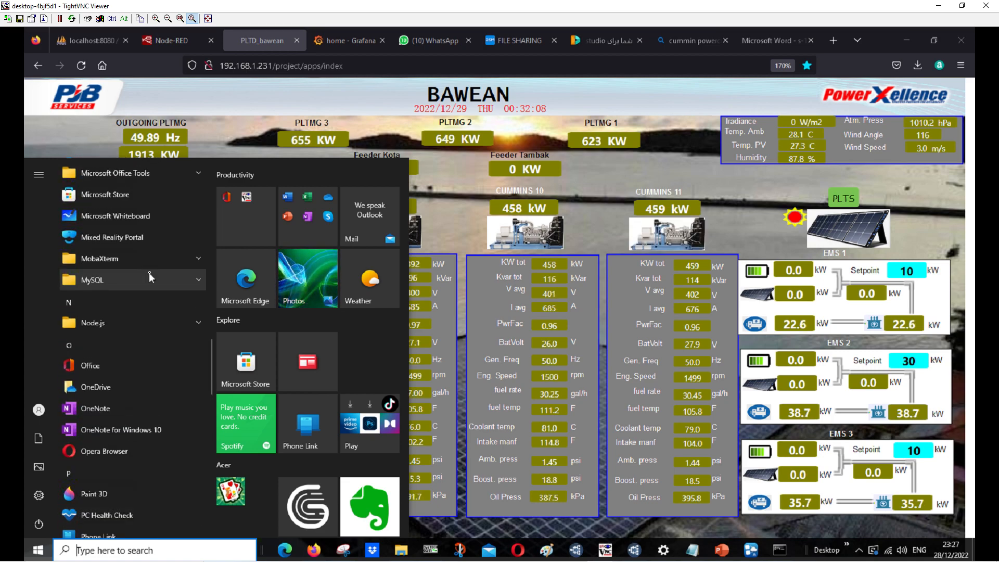
pyautogui.scroll(4, 149, 269)
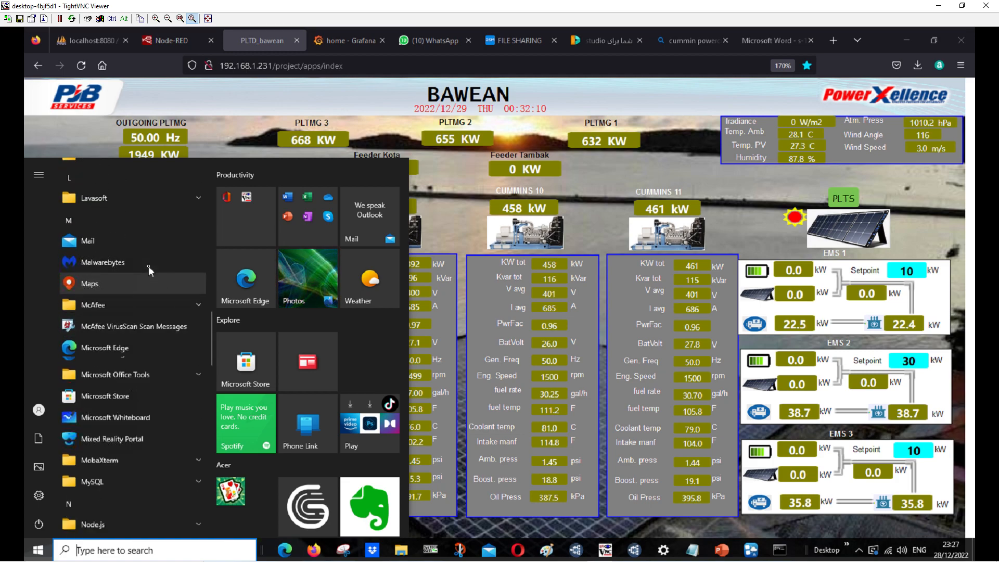
pyautogui.scroll(5, 148, 266)
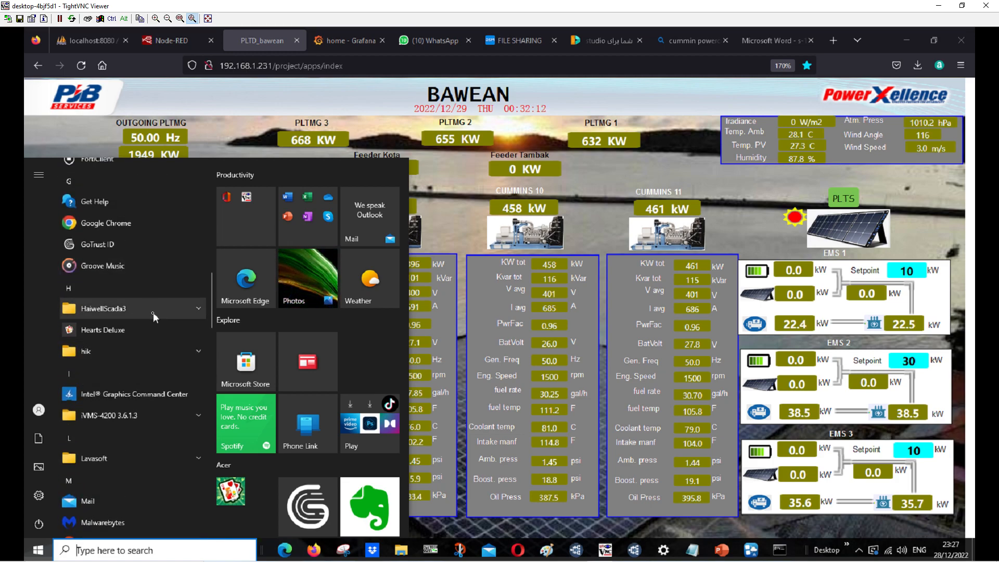
pyautogui.click(153, 312)
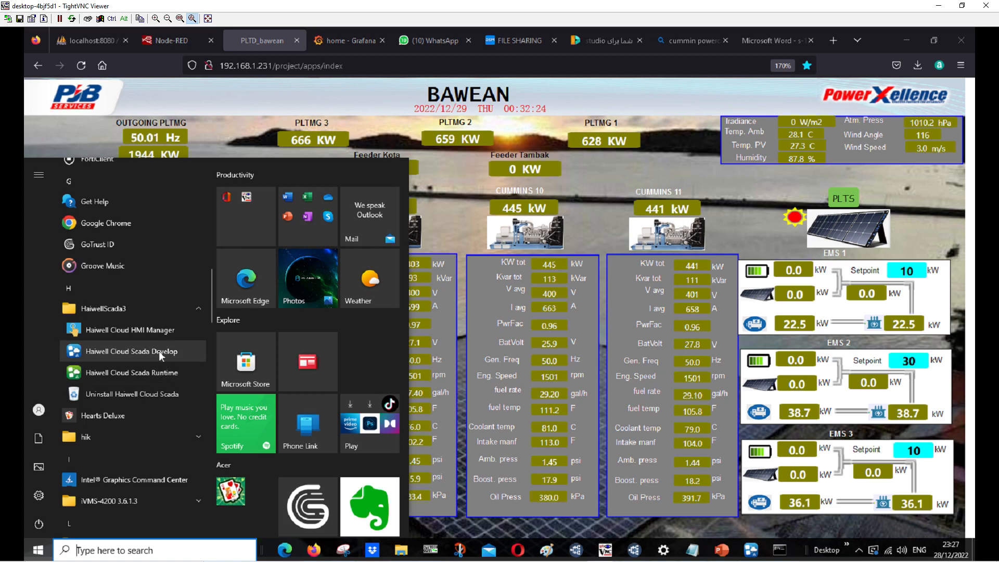
# - Switch to the Haiwell Cloud Scada project by minimizing the browser and the node-red console
pyautogui.click(904, 38)
pyautogui.click(904, 38)
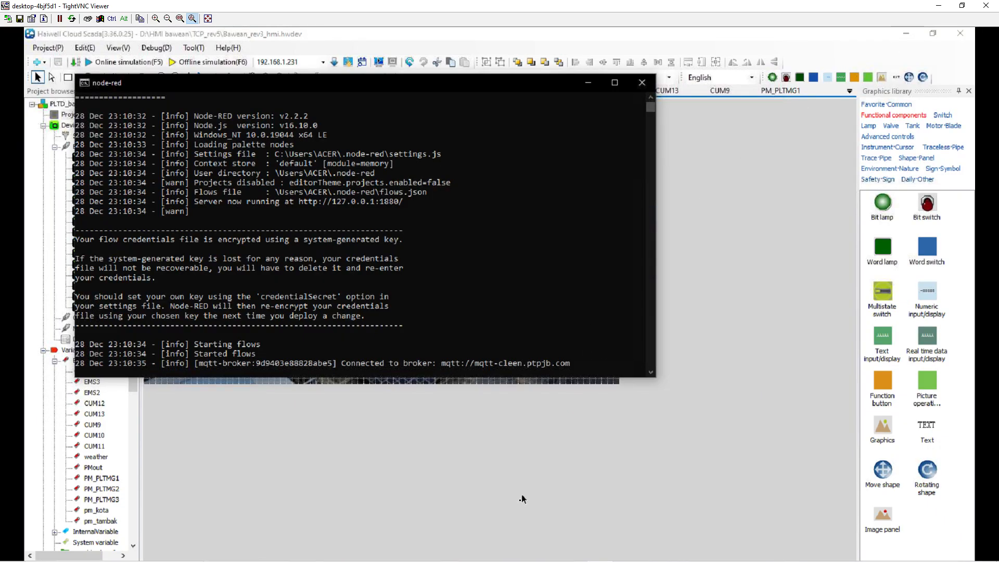
pyautogui.click(587, 84)
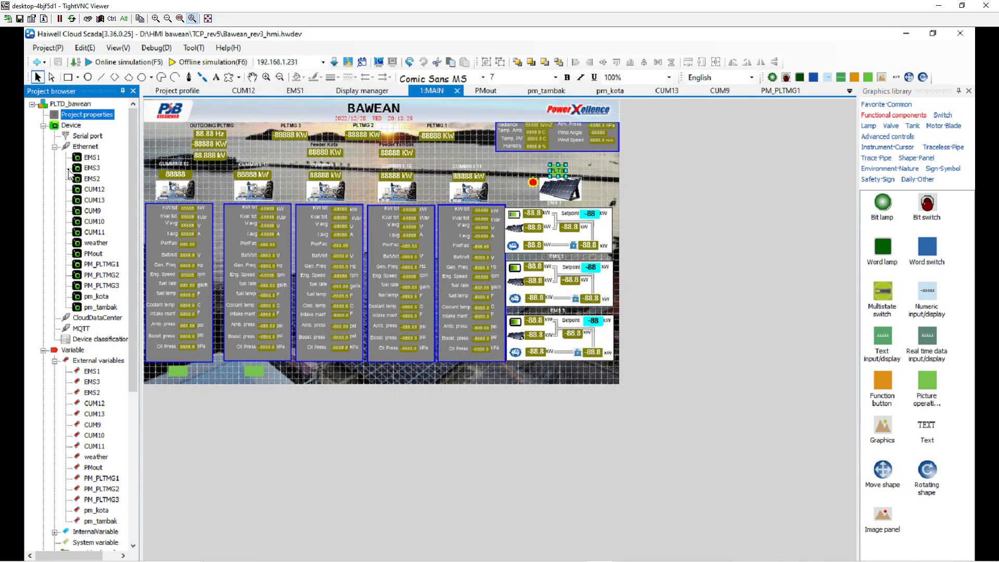
# - Open the project properties of PLTD_bawean and review the project name and runtime platform
pyautogui.click(74, 106)
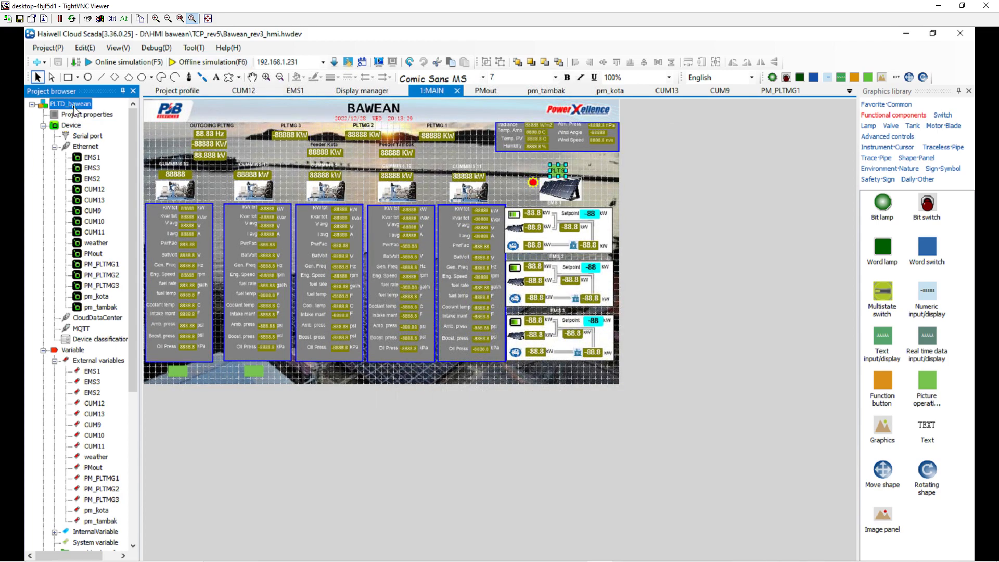
pyautogui.doubleClick(81, 114)
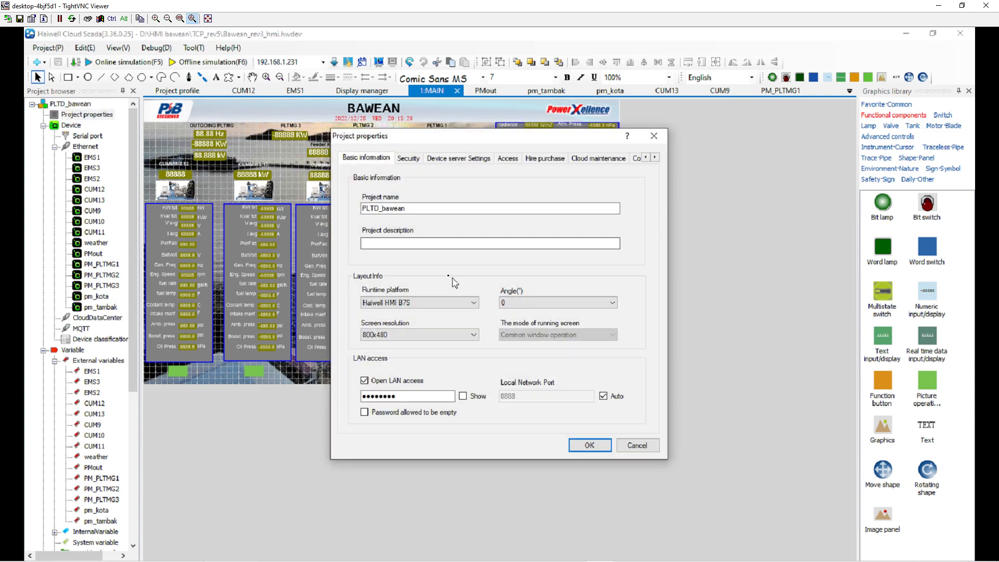
pyautogui.click(423, 212)
pyautogui.doubleClick(424, 212)
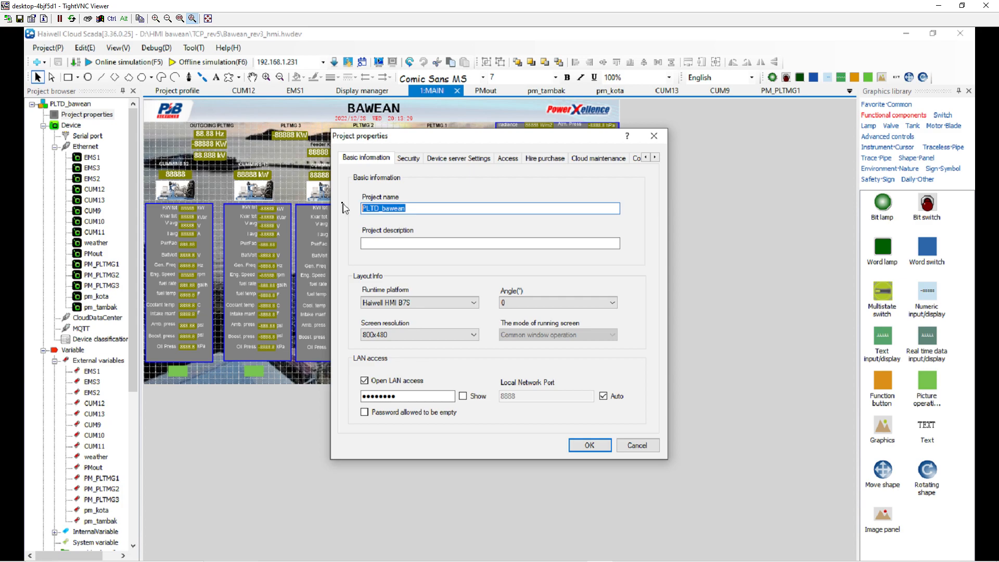
pyautogui.click(427, 303)
pyautogui.click(429, 303)
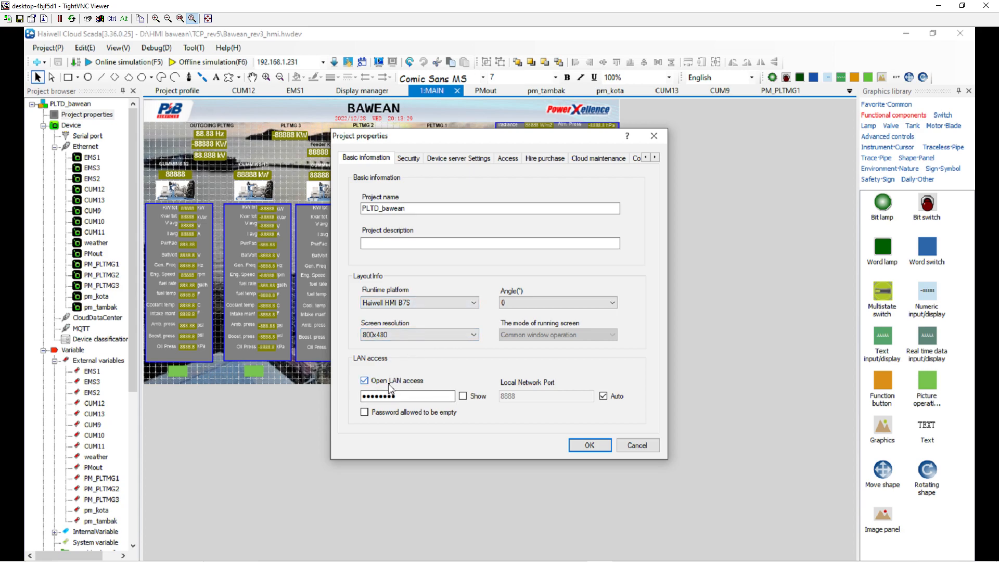
# - Review the LAN access password visibility option and the additional screen protection and offline warning settings, and close the project properties
pyautogui.click(462, 396)
pyautogui.click(462, 396)
pyautogui.click(656, 158)
pyautogui.doubleClick(655, 158)
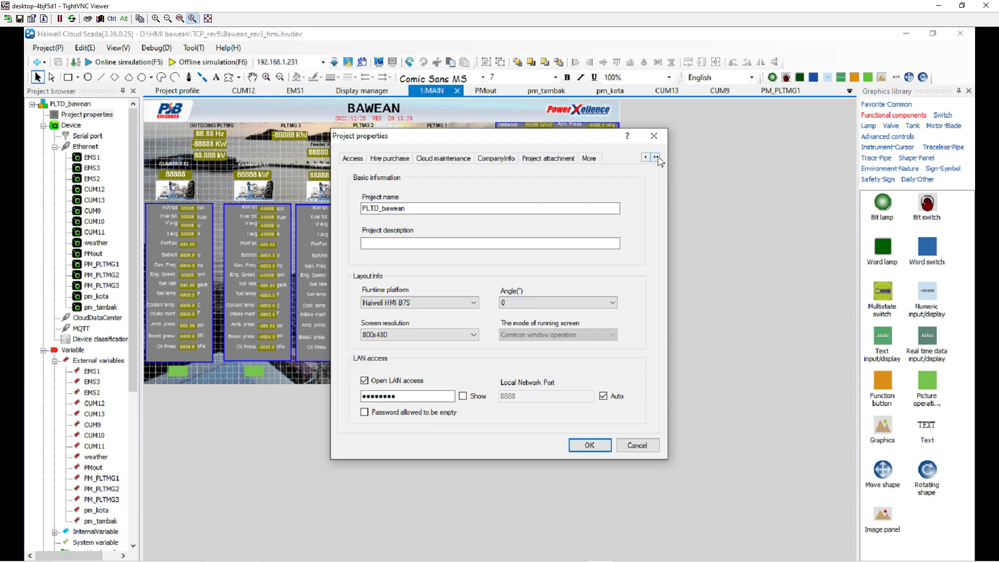
pyautogui.click(600, 160)
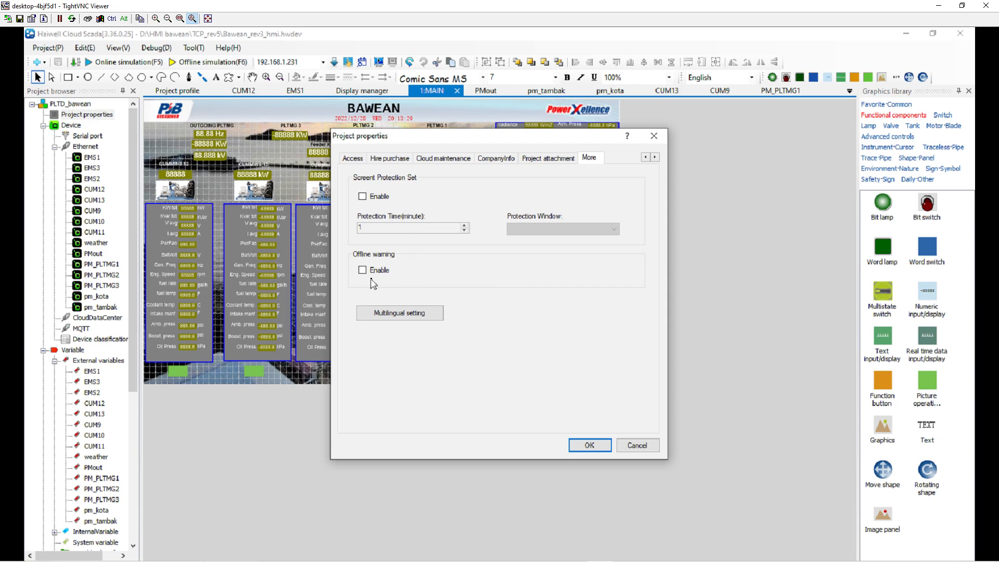
pyautogui.click(590, 445)
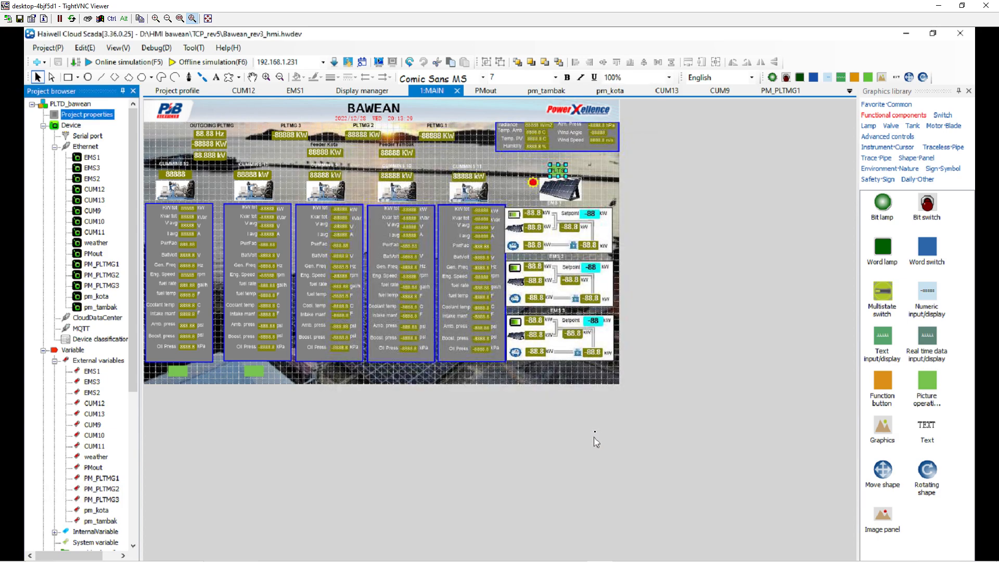
# - Examine the Device branch of the project tree and the devices listed under Ethernet
pyautogui.click(71, 126)
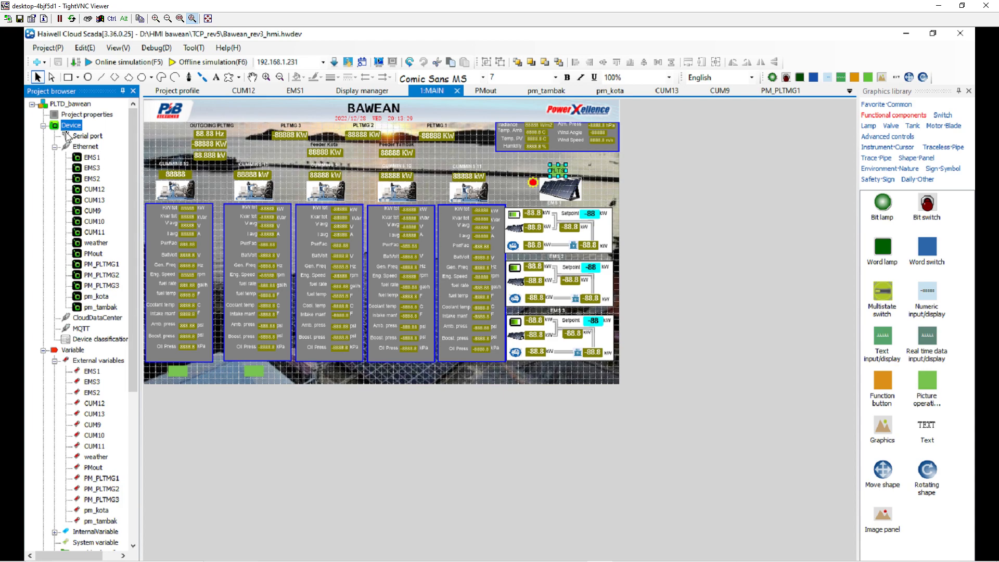
pyautogui.click(44, 126)
pyautogui.click(44, 126)
pyautogui.click(54, 148)
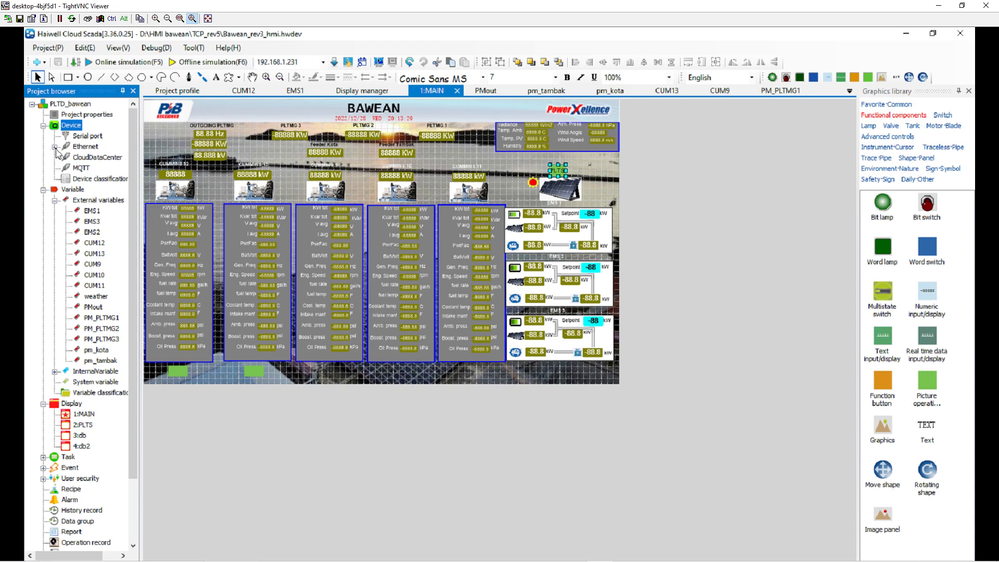
pyautogui.click(55, 147)
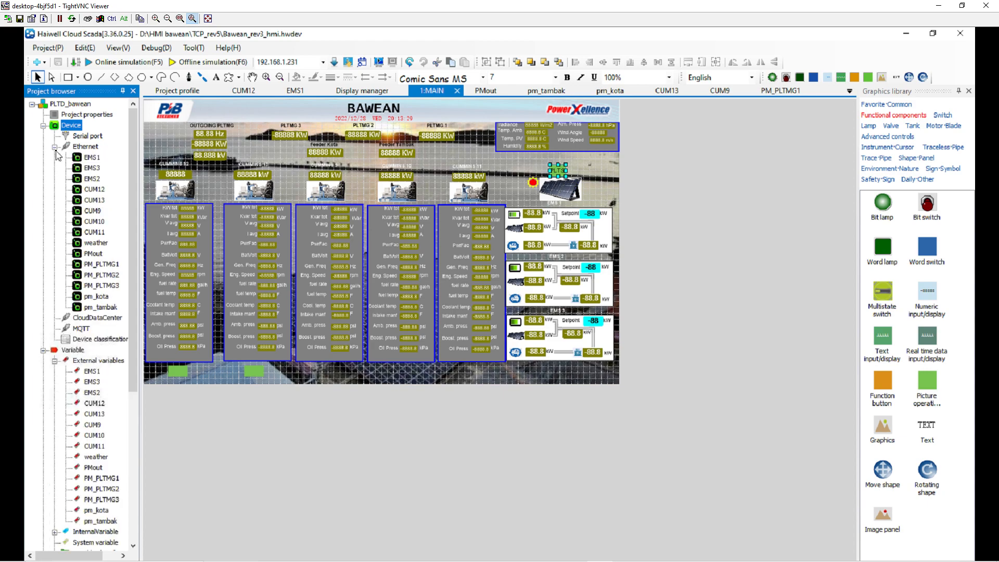
pyautogui.click(55, 147)
# - Start adding an Ethernet device of the common type Modbus Master(TCP/UDP)
pyautogui.rightClick(87, 151)
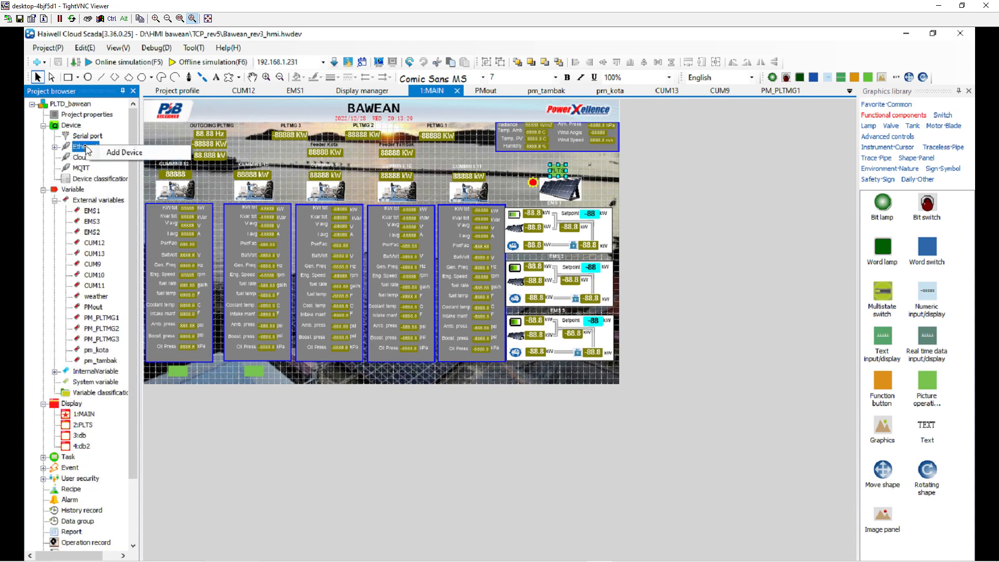
pyautogui.click(125, 152)
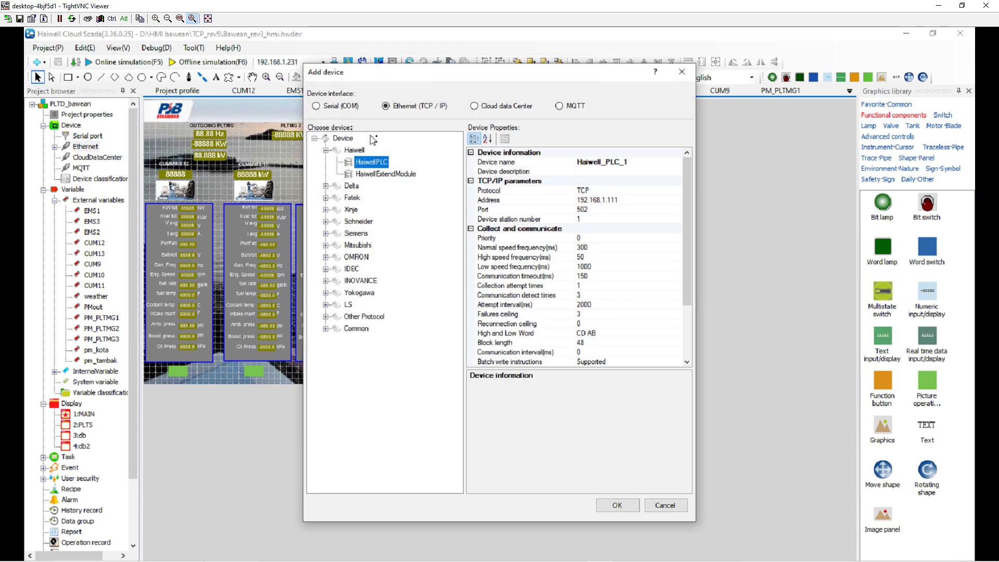
pyautogui.click(325, 151)
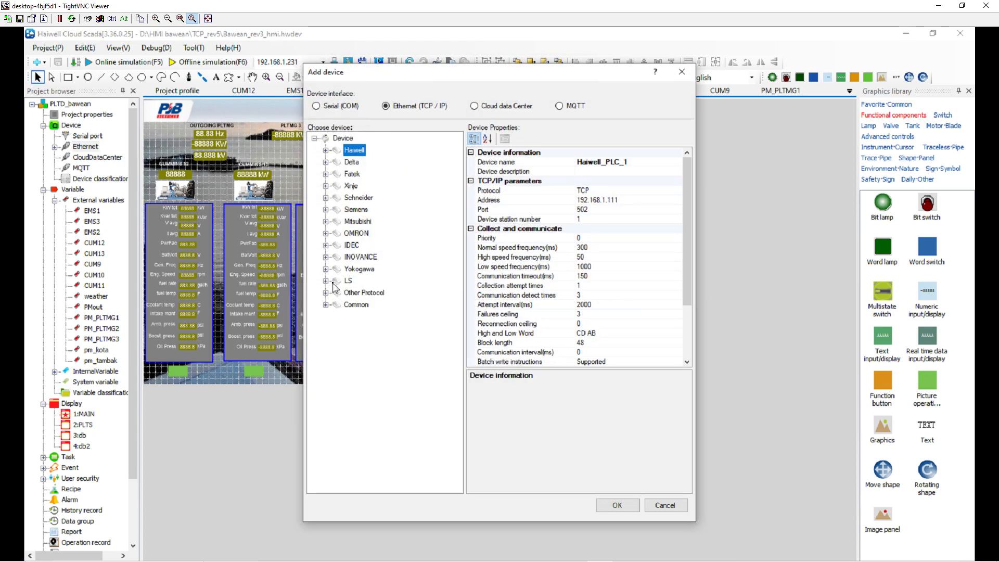
pyautogui.click(326, 305)
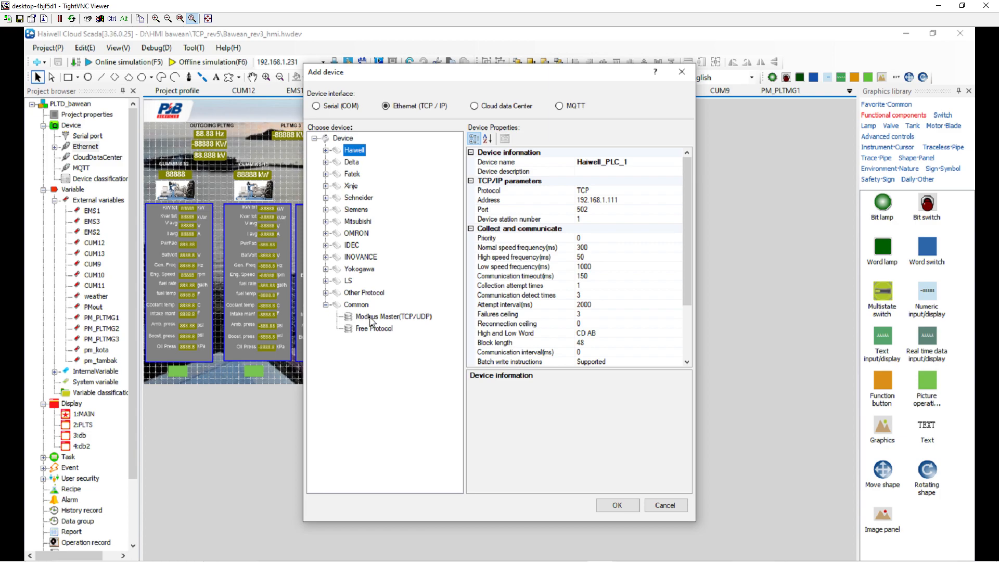
pyautogui.click(371, 319)
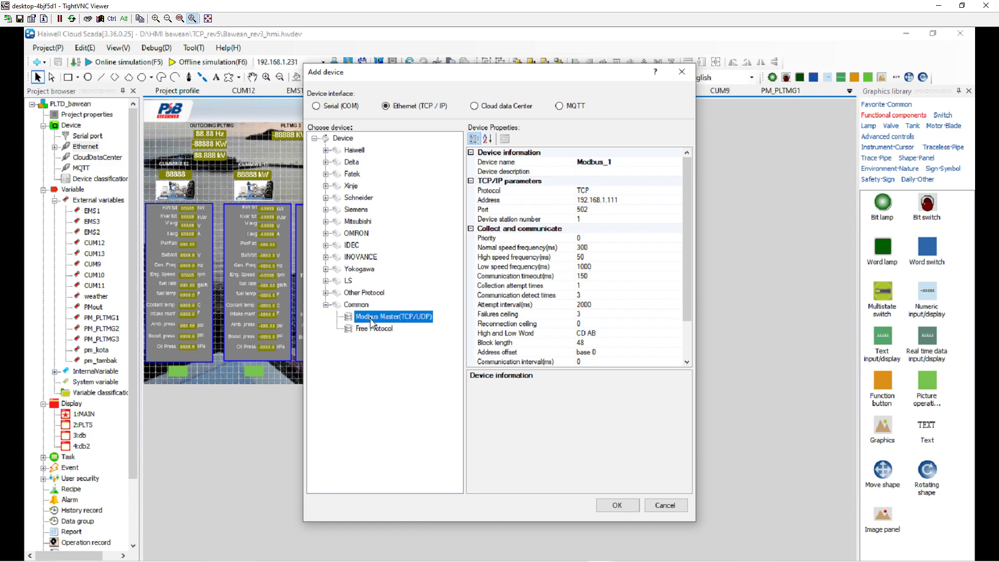
# - Review the new Modbus device's name, address and station number fields, and cancel adding the device
pyautogui.click(614, 161)
pyautogui.click(632, 200)
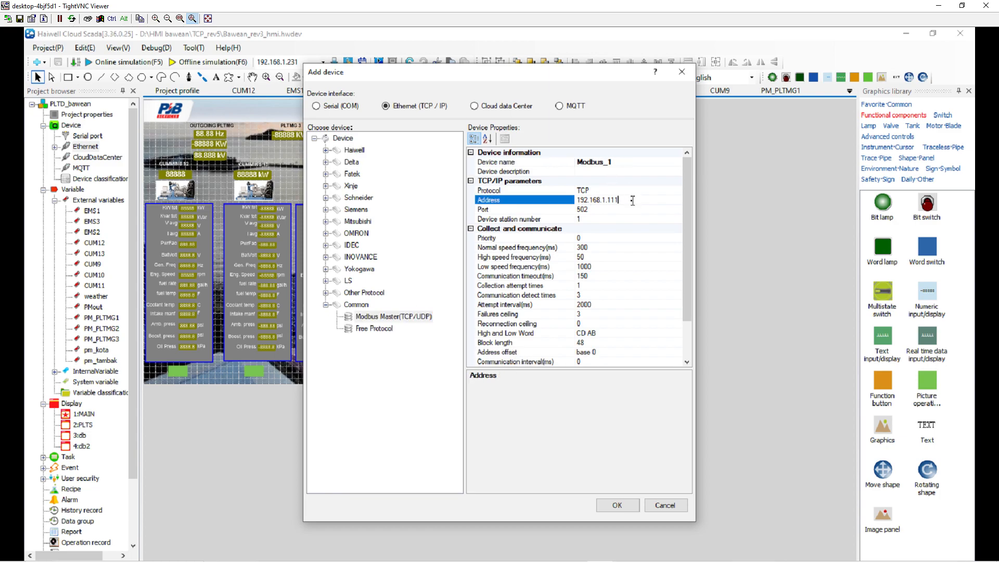
pyautogui.moveTo(628, 200); pyautogui.dragTo(566, 195)
pyautogui.click(585, 219)
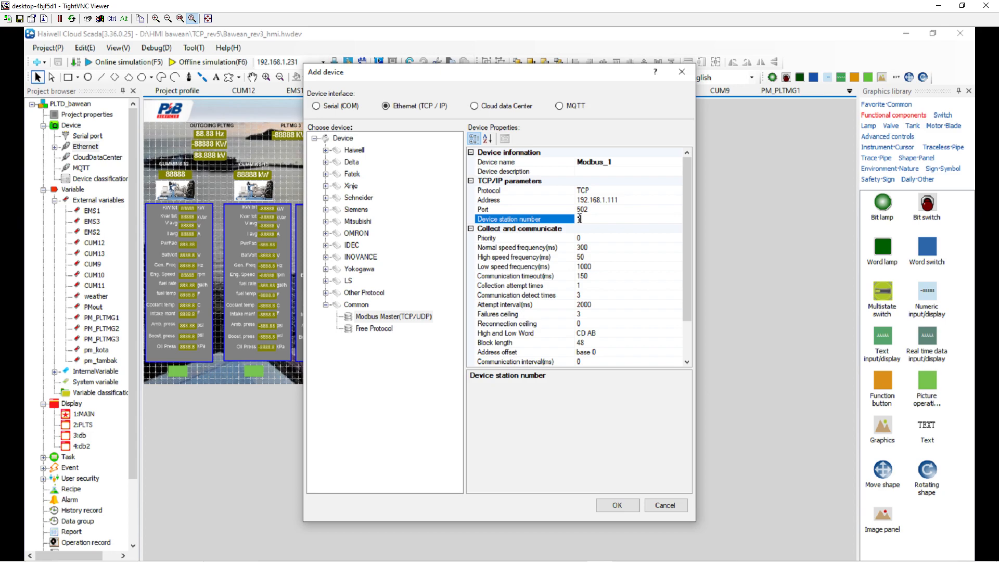
pyautogui.click(630, 199)
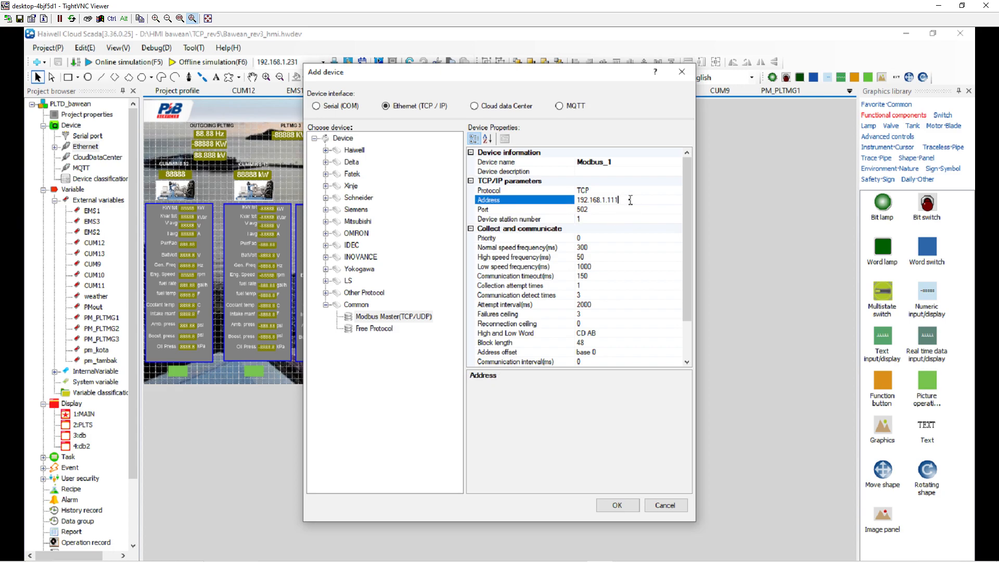
pyautogui.moveTo(630, 200); pyautogui.dragTo(561, 212)
pyautogui.click(666, 505)
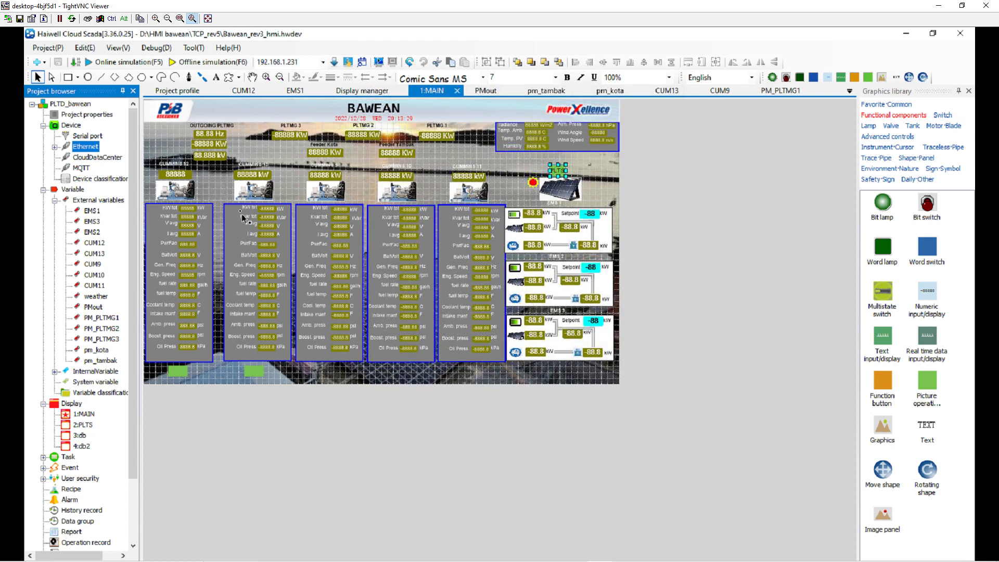
# - Open the properties of the EMS1 Ethernet device and show its TCP/IP parameters
pyautogui.click(54, 147)
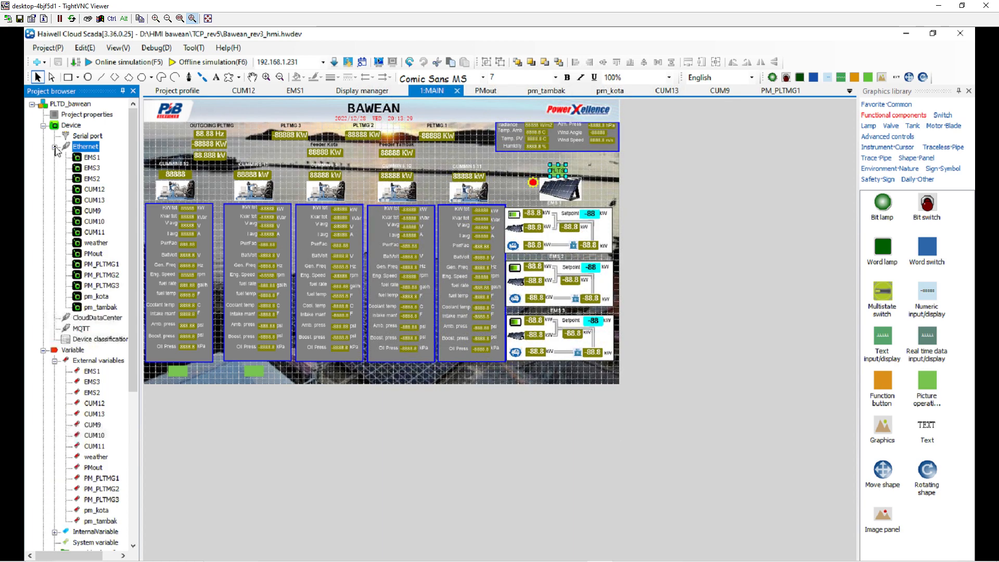
pyautogui.click(83, 157)
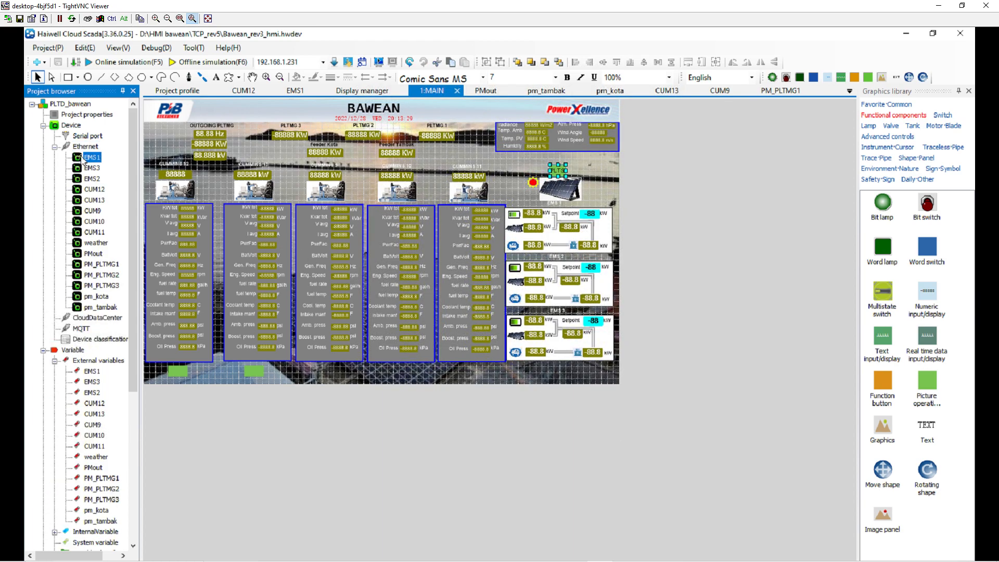
pyautogui.doubleClick(88, 157)
pyautogui.click(259, 72)
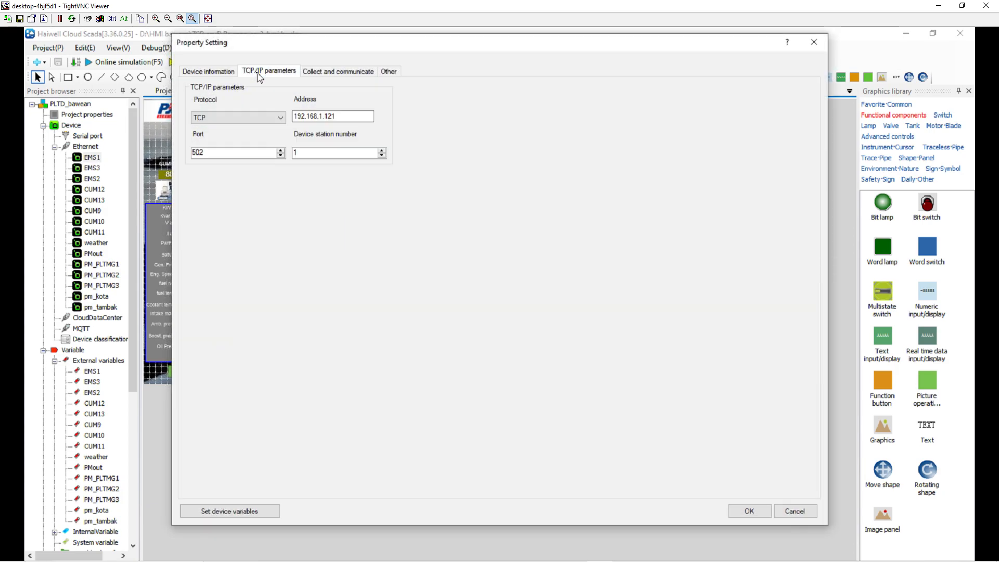
# - Review the address and station number of EMS1, and check the TCP/IP parameters of the EMS2 Ethernet device
pyautogui.click(337, 116)
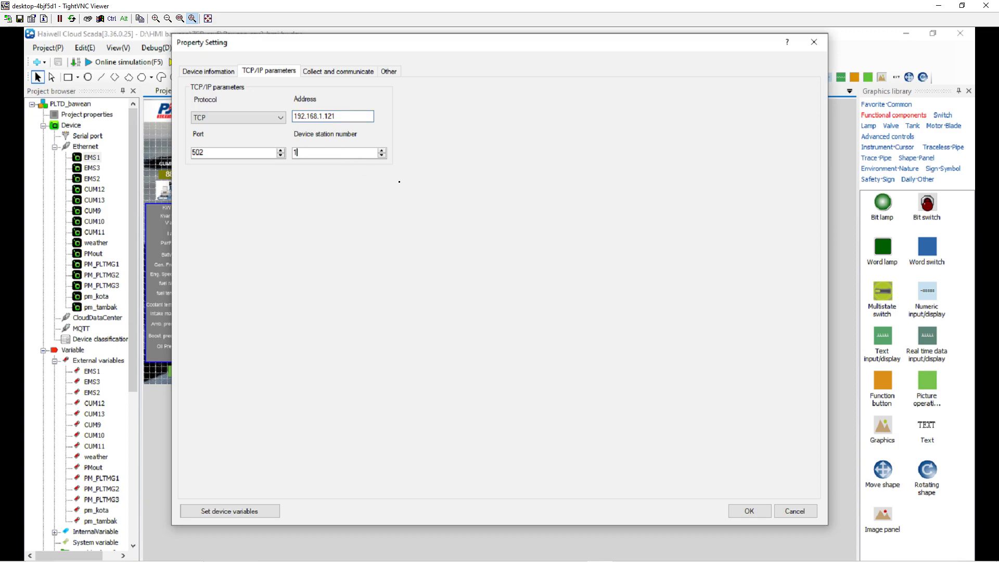
pyautogui.click(792, 512)
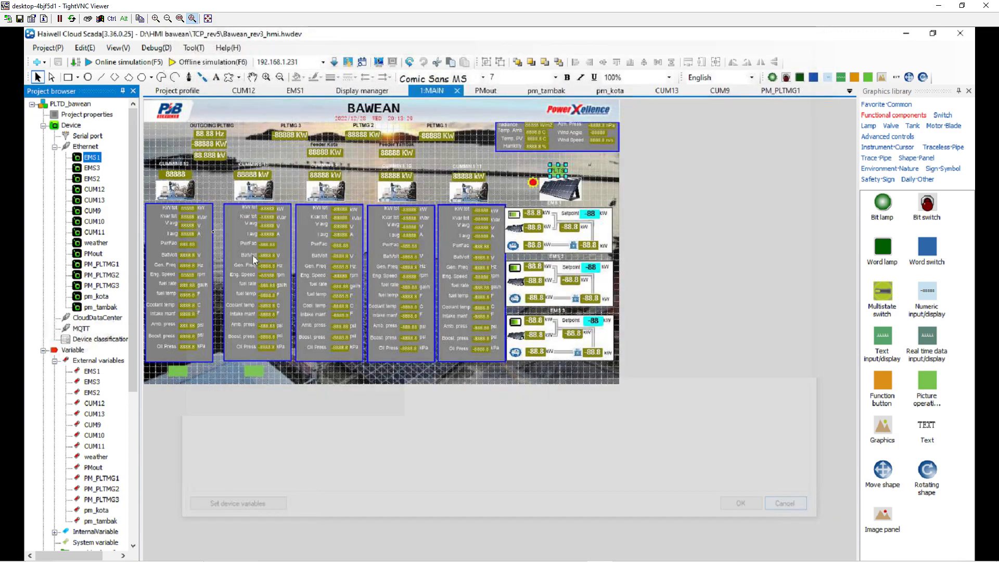
pyautogui.click(94, 179)
pyautogui.doubleClick(93, 179)
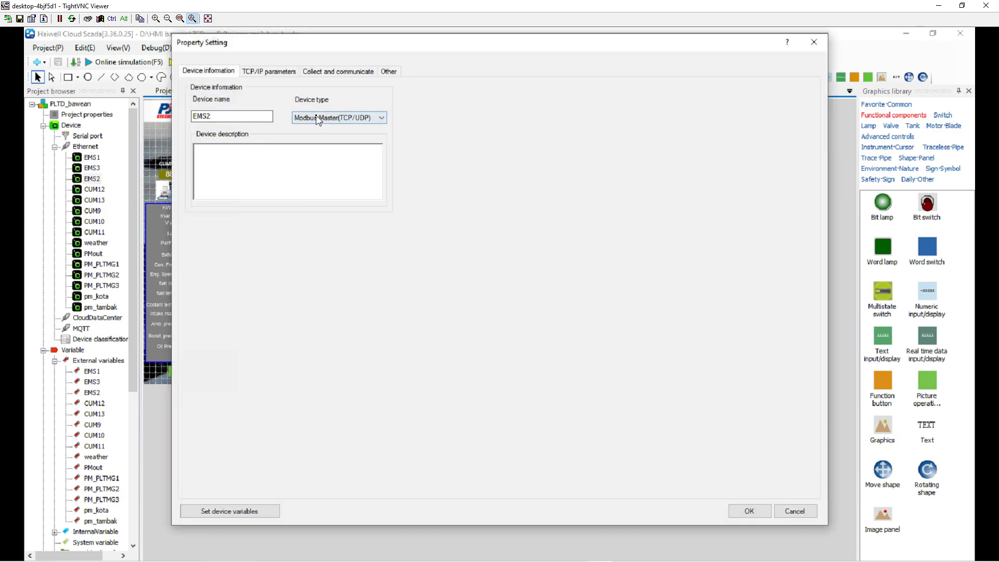
pyautogui.click(281, 72)
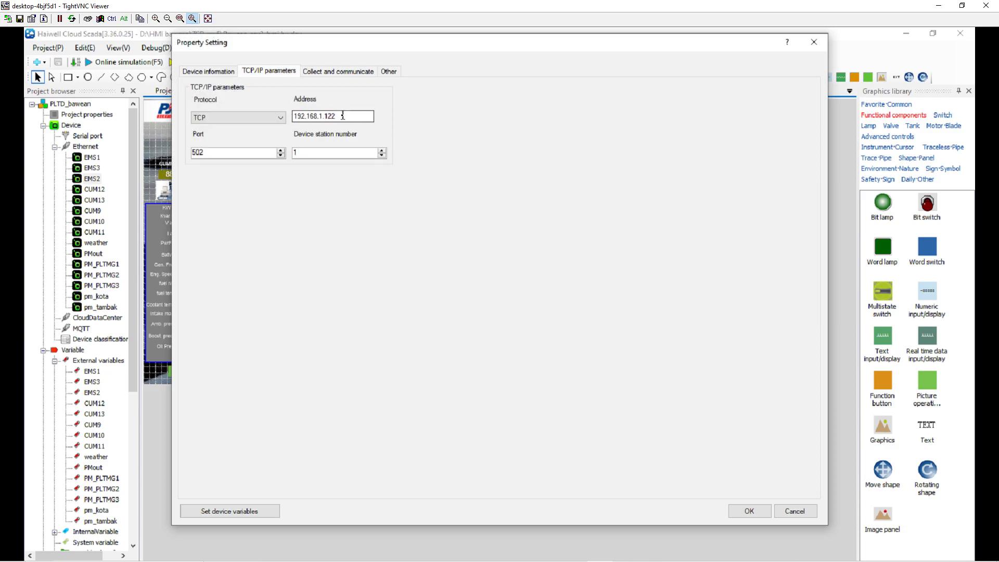
pyautogui.click(749, 510)
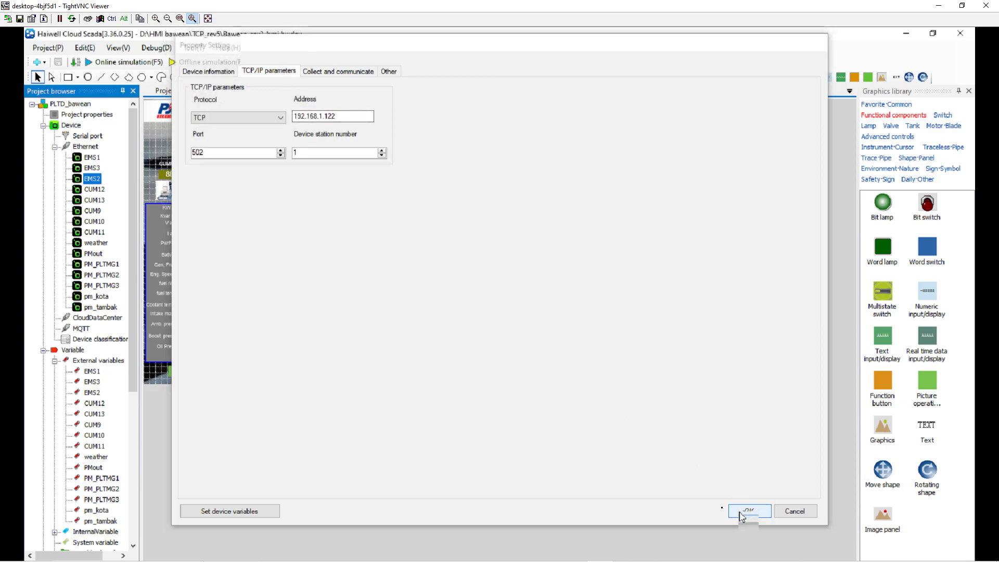
# - Check the TCP/IP address and station number of the EMS3 Ethernet device and close its properties
pyautogui.doubleClick(92, 167)
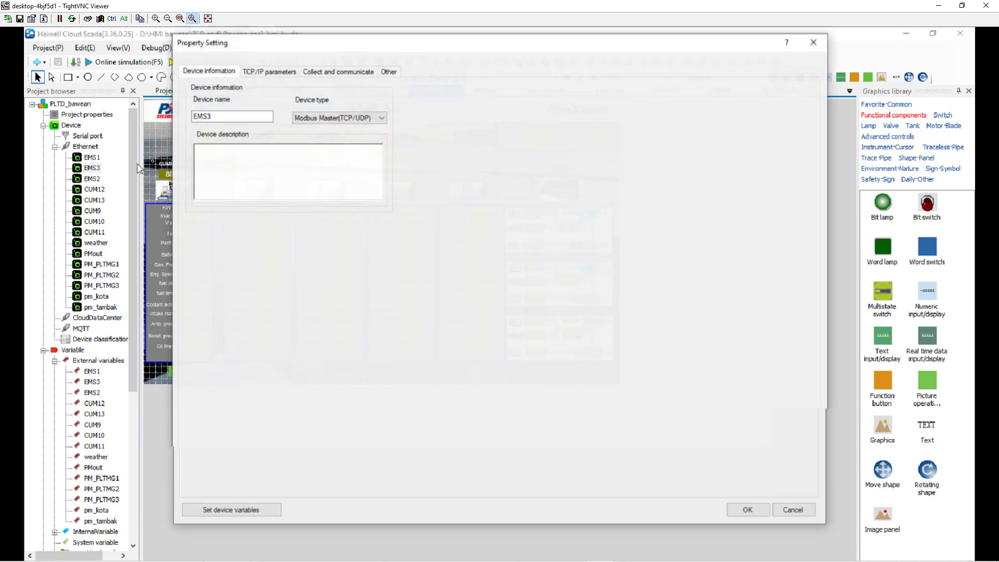
pyautogui.click(281, 72)
pyautogui.click(344, 118)
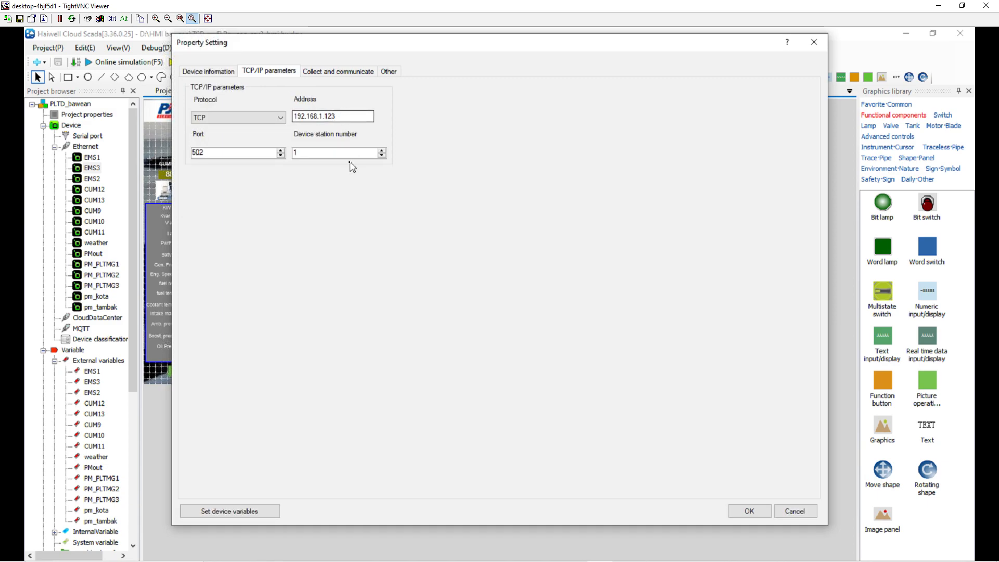
pyautogui.click(749, 511)
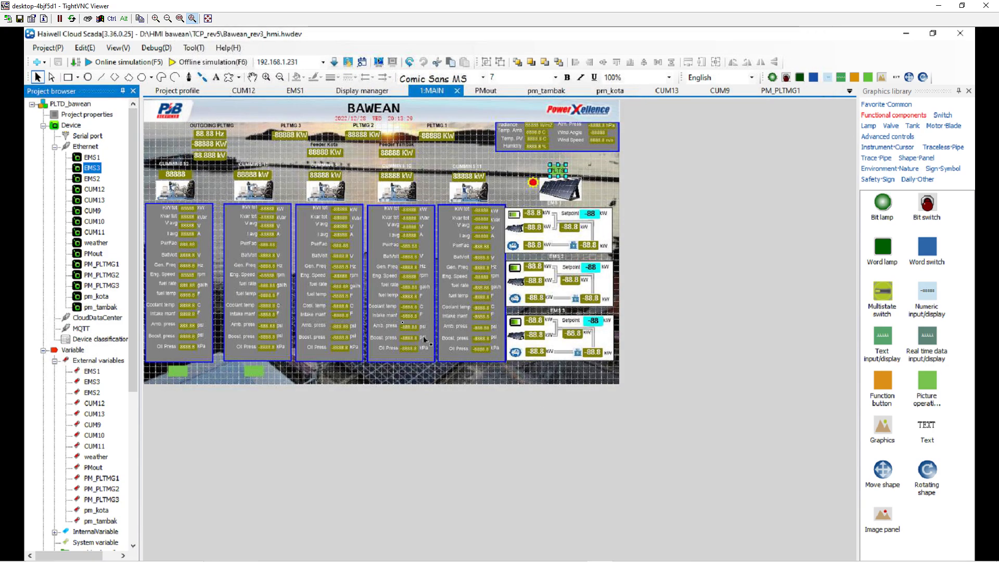
# - Examine the TCP/IP address and device station number of the CUM12 Ethernet device and close its properties
pyautogui.click(102, 191)
pyautogui.doubleClick(102, 191)
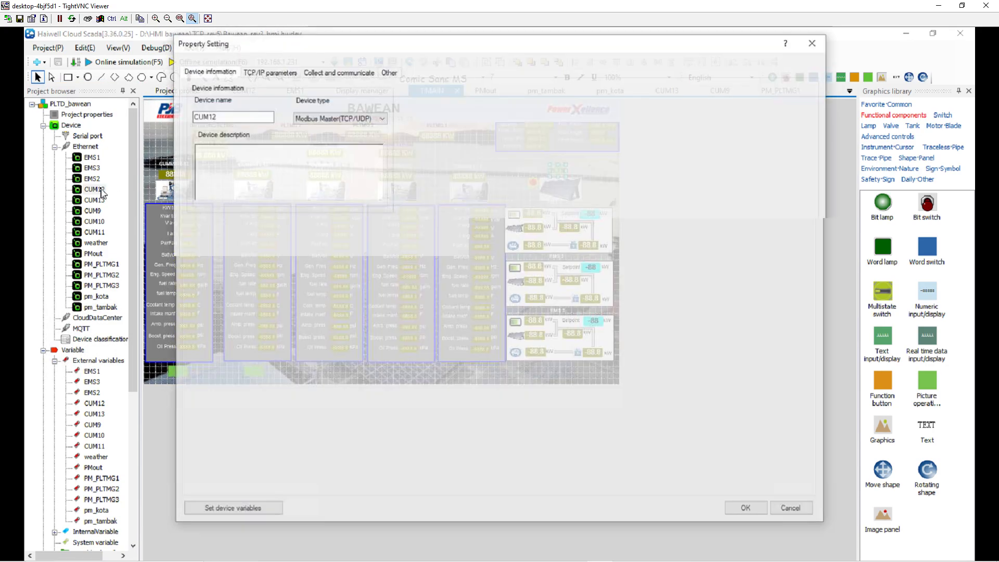
pyautogui.click(253, 72)
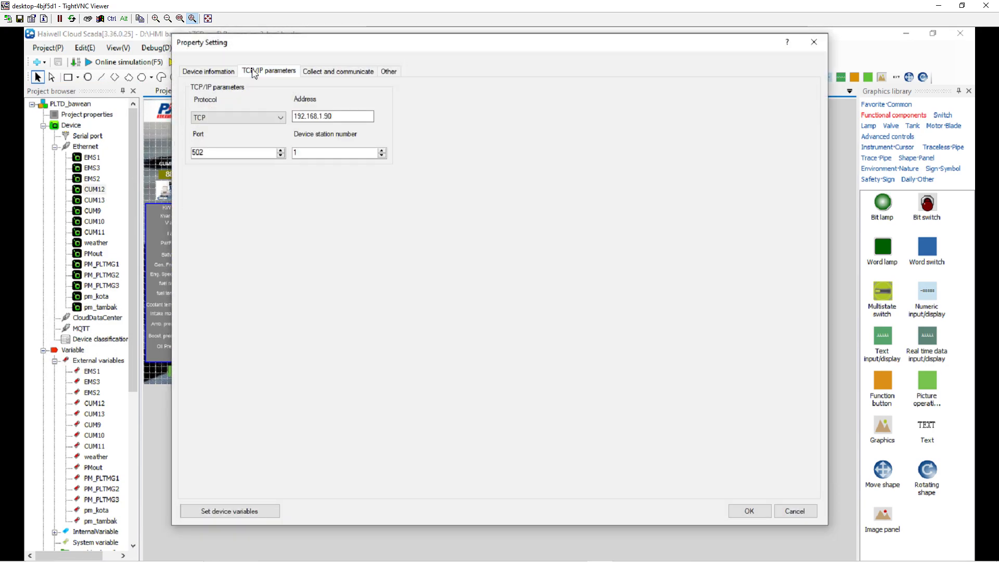
pyautogui.click(350, 116)
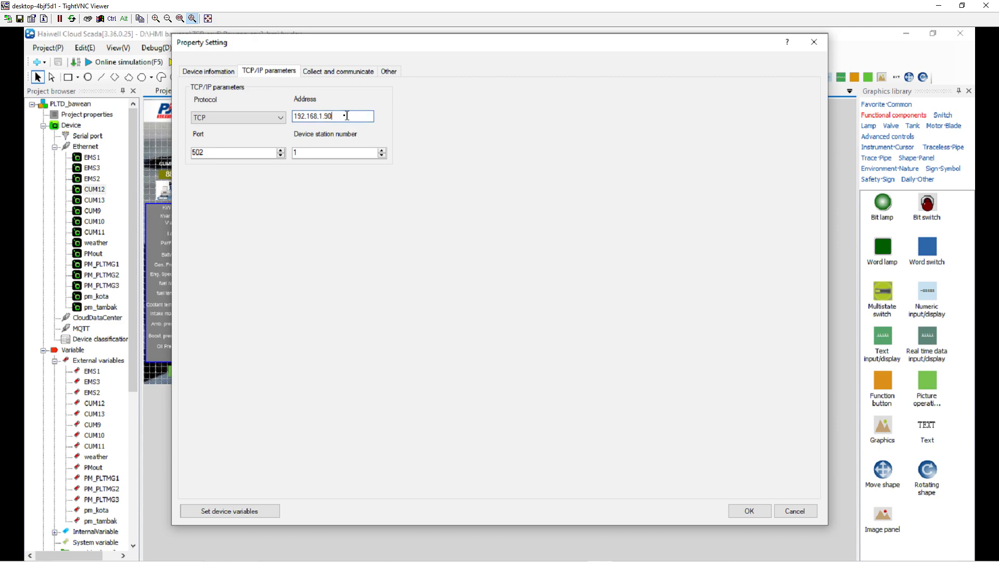
pyautogui.moveTo(350, 116); pyautogui.dragTo(286, 116)
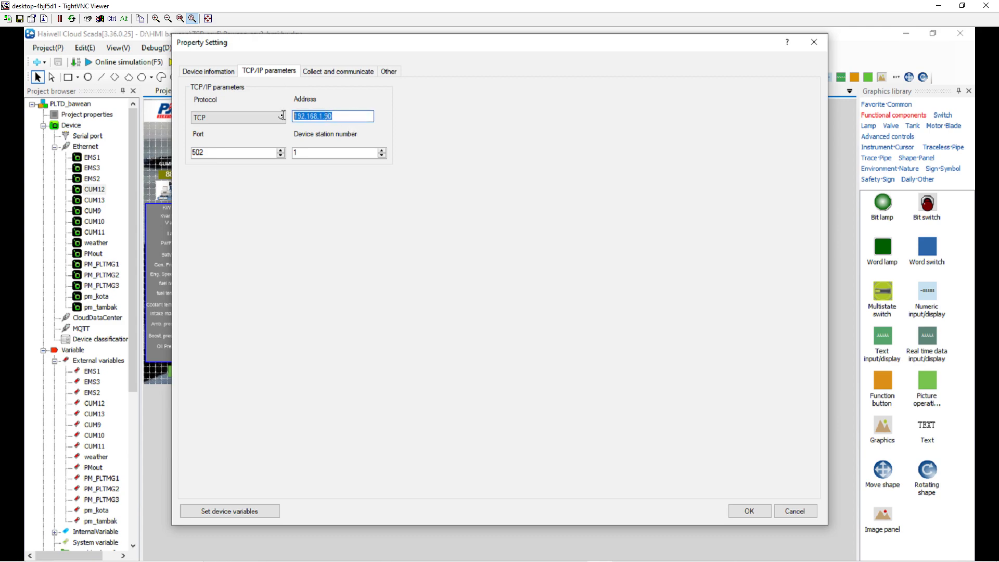
pyautogui.click(314, 153)
pyautogui.click(752, 510)
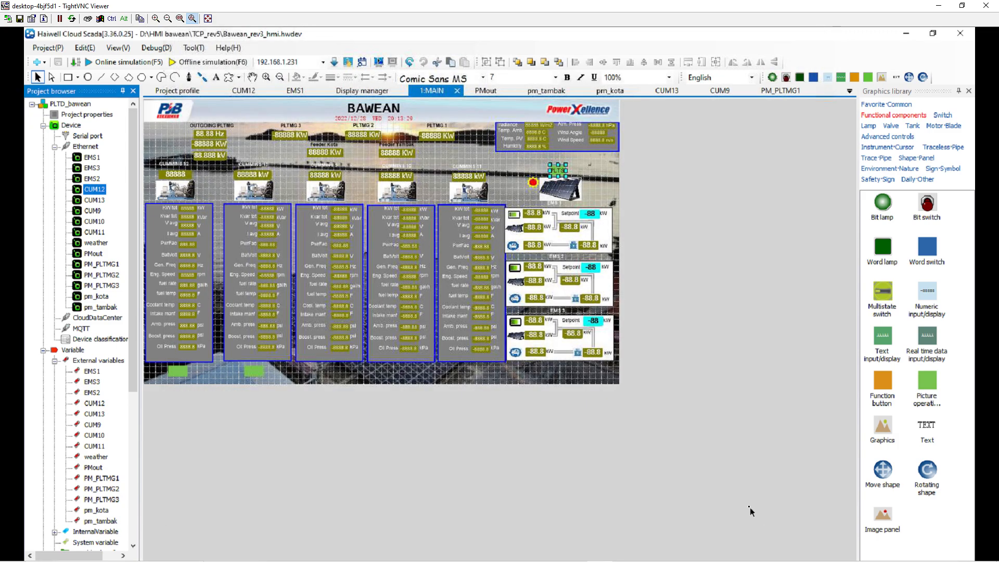
# - Examine the CUM13 device's communication settings, IP address and station number, and close its properties without changes
pyautogui.doubleClick(95, 202)
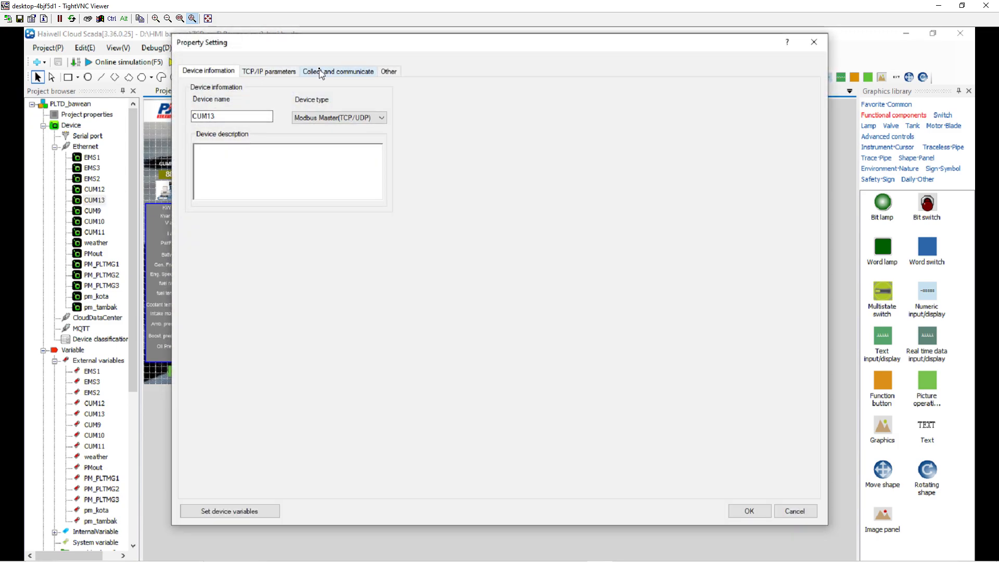
pyautogui.click(320, 72)
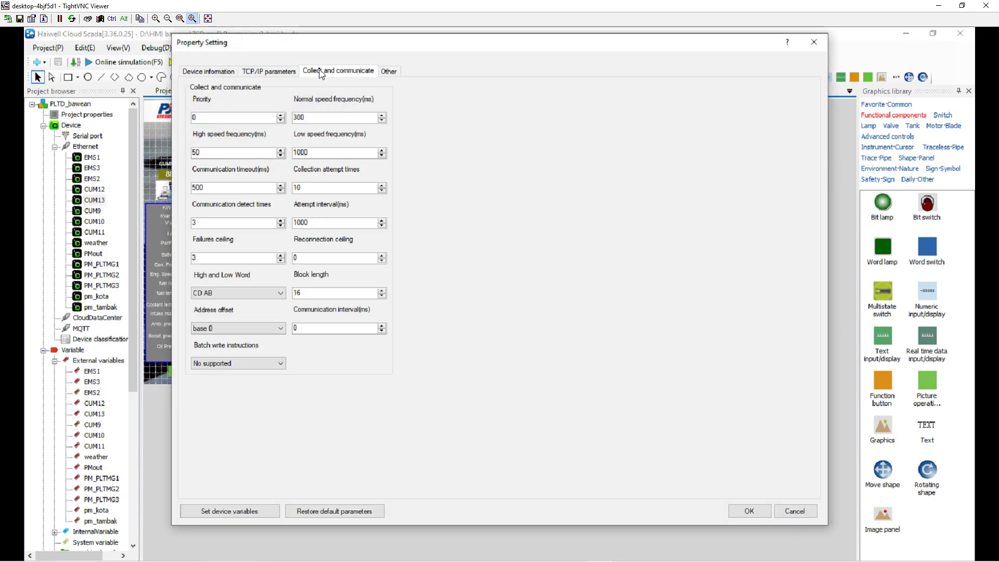
pyautogui.click(292, 73)
pyautogui.moveTo(357, 116); pyautogui.dragTo(292, 116)
pyautogui.click(342, 117)
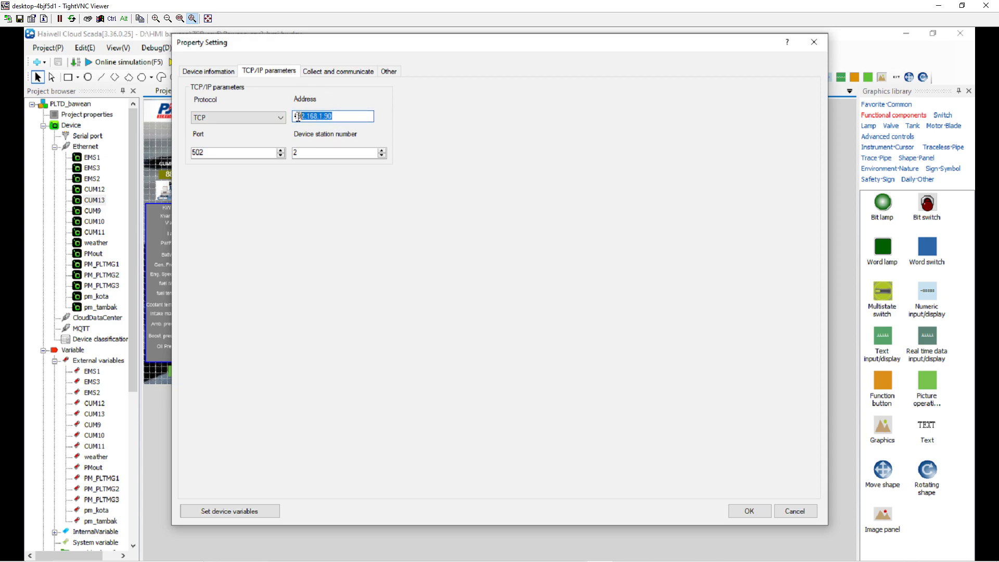
pyautogui.click(324, 151)
pyautogui.moveTo(324, 151); pyautogui.dragTo(293, 152)
pyautogui.click(785, 512)
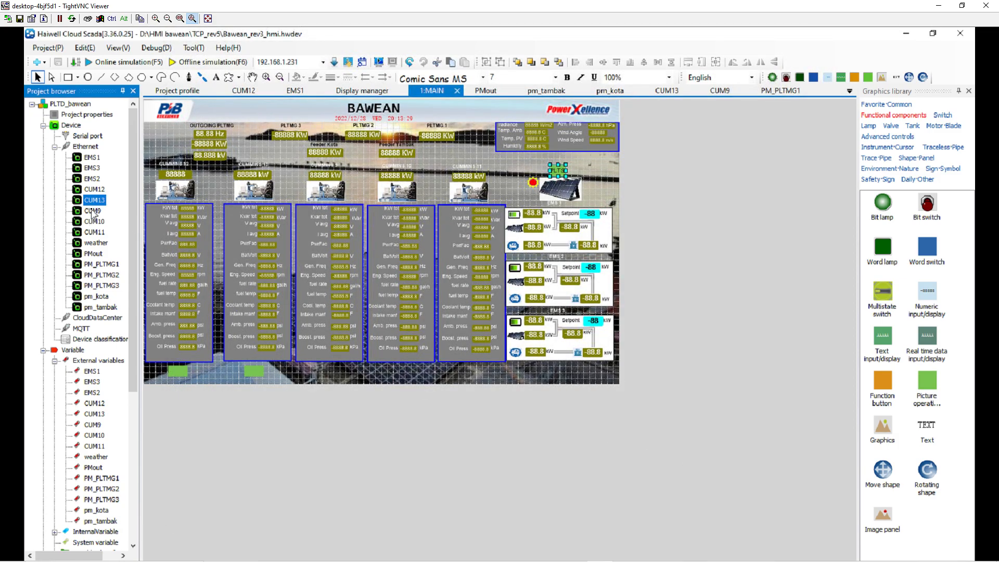
# - Check the TCP/IP address and station number of the CUM9 and CUM11 devices, leaving both unchanged
pyautogui.doubleClick(92, 211)
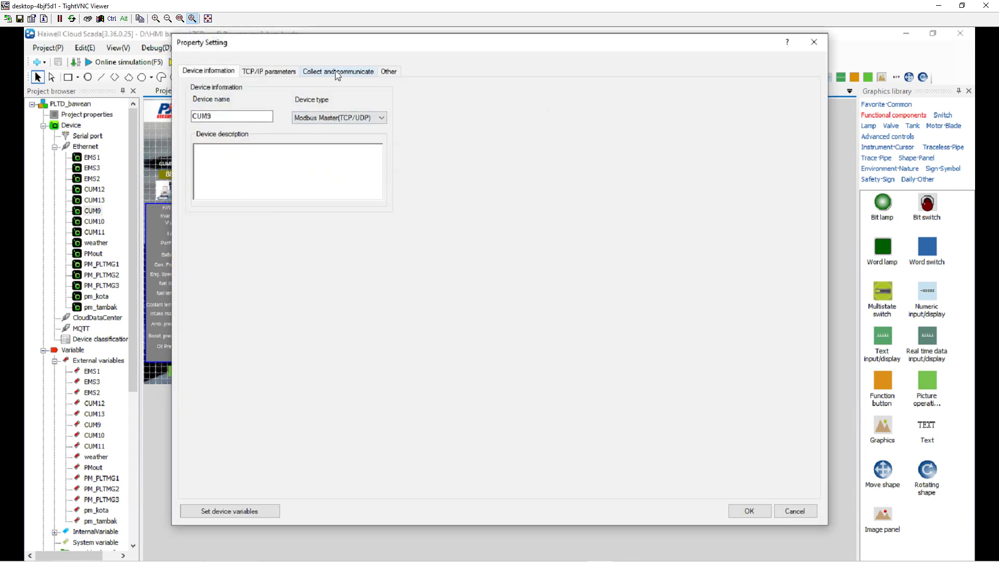
pyautogui.click(278, 71)
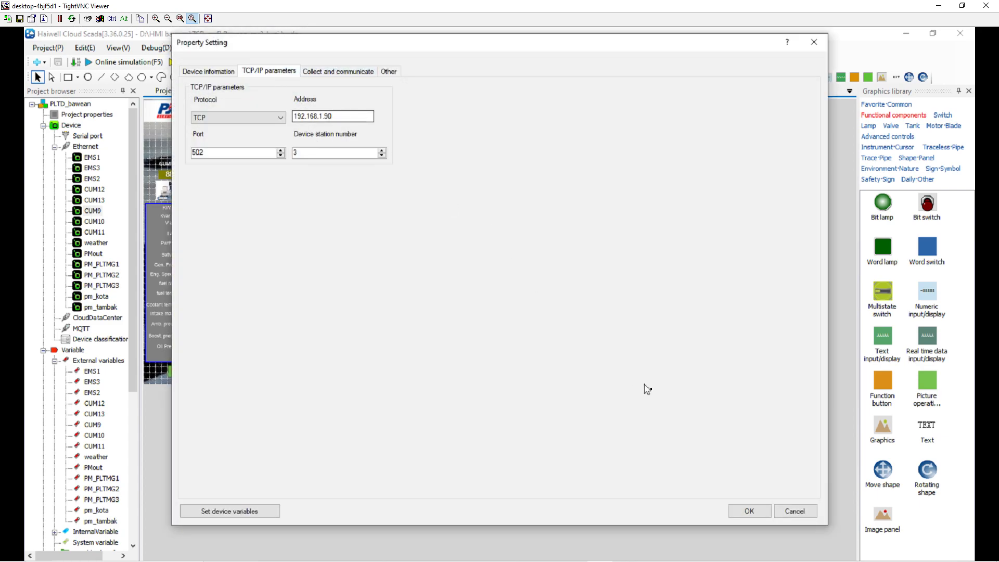
pyautogui.click(789, 503)
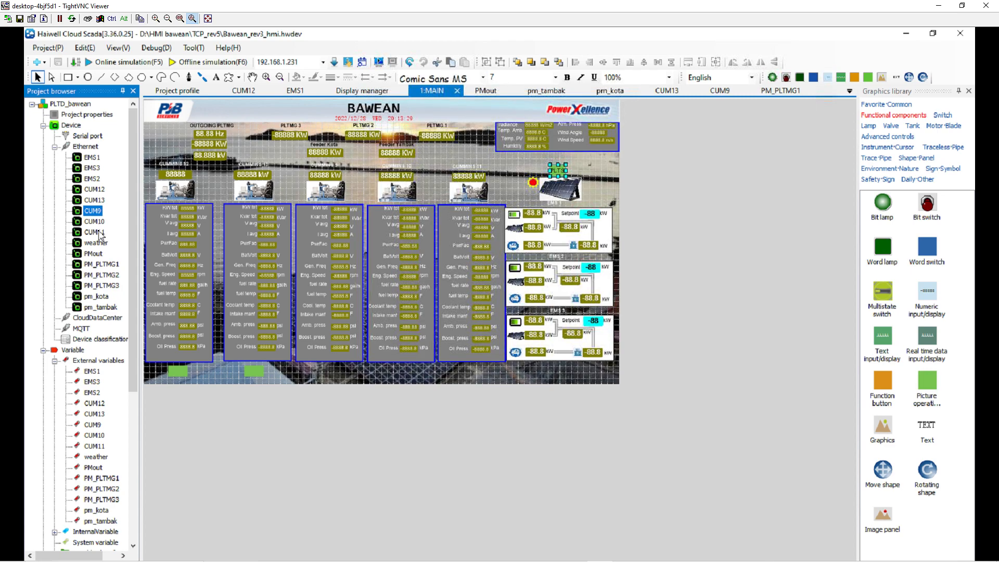
pyautogui.doubleClick(97, 233)
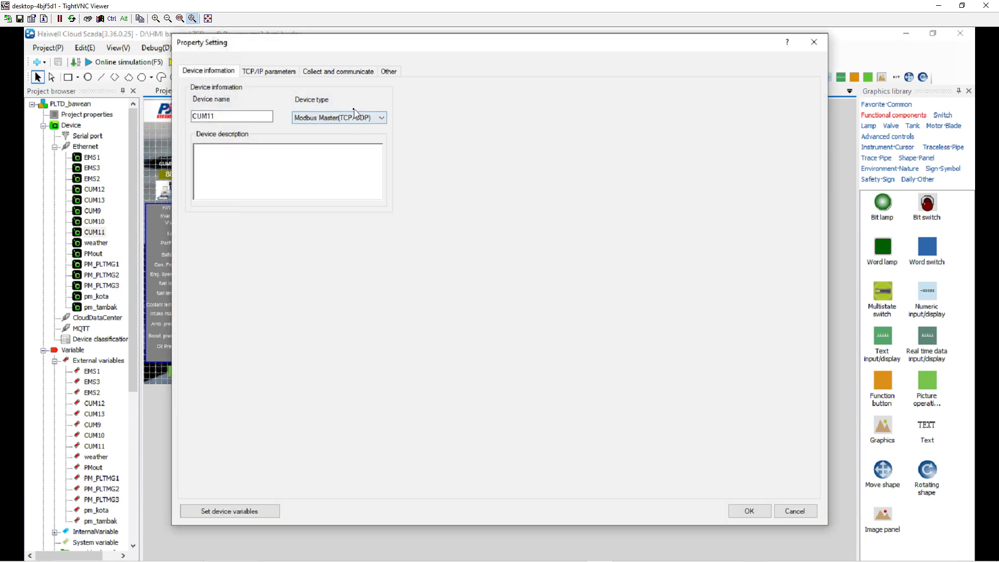
pyautogui.click(270, 71)
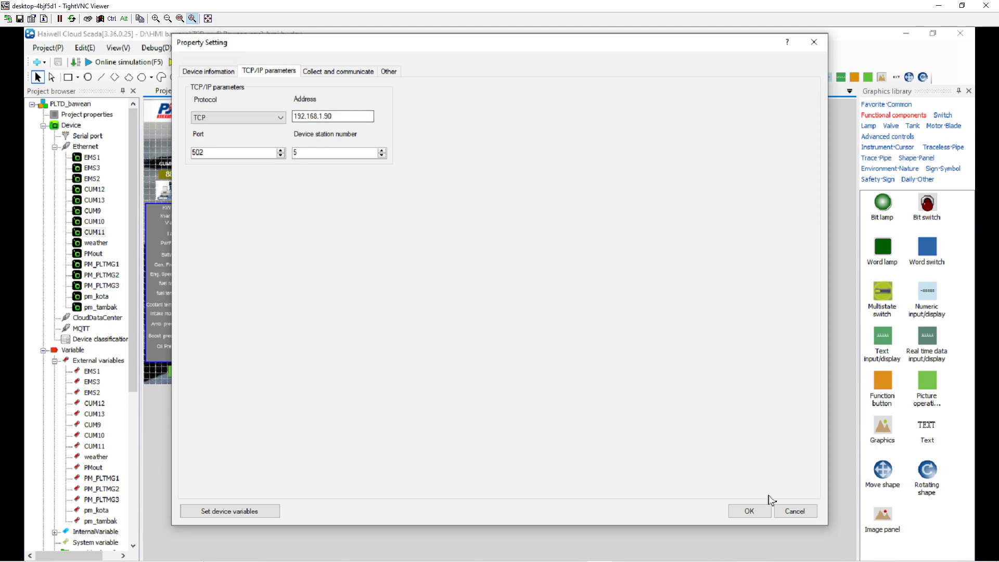
pyautogui.click(794, 511)
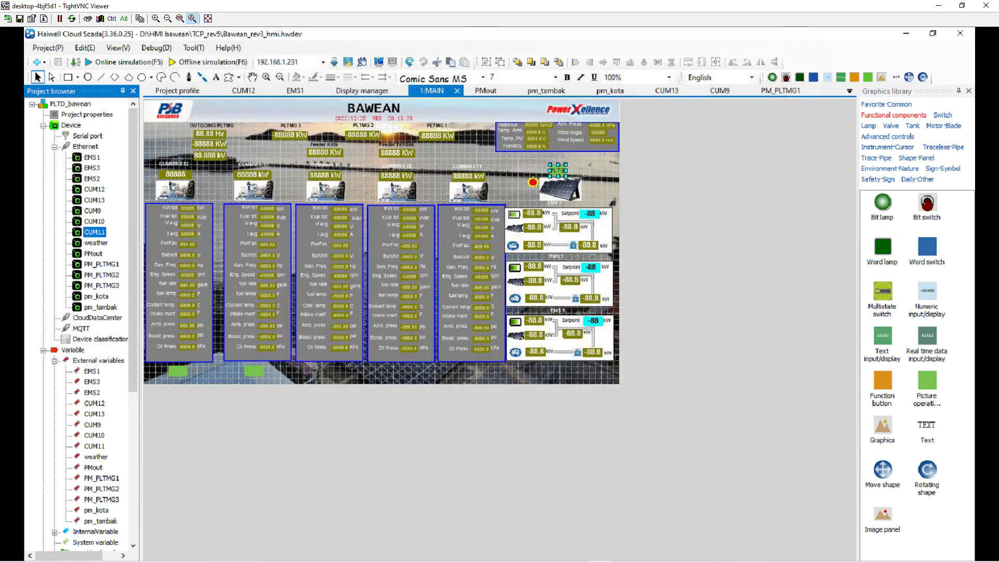
# - Examine the station number and IP address of the PM_PLTMG3 power meter device and cancel its properties
pyautogui.click(101, 254)
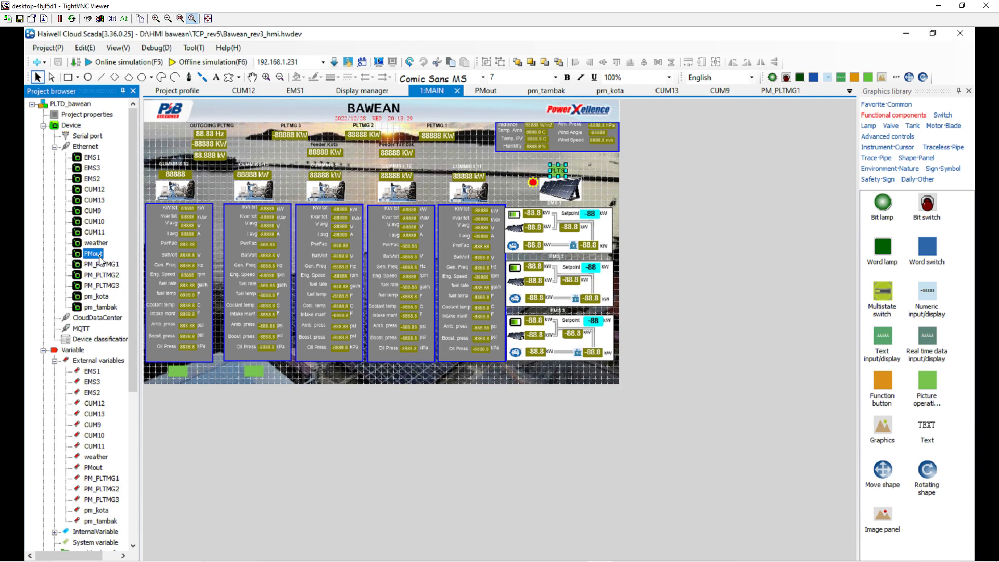
pyautogui.click(103, 288)
pyautogui.doubleClick(103, 289)
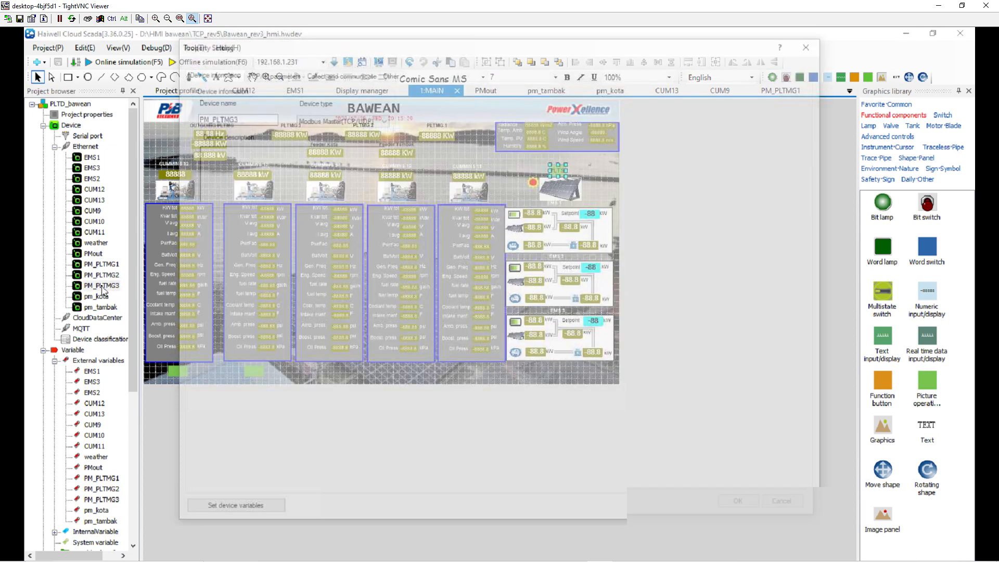
pyautogui.click(282, 77)
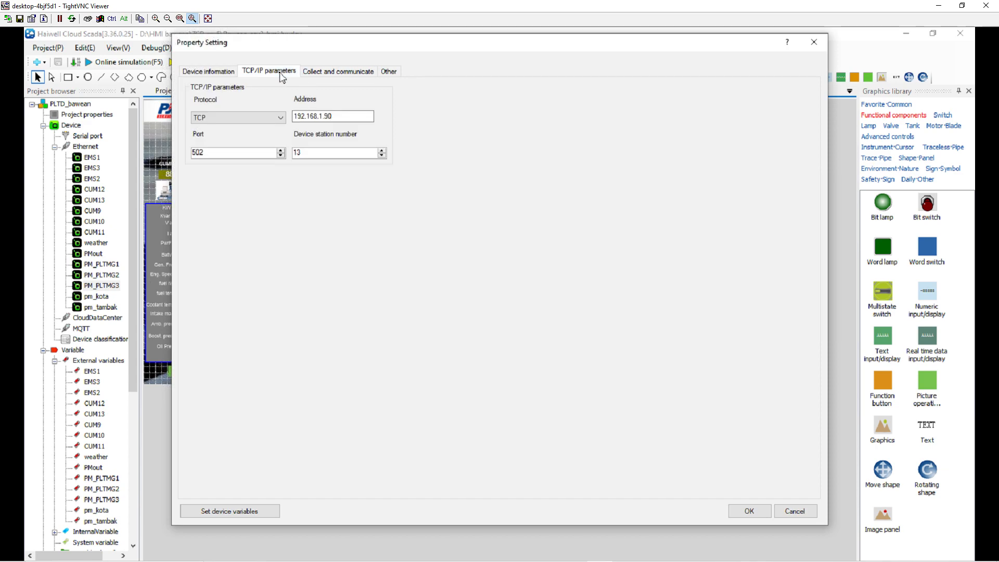
pyautogui.moveTo(318, 152); pyautogui.dragTo(288, 152)
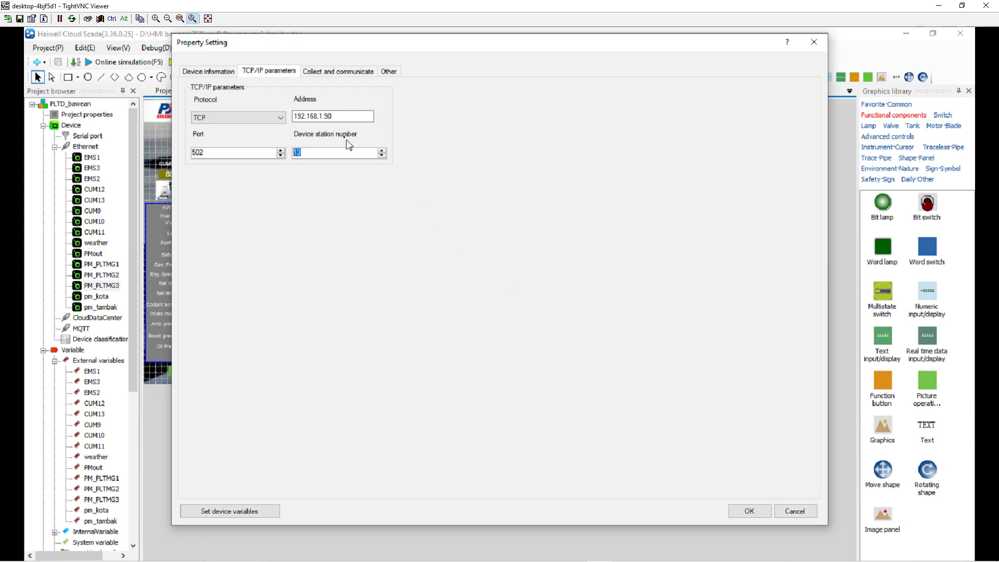
pyautogui.moveTo(373, 116); pyautogui.dragTo(291, 116)
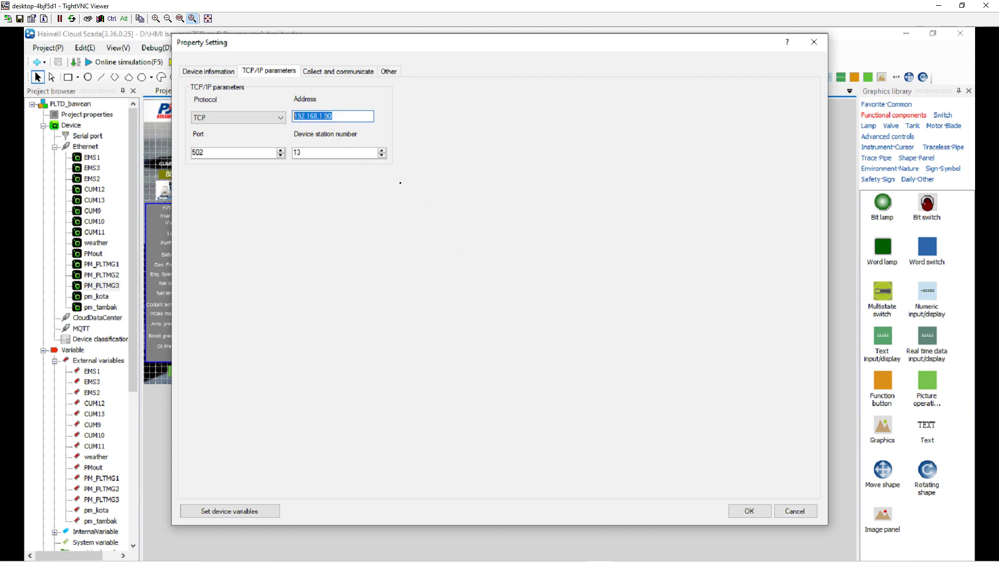
pyautogui.click(795, 511)
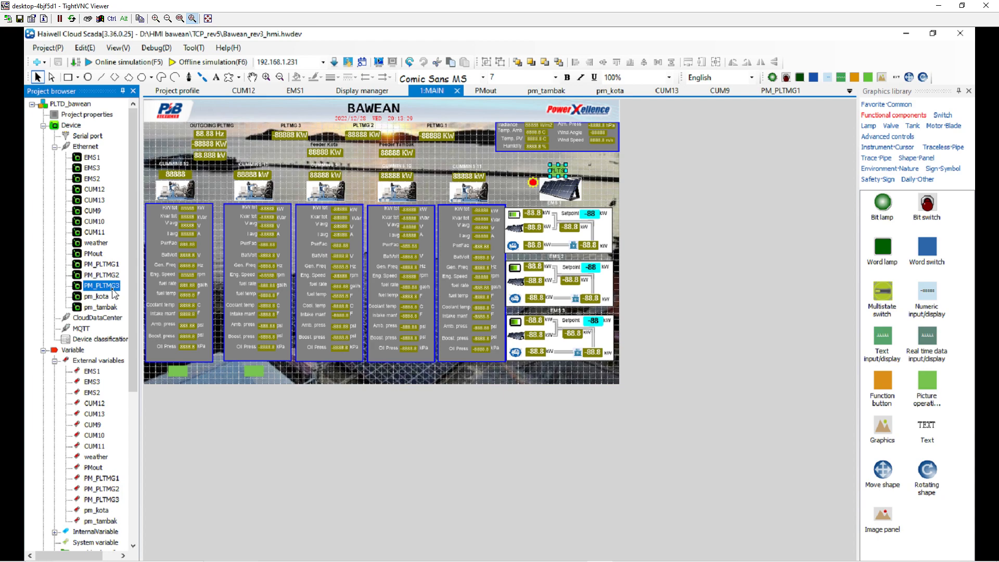
# - Check the TCP/IP parameters of the PMout device and close its properties without changes
pyautogui.click(91, 254)
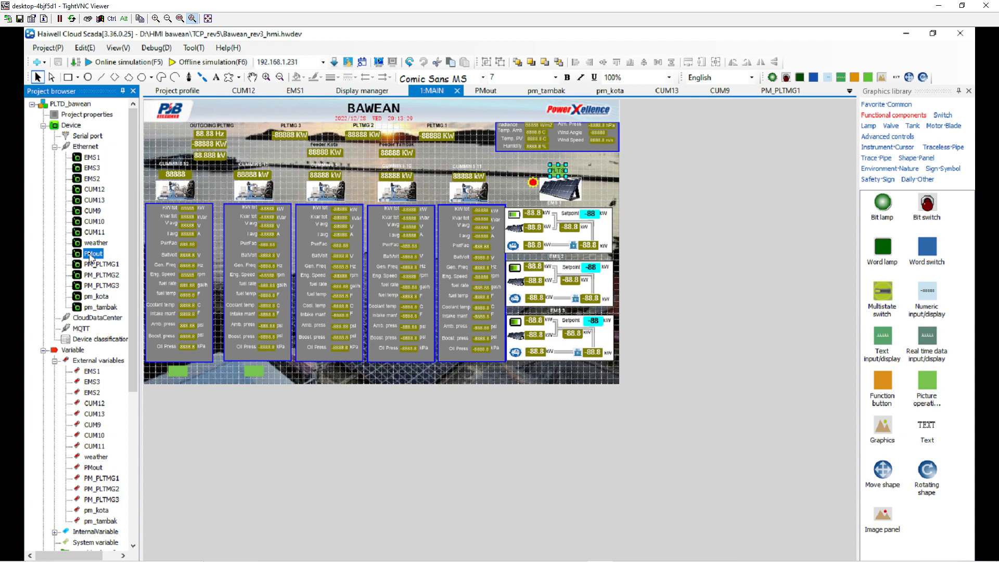
pyautogui.doubleClick(91, 255)
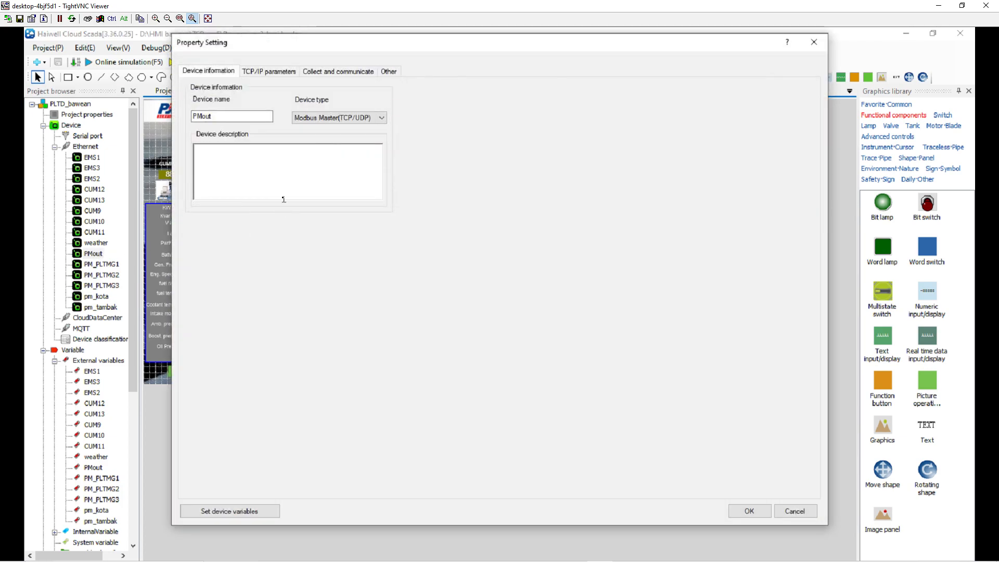
pyautogui.click(321, 72)
pyautogui.click(281, 72)
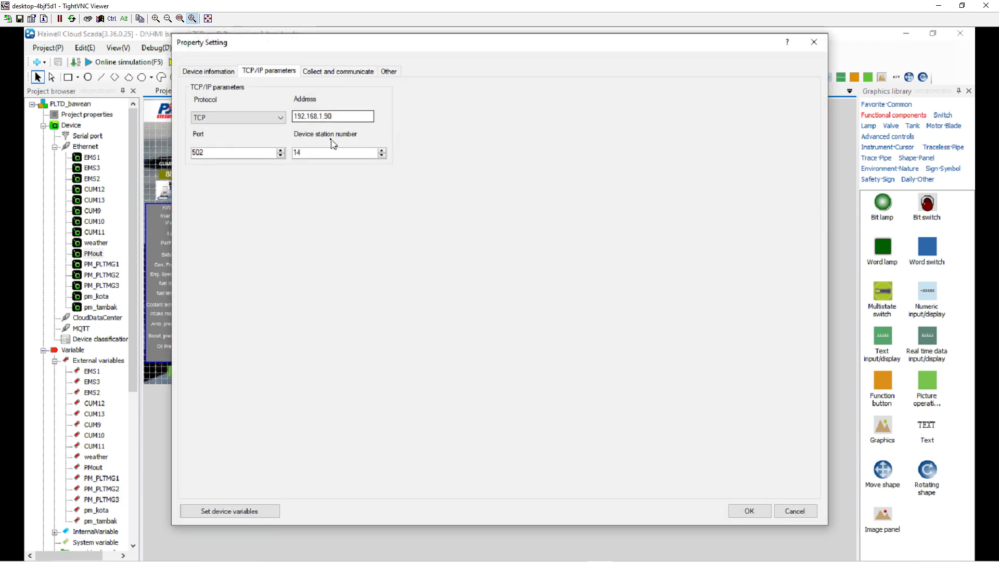
pyautogui.click(801, 512)
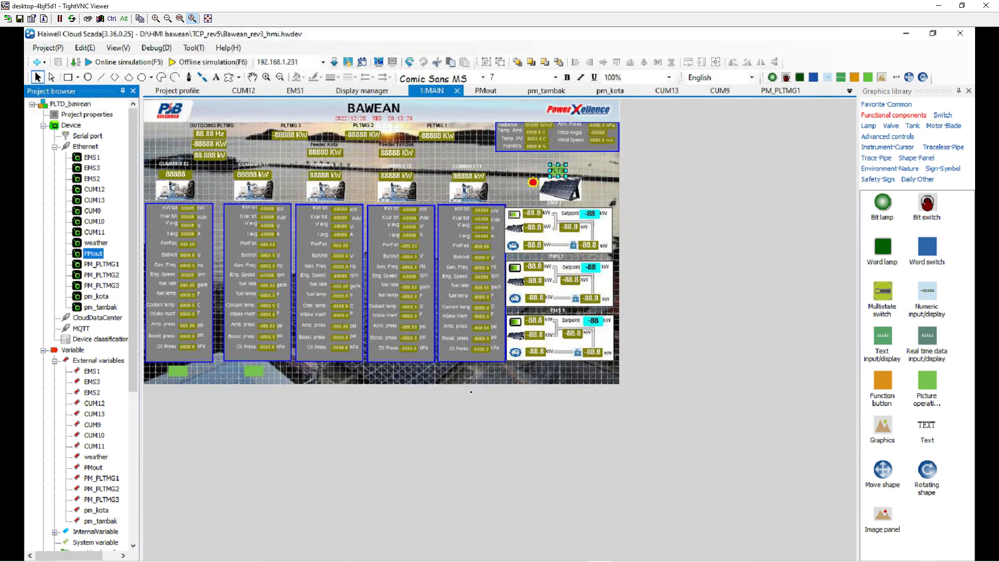
# - Check the TCP/IP address and device station number of the pm_kota device and cancel its properties
pyautogui.click(102, 297)
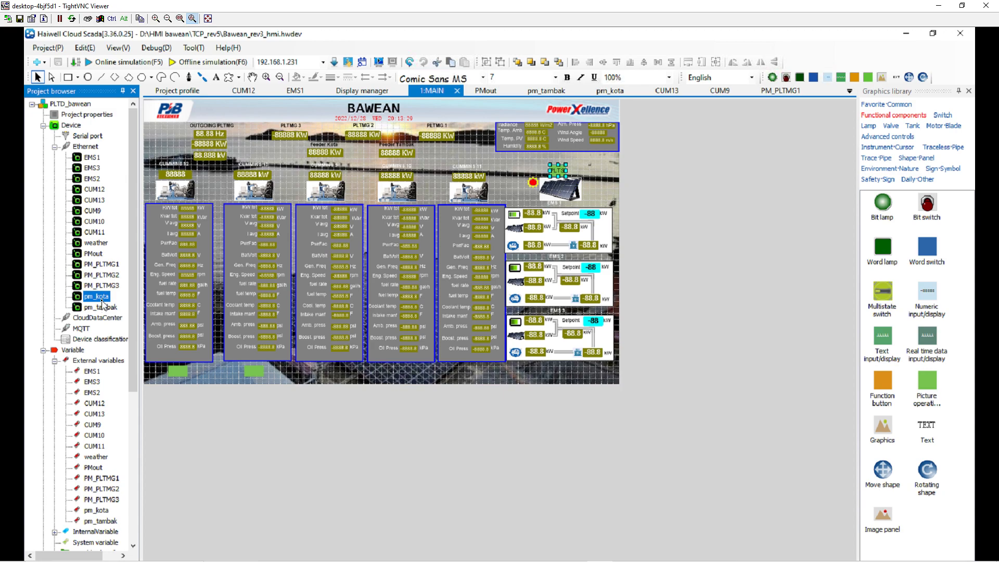
pyautogui.doubleClick(102, 297)
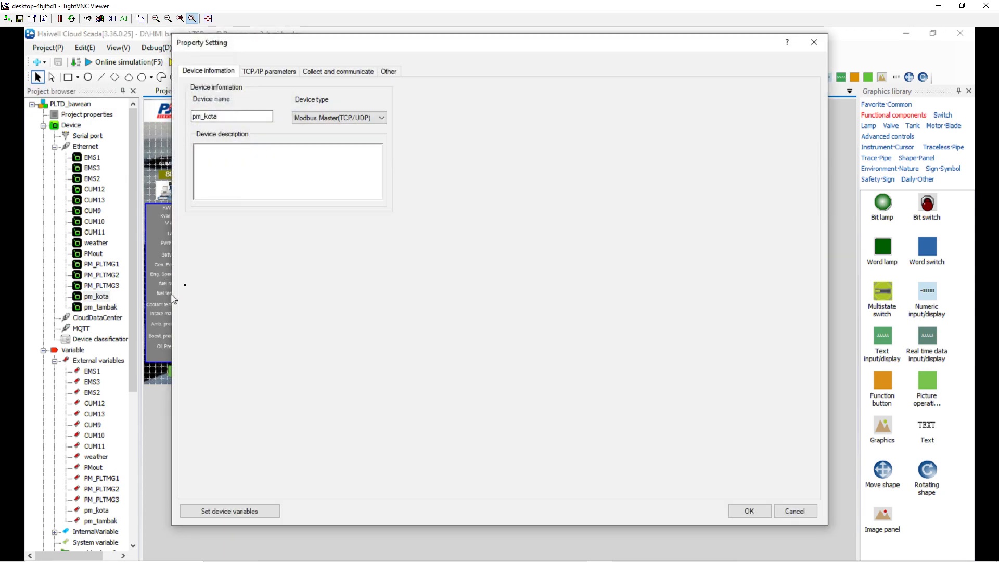
pyautogui.click(324, 73)
pyautogui.click(286, 73)
pyautogui.moveTo(350, 116); pyautogui.dragTo(293, 116)
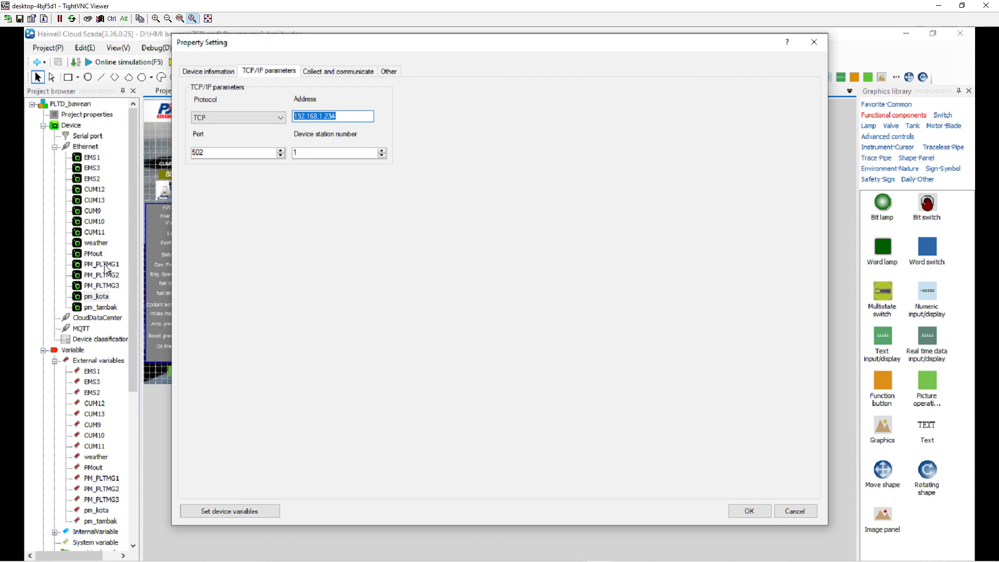
pyautogui.click(309, 152)
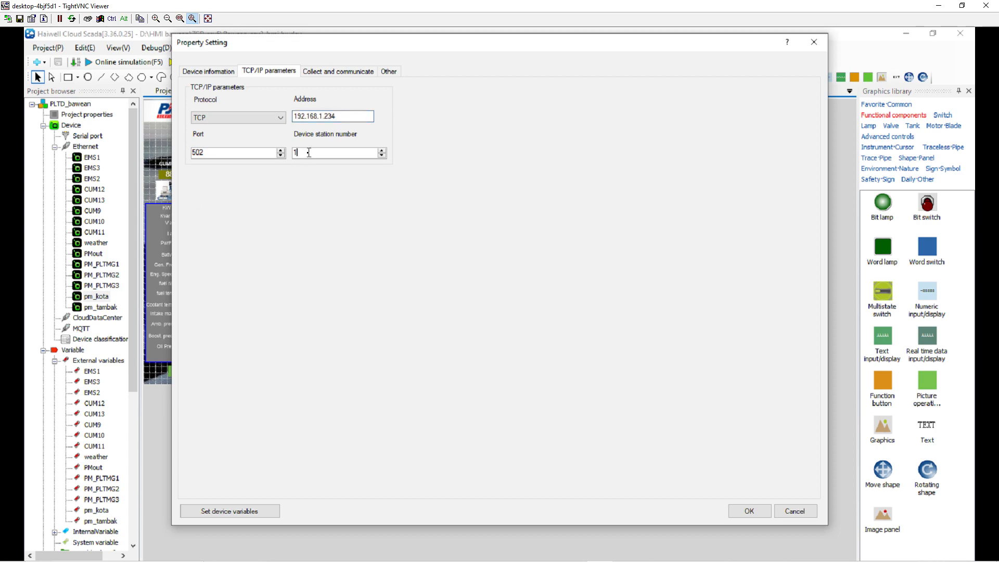
pyautogui.click(791, 512)
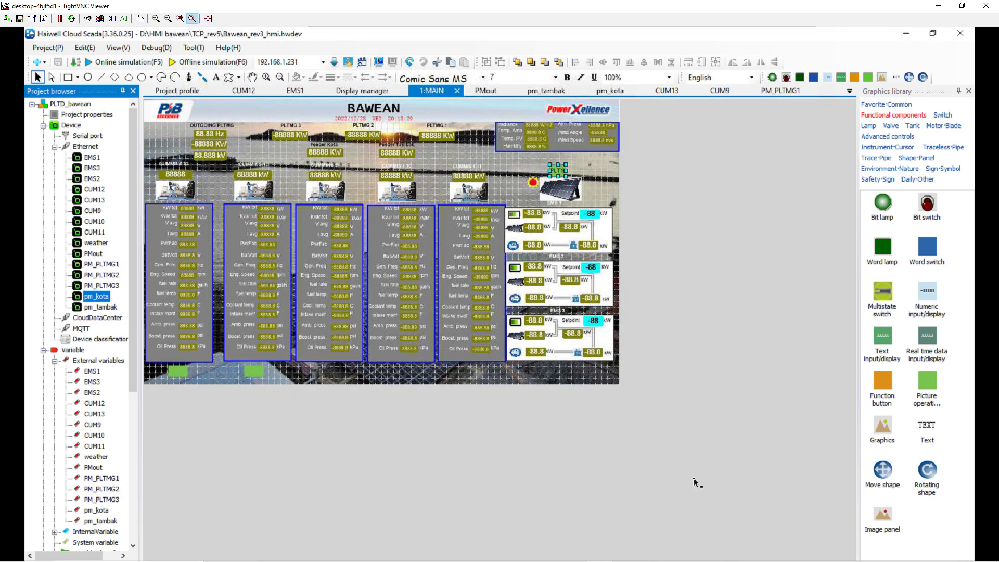
# - Check the TCP/IP parameters of the pm_tambak device and close its properties without changes
pyautogui.click(104, 307)
pyautogui.doubleClick(104, 307)
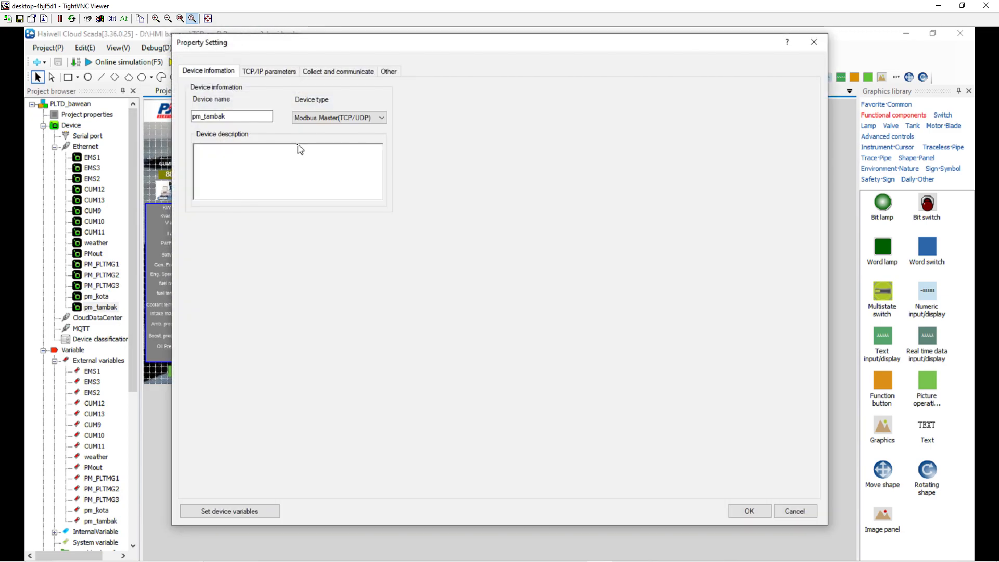
pyautogui.click(295, 72)
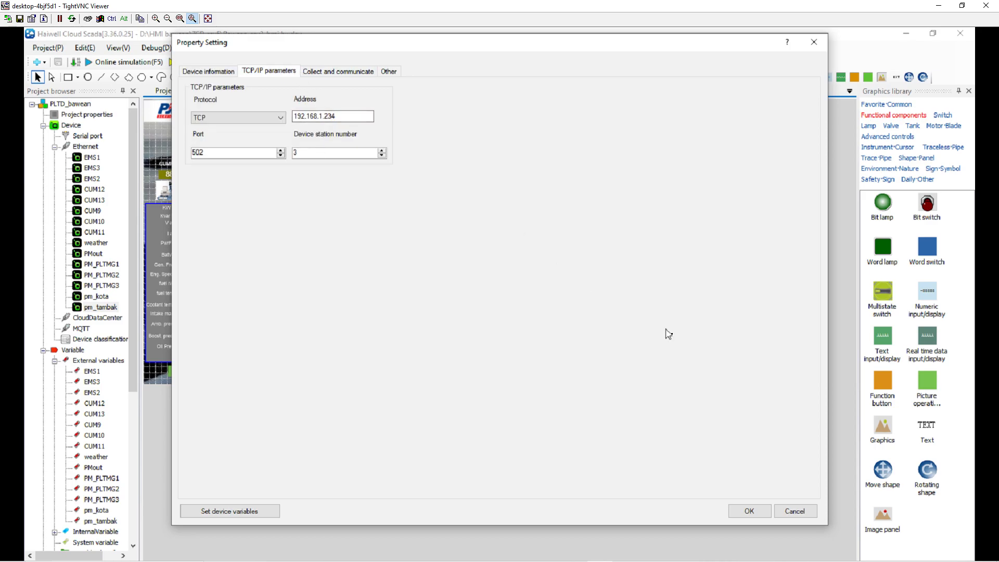
pyautogui.click(795, 512)
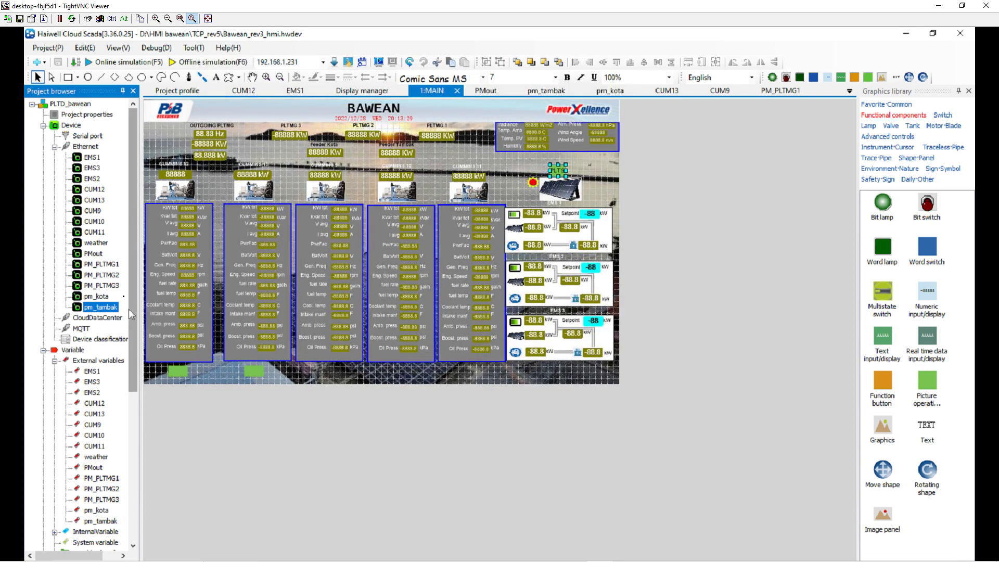
# - Collapse the Ethernet device list and examine the register addresses and variable descriptions of the EMS1 external variables
pyautogui.click(55, 147)
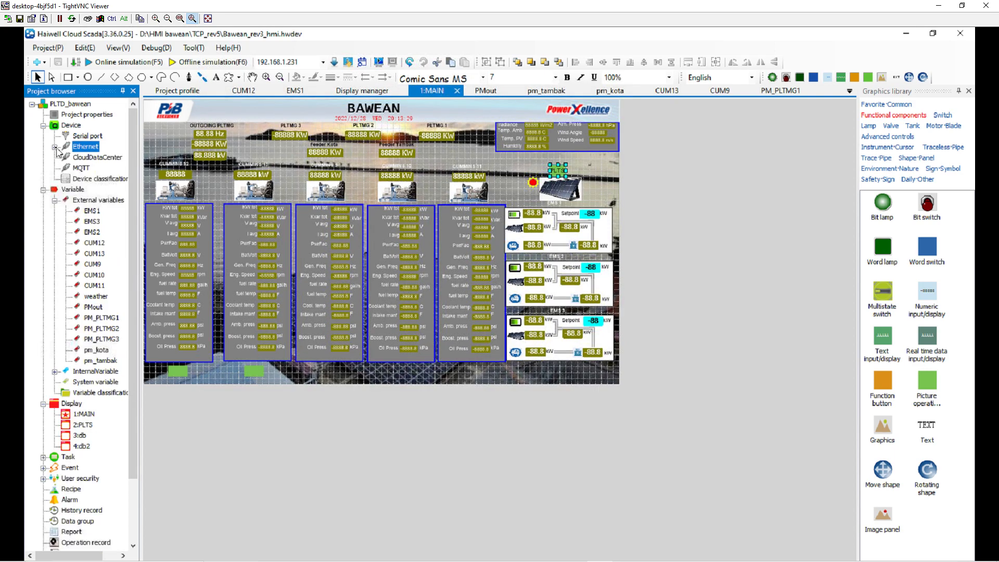
pyautogui.doubleClick(91, 211)
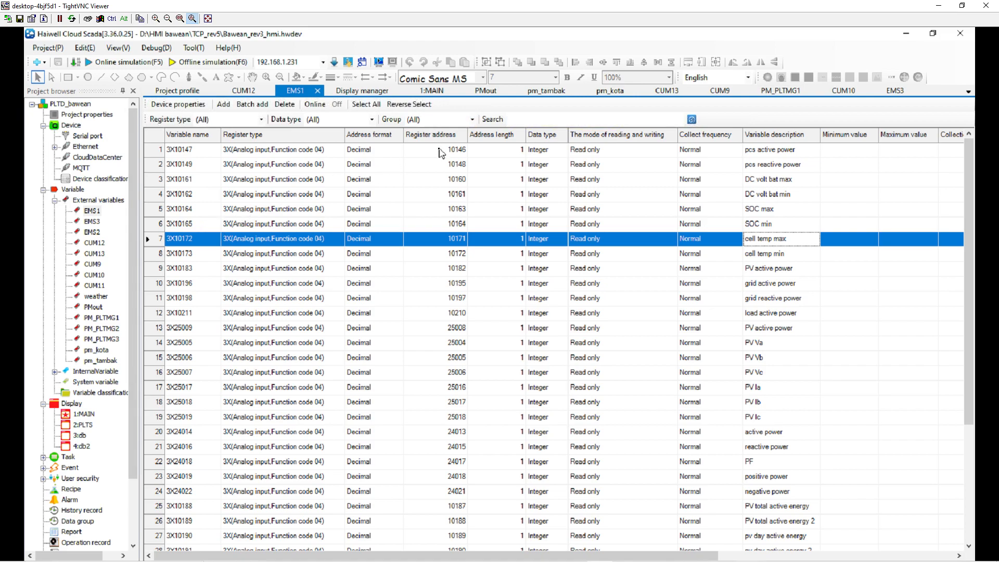
pyautogui.moveTo(440, 149); pyautogui.dragTo(448, 213)
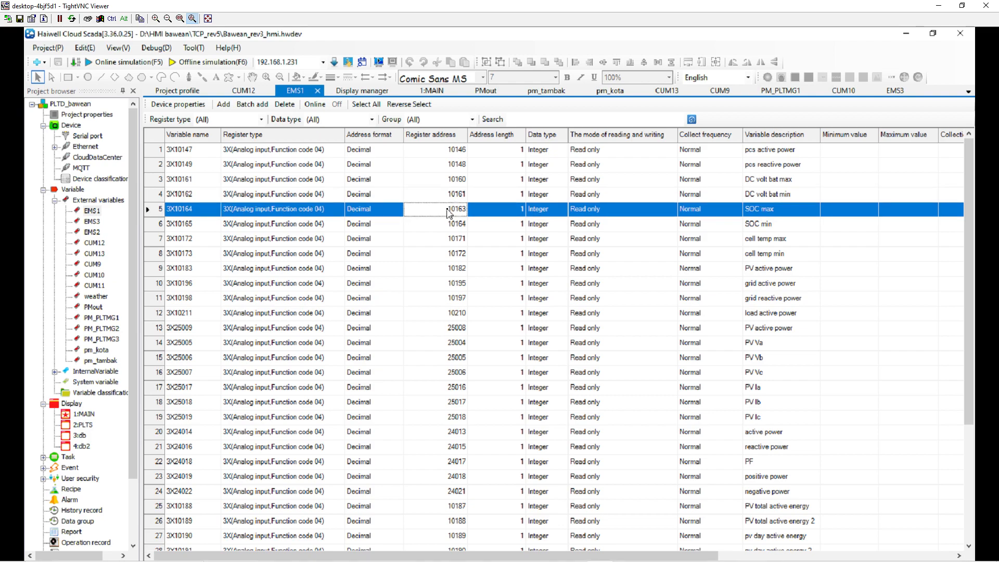
pyautogui.click(450, 152)
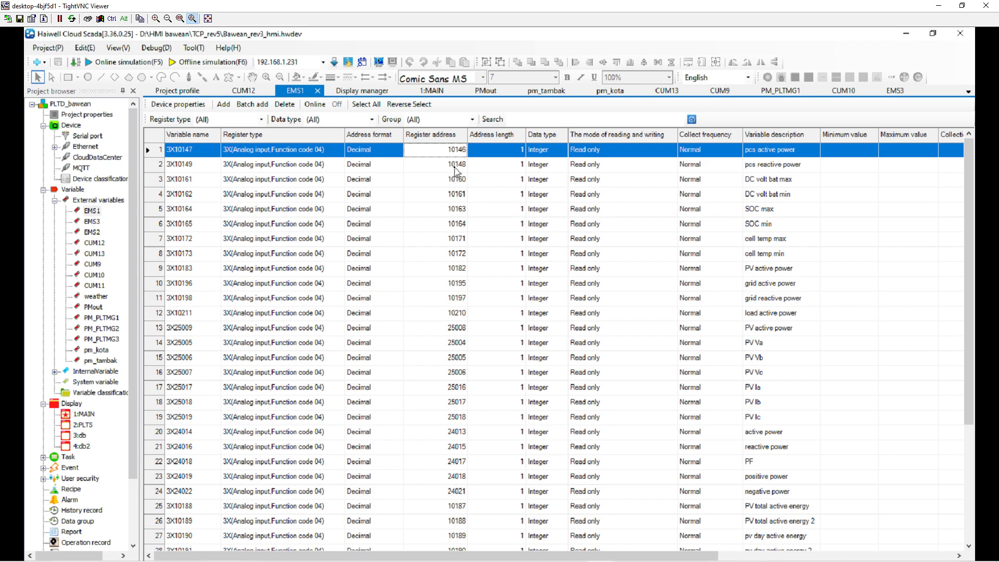
pyautogui.click(769, 153)
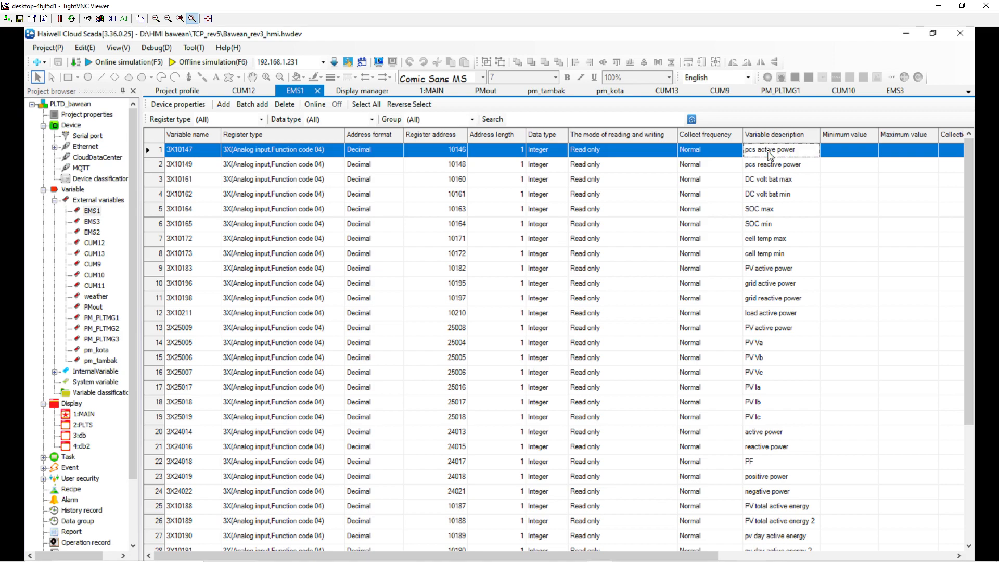
pyautogui.click(752, 343)
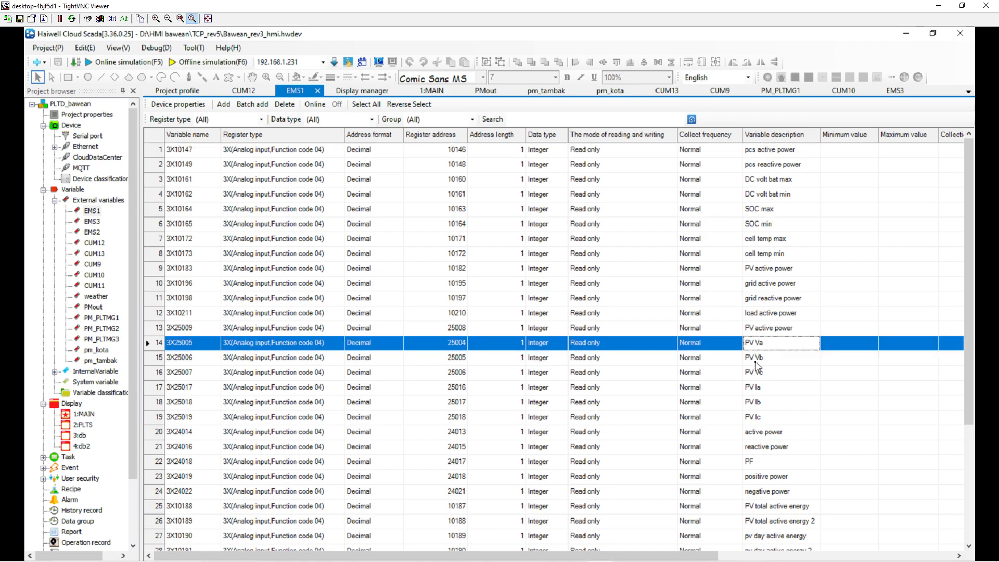
pyautogui.click(763, 332)
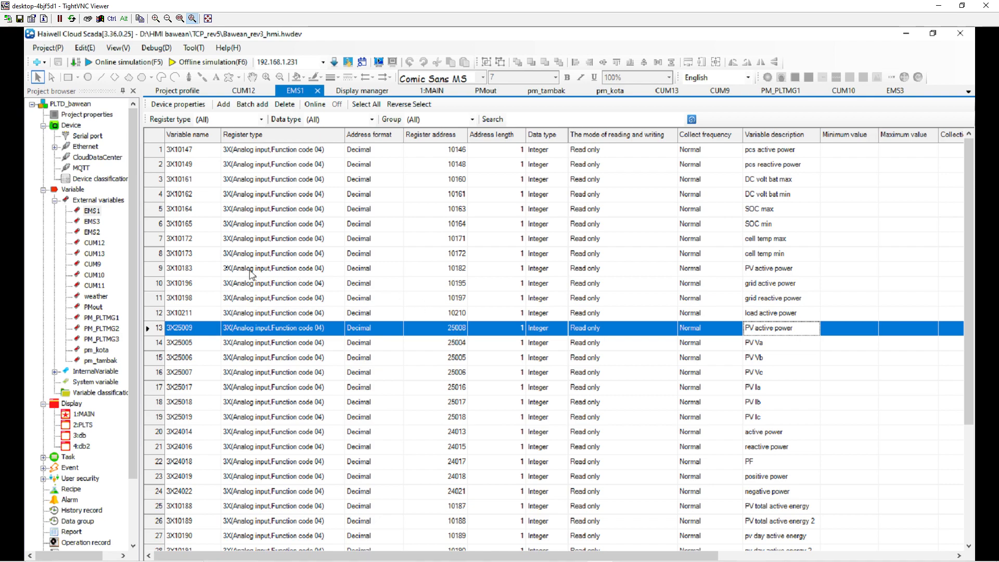
# - Examine the register addresses in the CUM12 external variable table, from the KWtot row to the coolant temp row
pyautogui.click(93, 244)
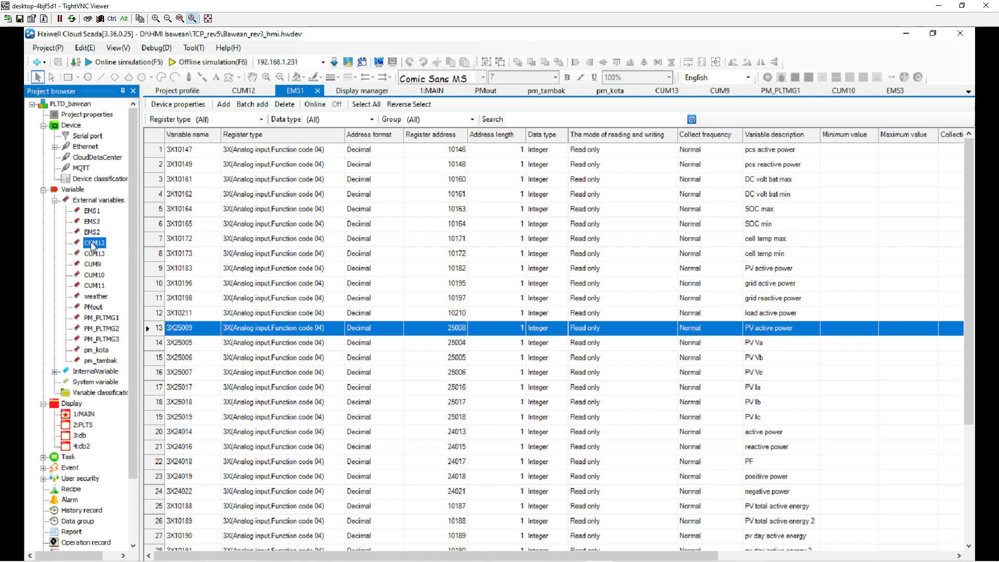
pyautogui.doubleClick(93, 244)
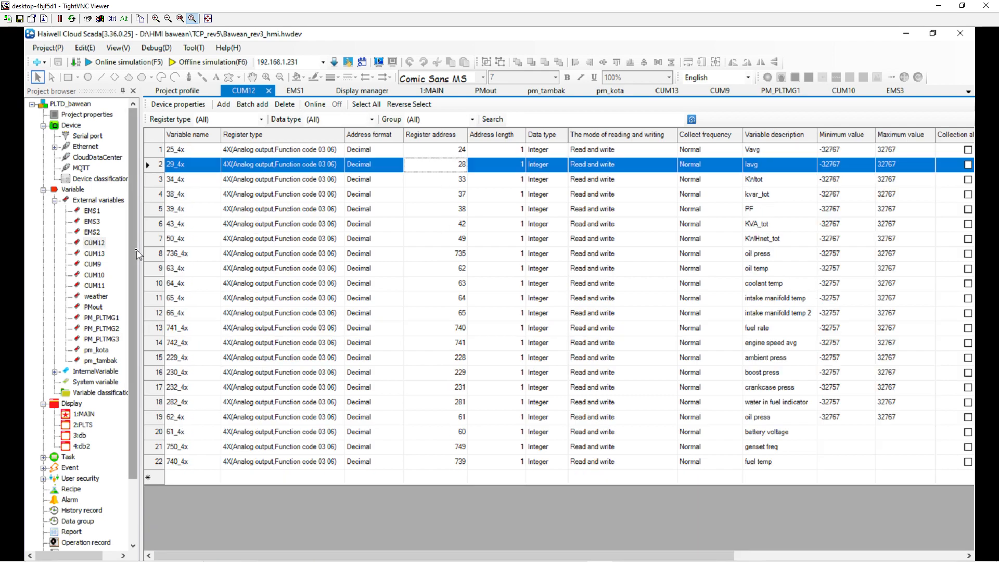
pyautogui.click(459, 180)
pyautogui.click(459, 195)
pyautogui.click(459, 213)
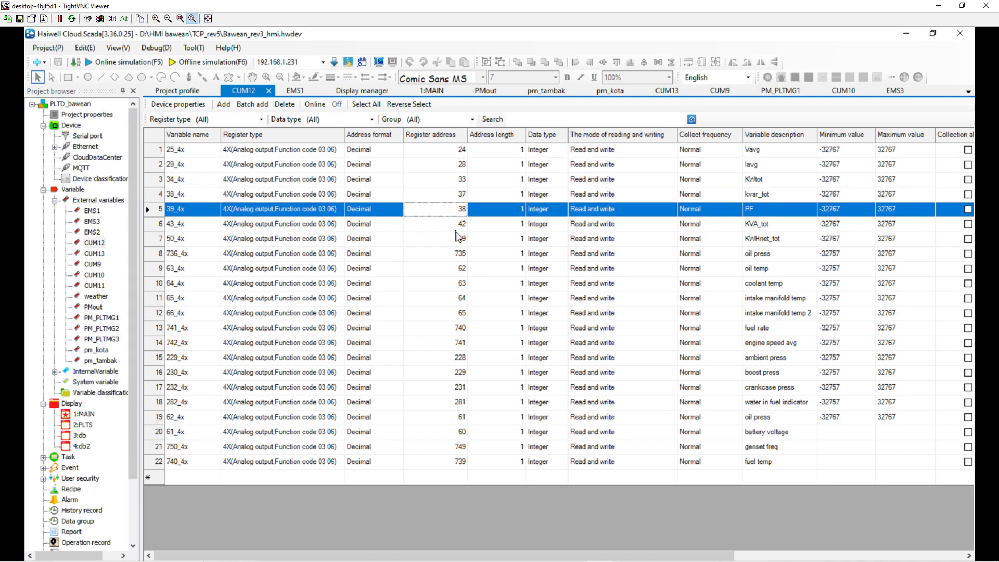
pyautogui.click(455, 240)
pyautogui.click(457, 254)
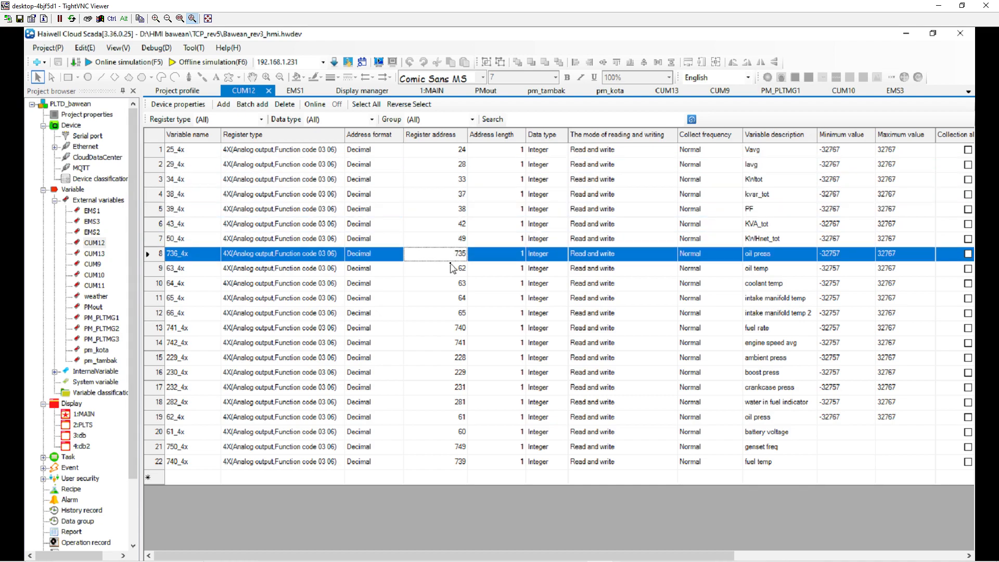
pyautogui.click(452, 268)
pyautogui.click(462, 284)
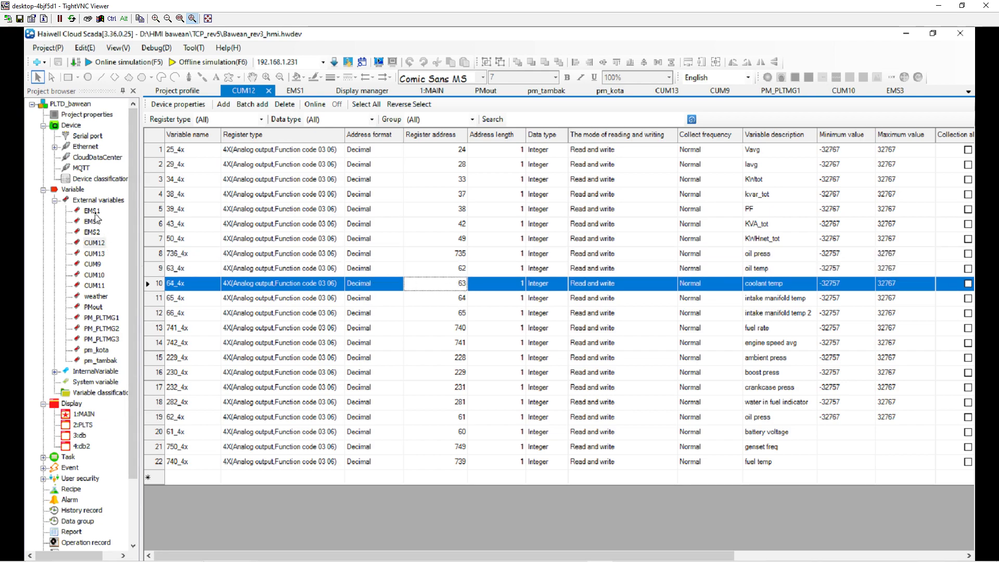
# - Review the register addresses of the freq, Watt and Volt variables in the PMout external variable table
pyautogui.doubleClick(98, 313)
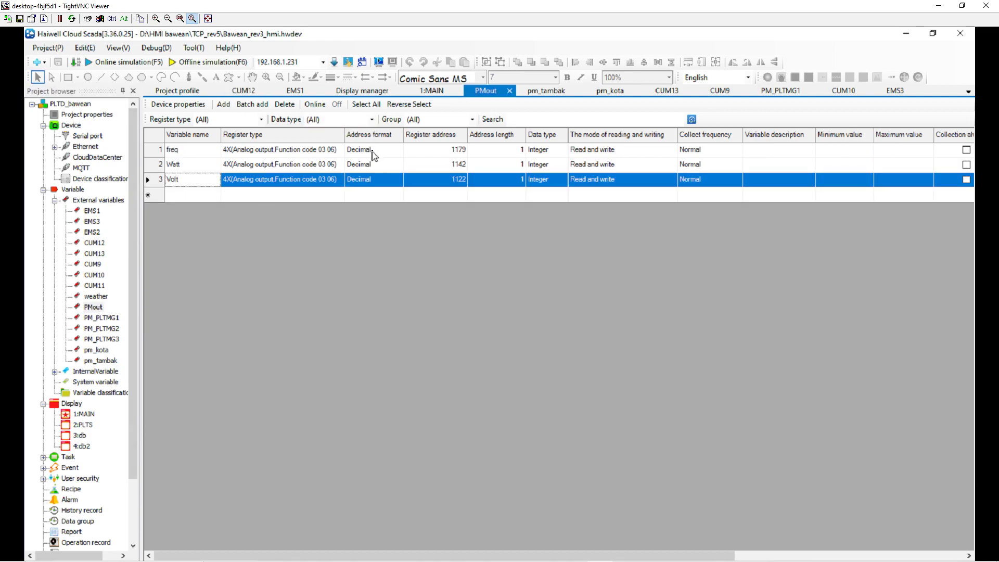
pyautogui.click(458, 154)
pyautogui.click(459, 164)
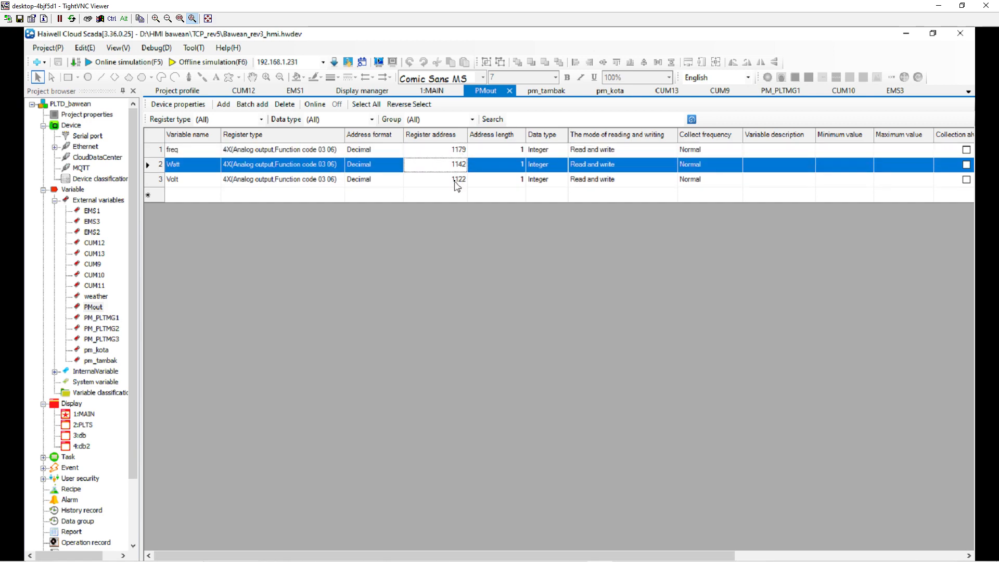
pyautogui.click(455, 181)
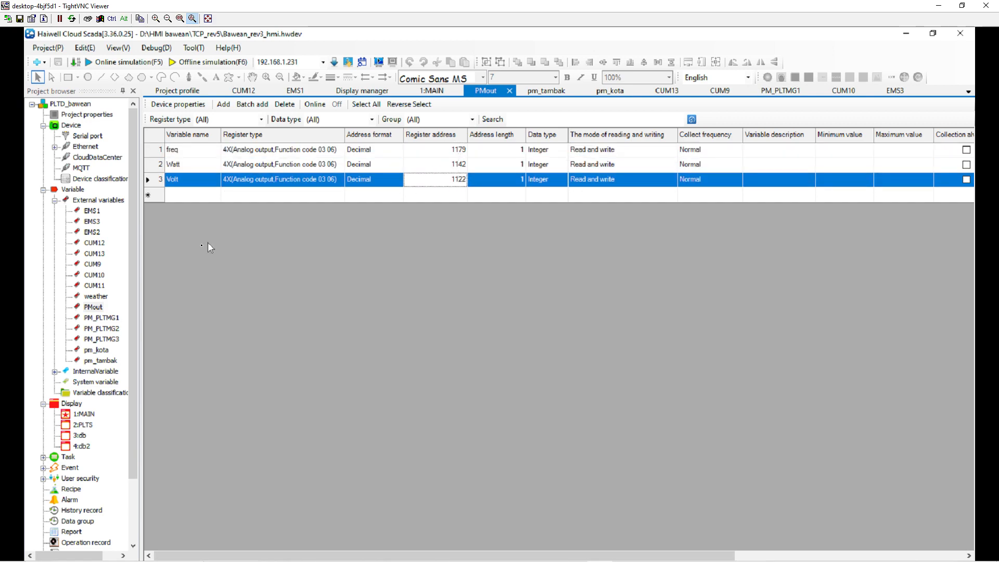
# - Review the register addresses of the watt and frek variables in the pm_kota external variable table
pyautogui.doubleClick(101, 351)
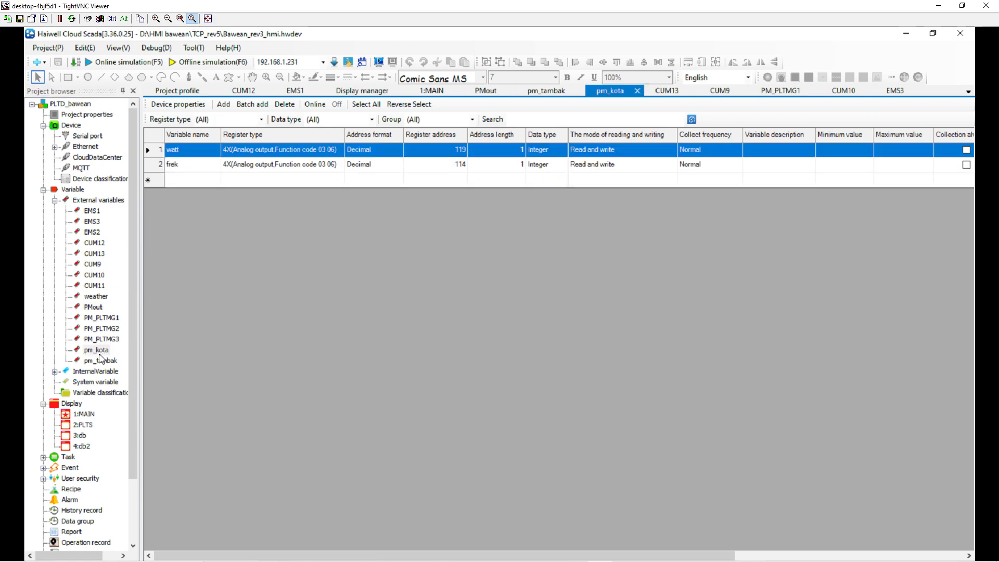
pyautogui.click(99, 361)
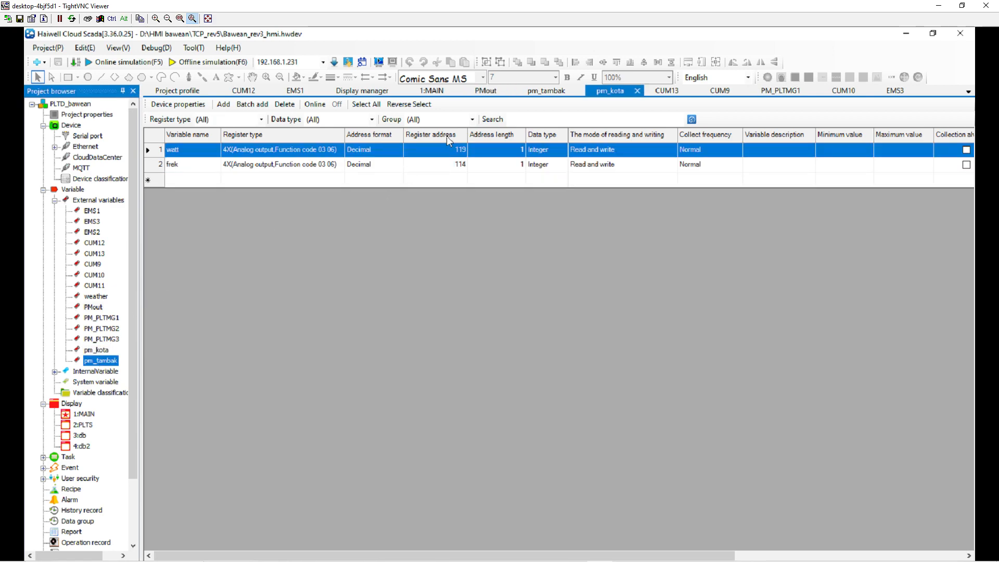
pyautogui.click(447, 150)
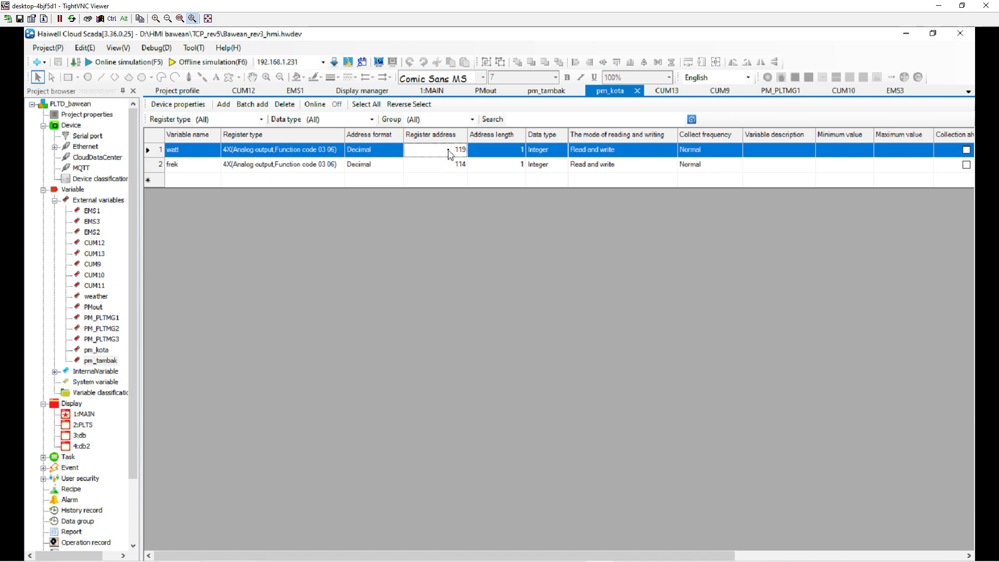
pyautogui.click(450, 166)
pyautogui.click(452, 151)
pyautogui.click(451, 166)
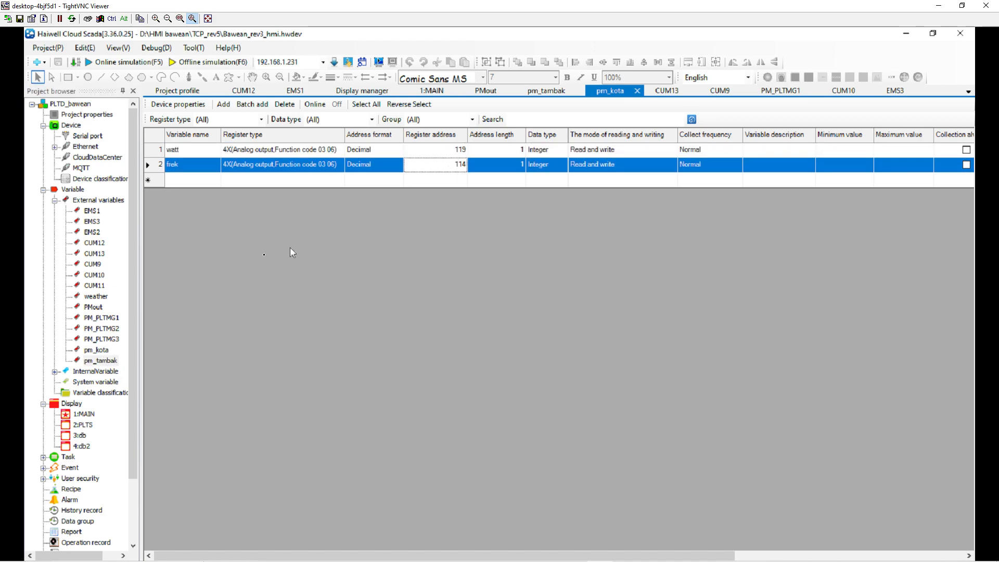
pyautogui.click(103, 348)
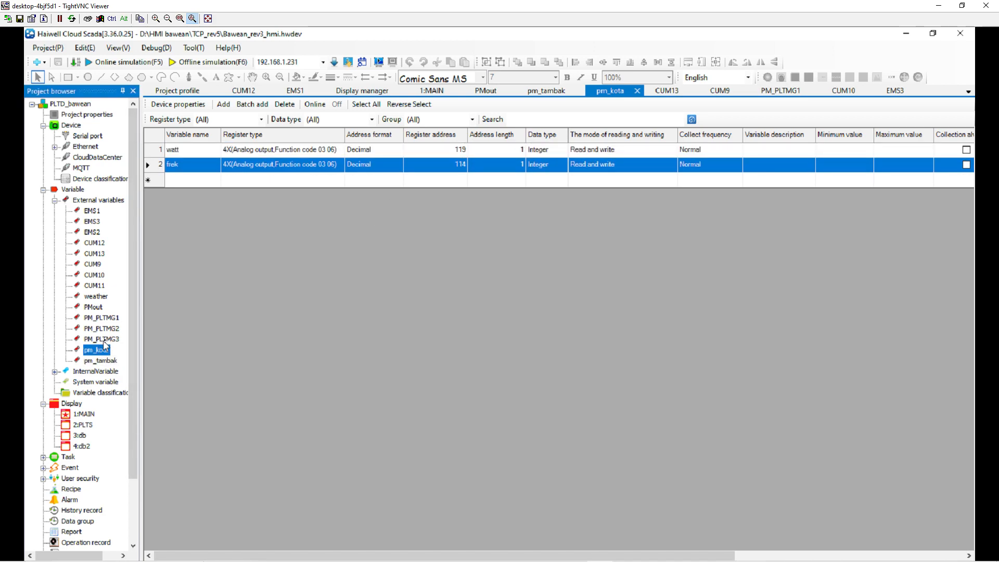
# - Compare the external variable tables of EMS1 and EMS3, and return to the EMS1 table
pyautogui.click(93, 212)
pyautogui.doubleClick(94, 212)
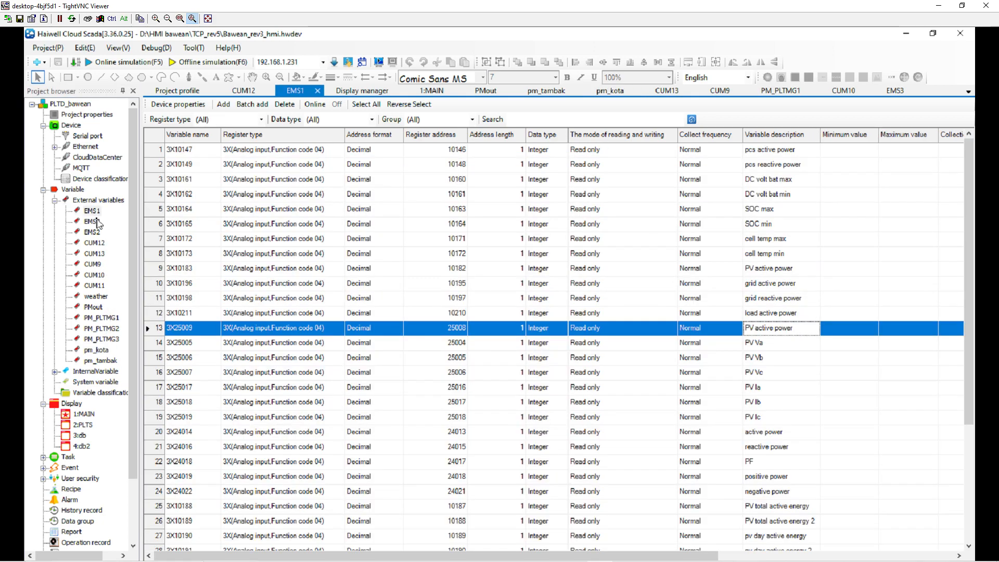
pyautogui.doubleClick(95, 222)
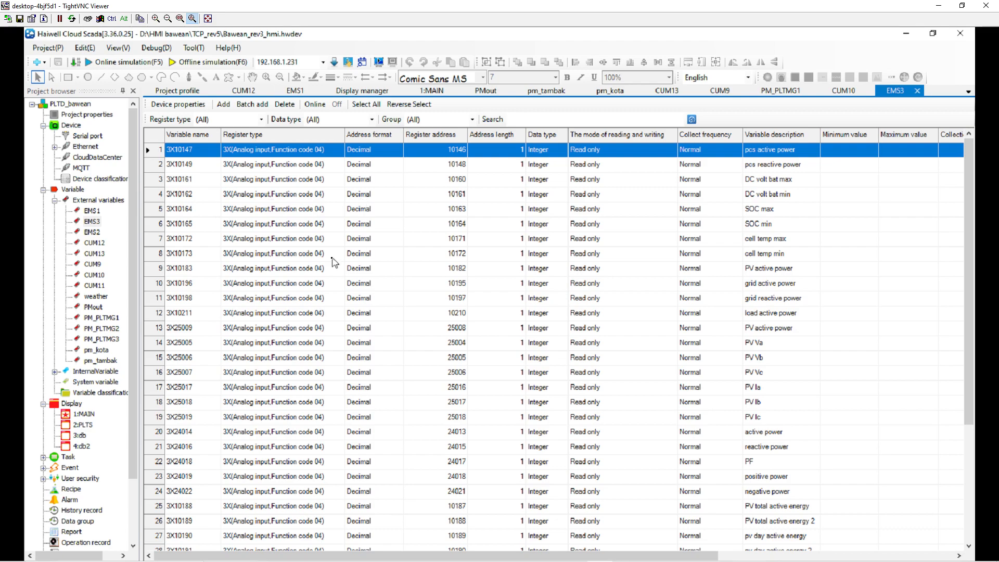
pyautogui.click(92, 213)
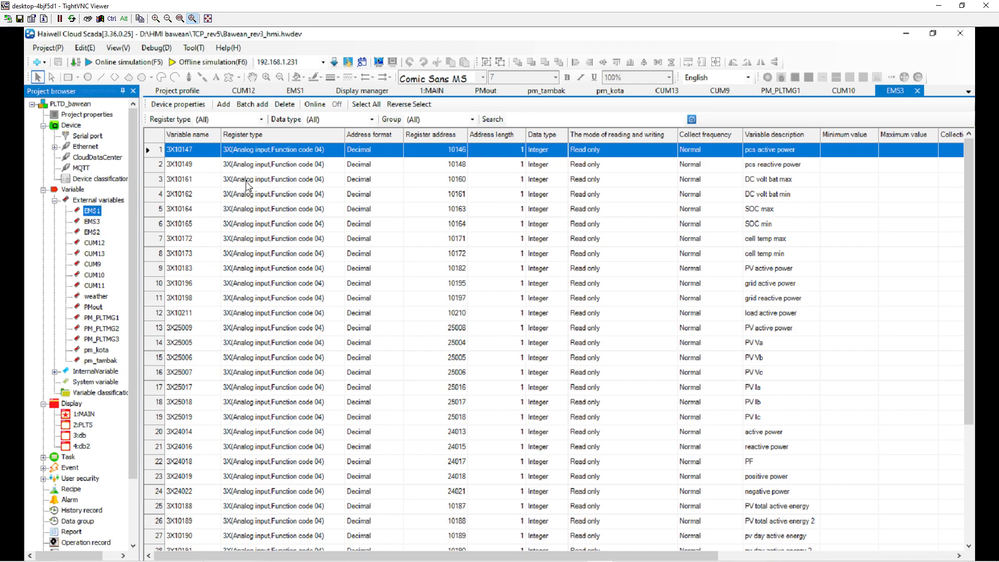
pyautogui.doubleClick(94, 216)
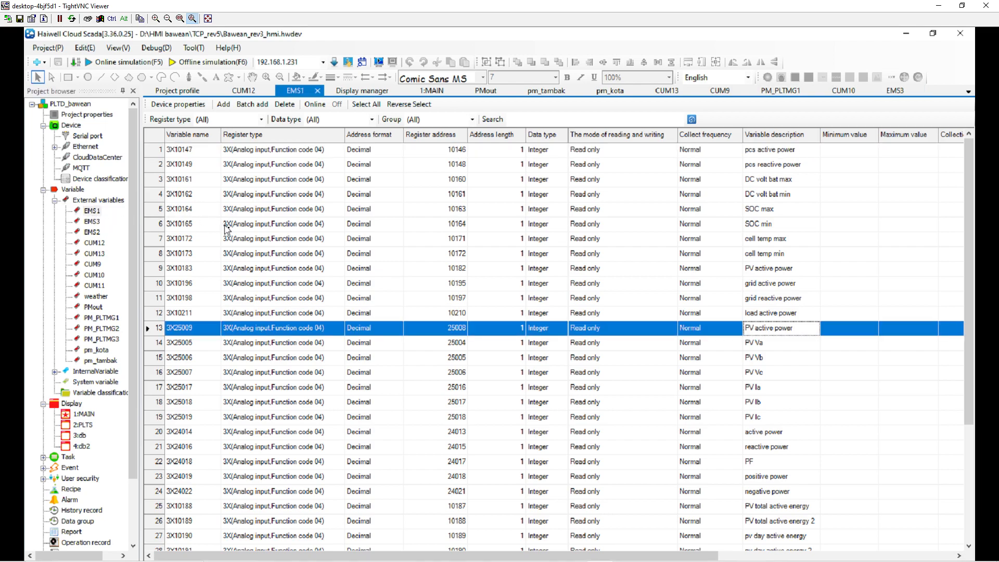
pyautogui.scroll(-3, 260, 265)
pyautogui.scroll(3, 223, 248)
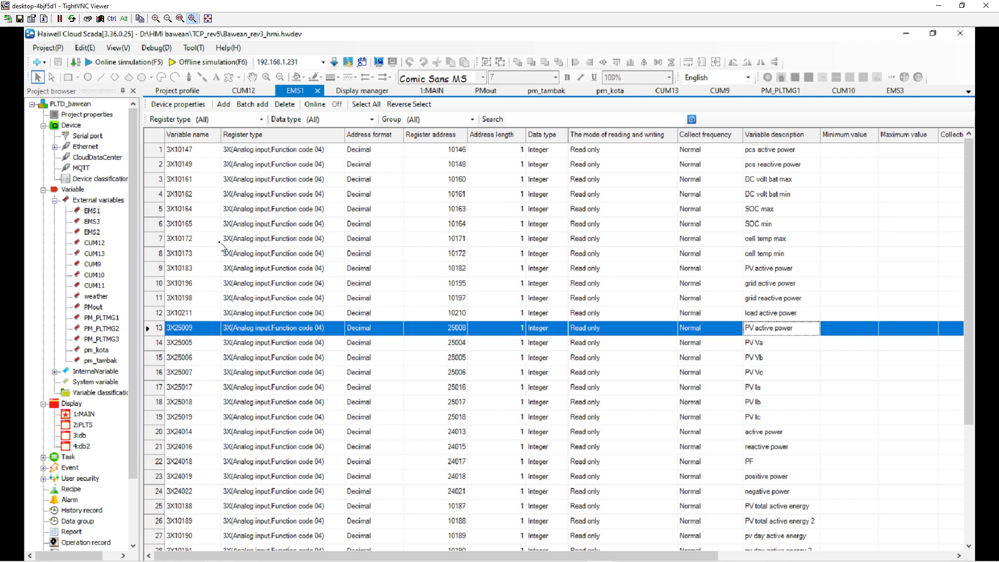
# - Export the EMS1 variables with all fields to EMS1_Var_20221228224818.csv in Documents, replacing the existing file
pyautogui.rightClick(93, 219)
pyautogui.click(147, 264)
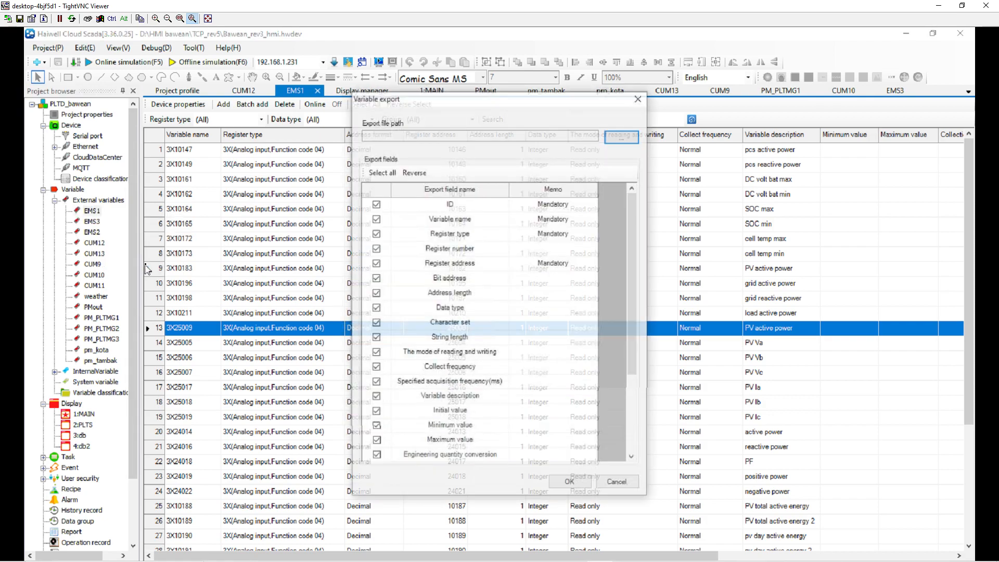
pyautogui.click(621, 138)
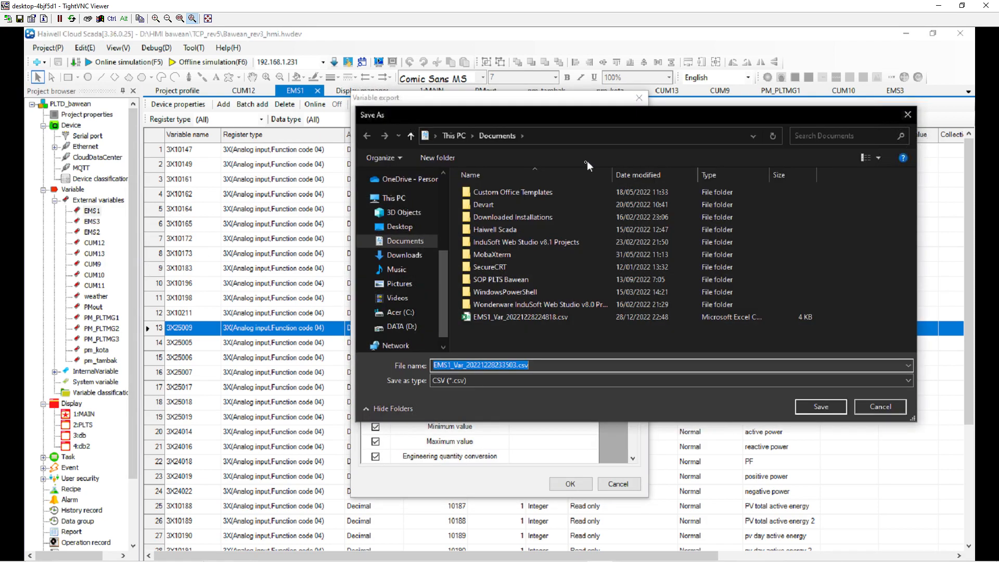
pyautogui.click(510, 320)
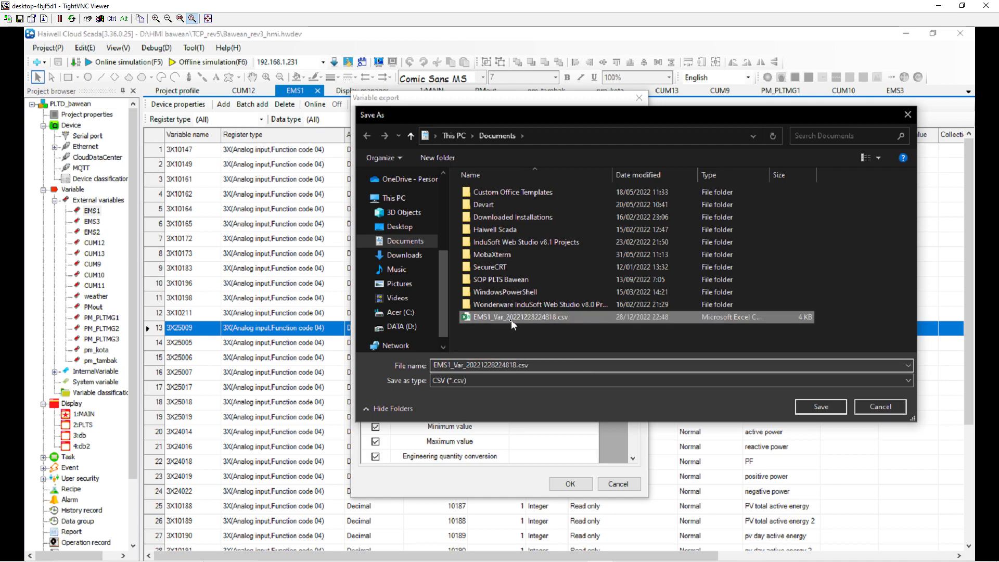
pyautogui.click(804, 404)
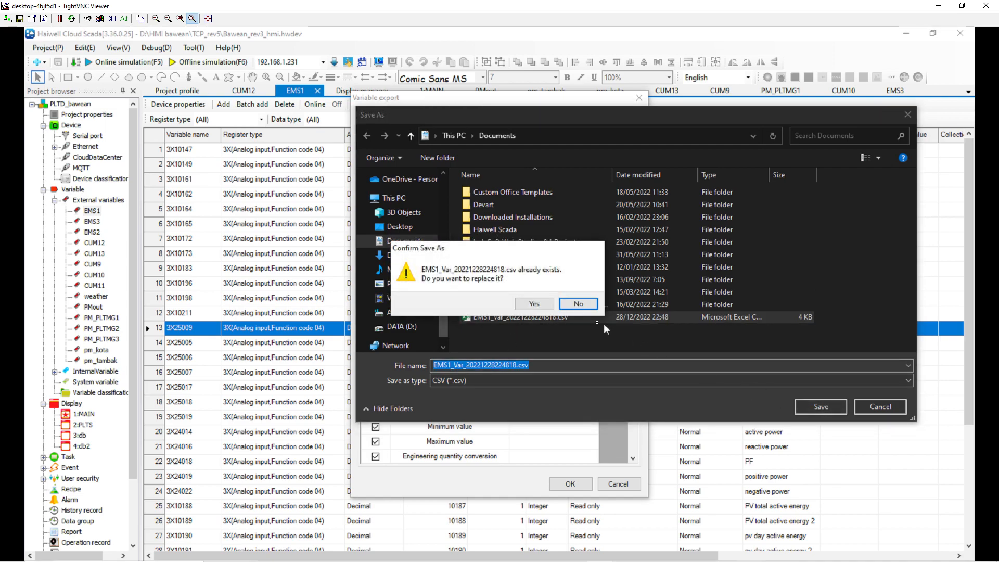
pyautogui.click(543, 311)
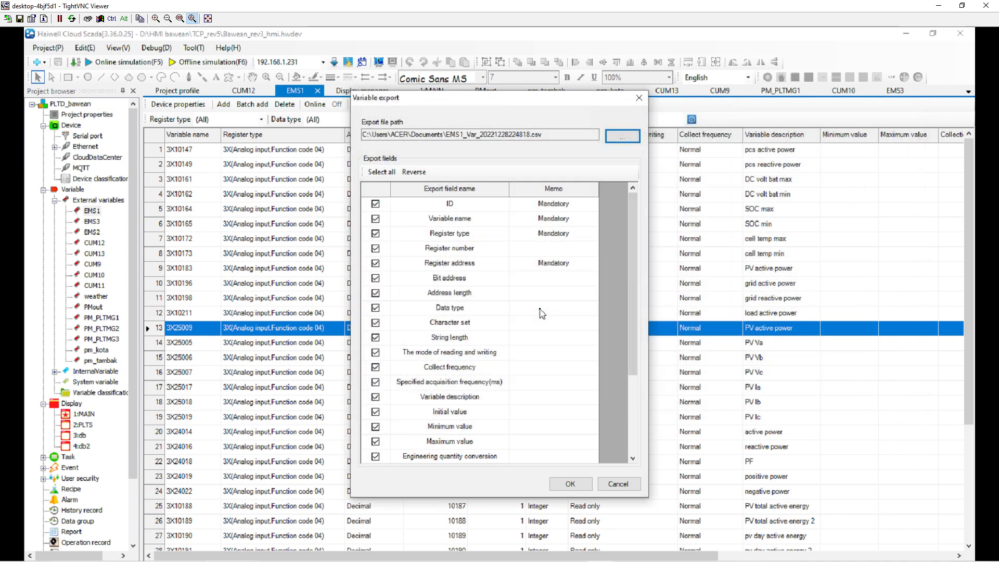
pyautogui.click(572, 483)
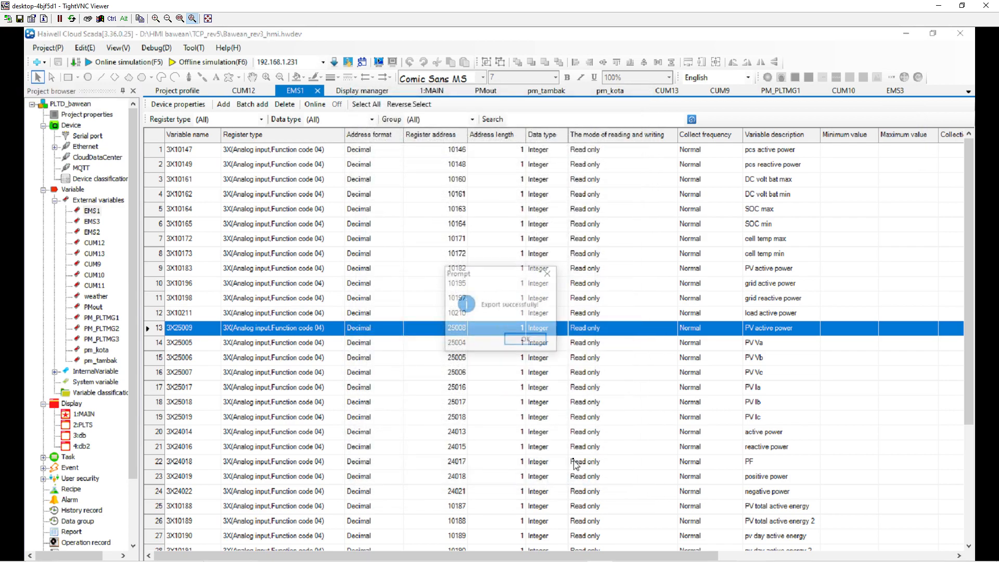
pyautogui.click(536, 340)
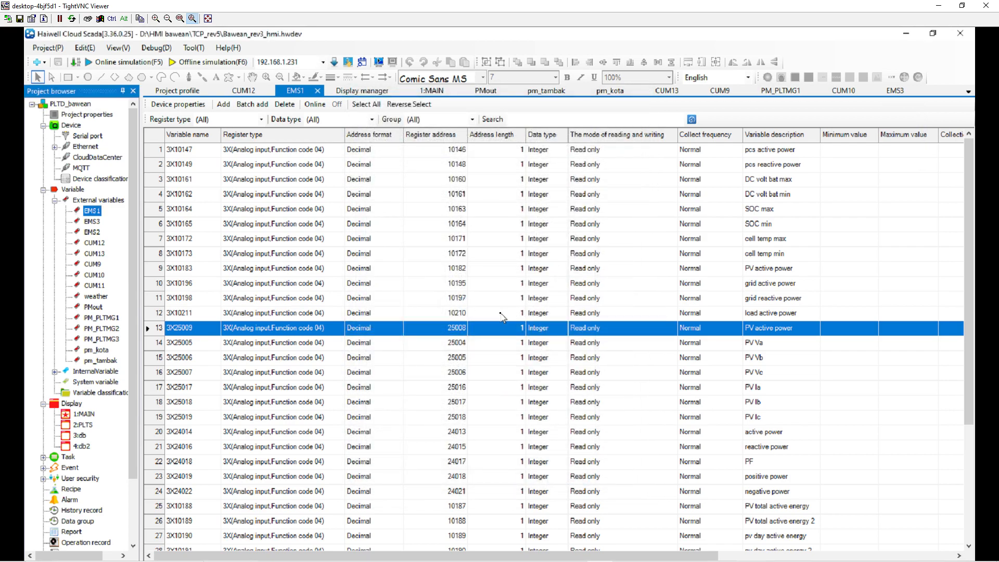
# - Import EMS1_Var_20221228224818.csv into the EMS2 external variables by variable name, updating repeated entries
pyautogui.click(92, 232)
pyautogui.doubleClick(92, 232)
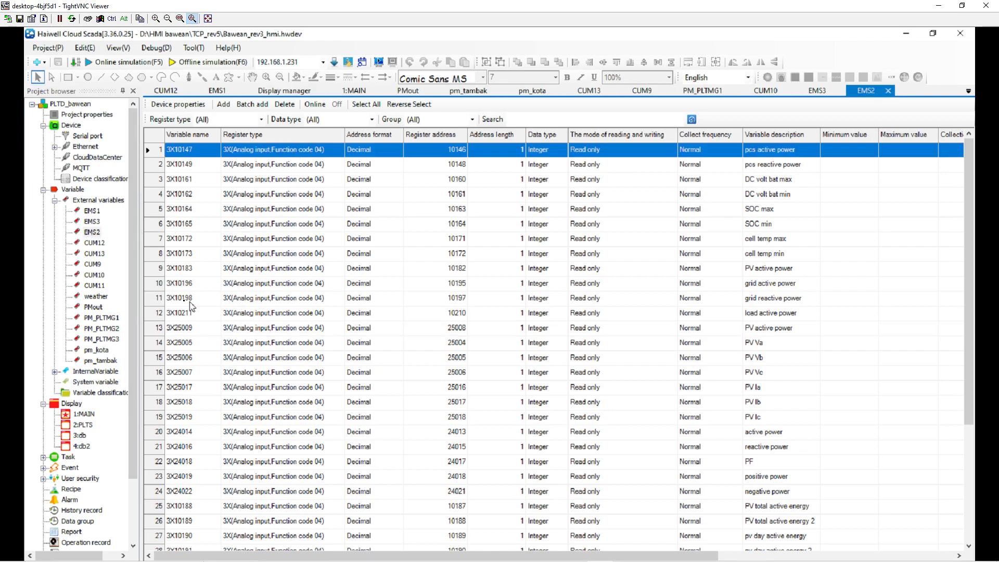
pyautogui.rightClick(98, 236)
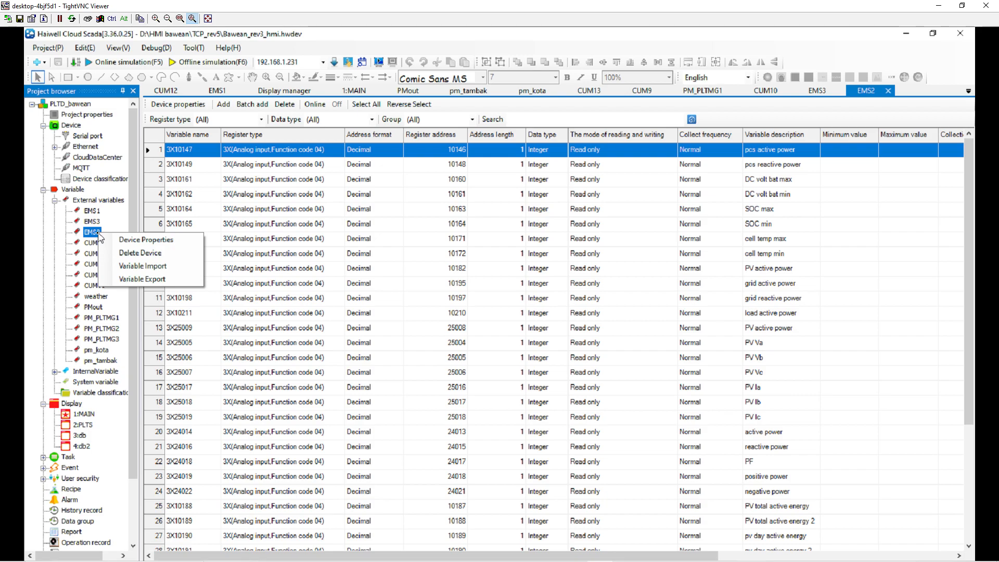
pyautogui.click(128, 268)
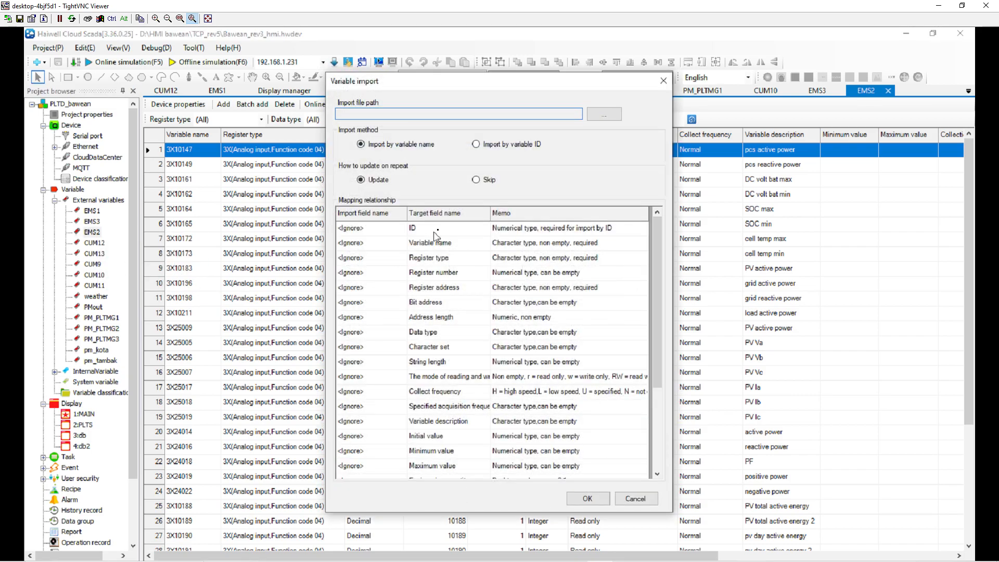
pyautogui.click(602, 118)
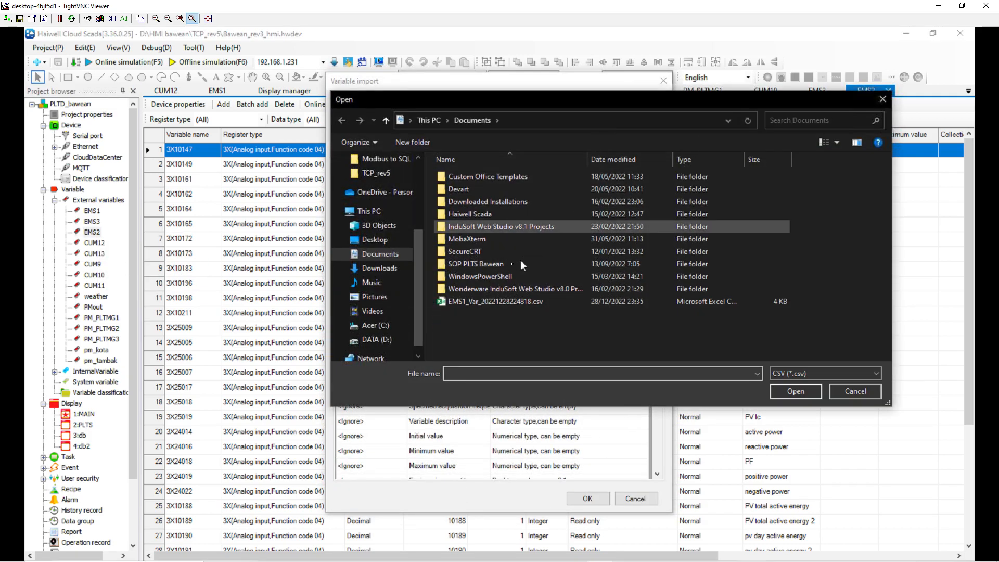
pyautogui.click(497, 301)
pyautogui.click(781, 391)
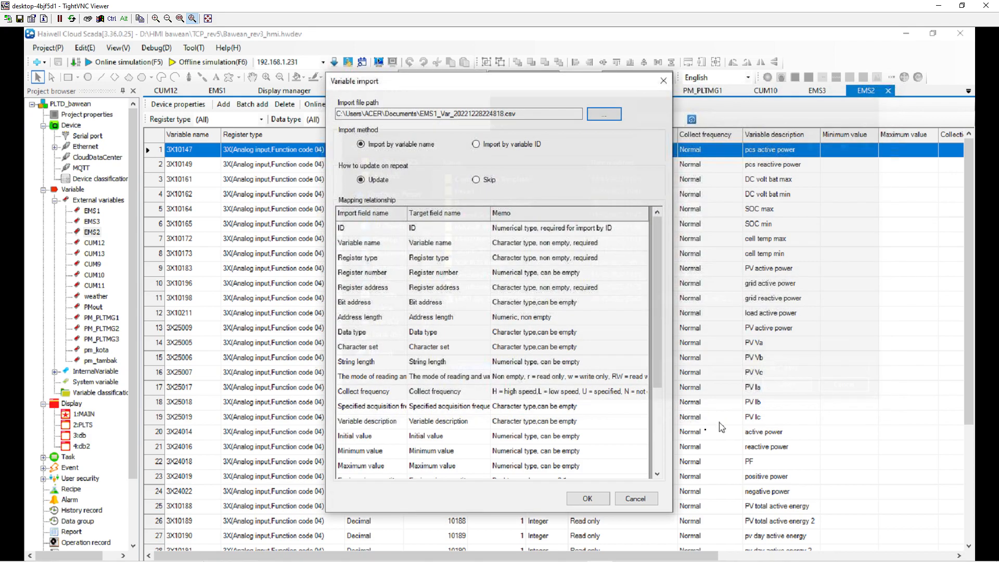
pyautogui.click(587, 498)
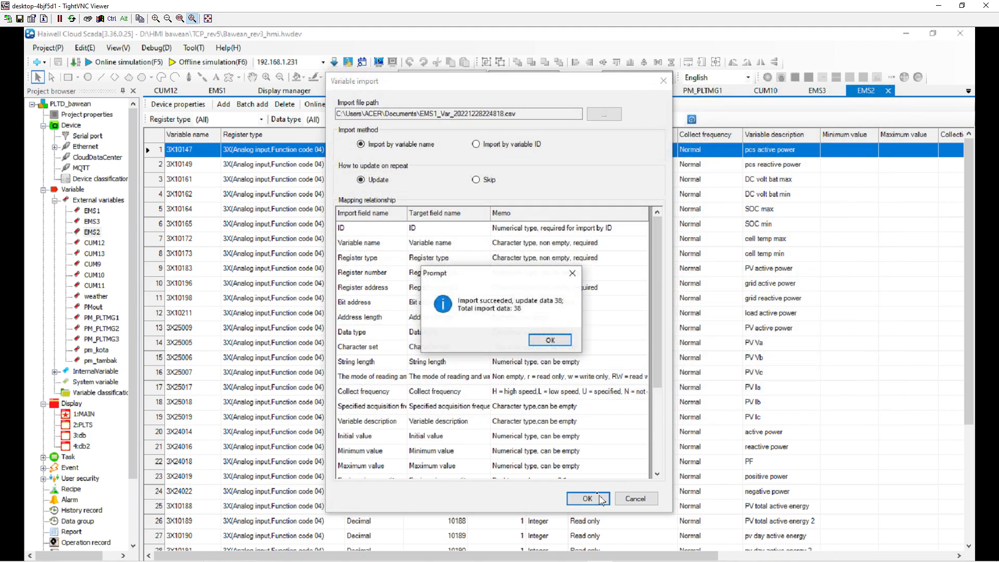
pyautogui.click(562, 341)
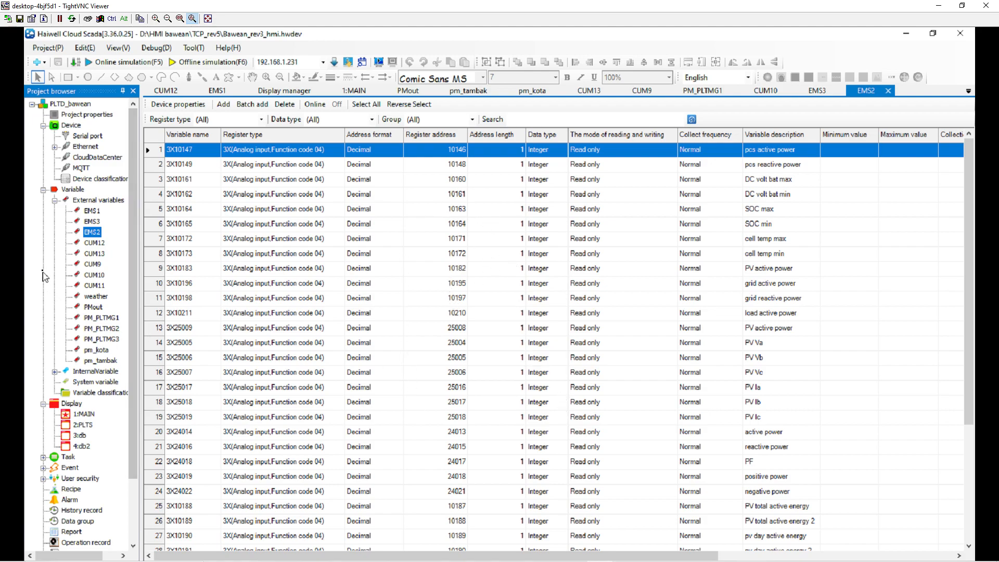
# - Compare the external variable tables of CUM12, CUM13, CUM9 and CUM10
pyautogui.click(94, 214)
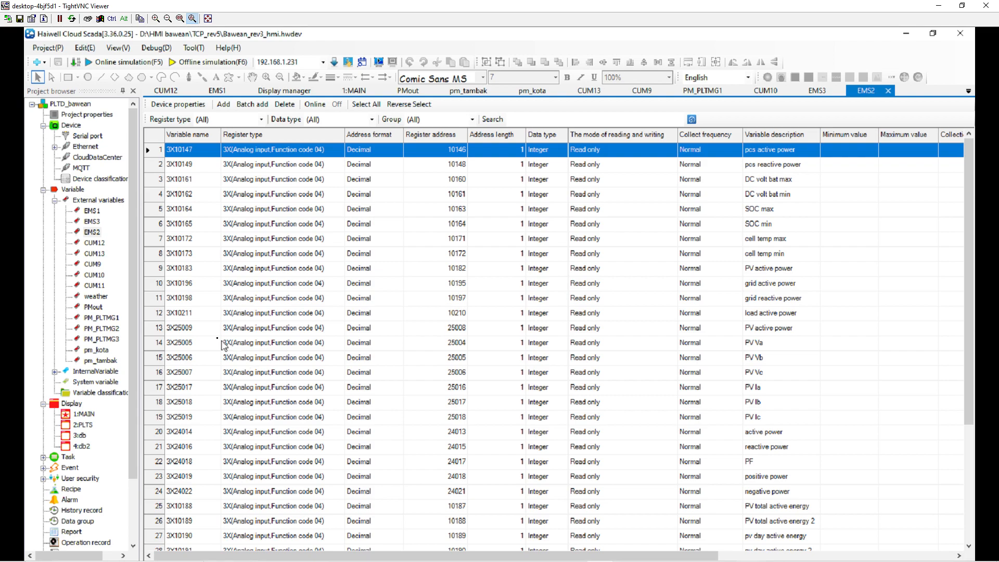
pyautogui.doubleClick(104, 244)
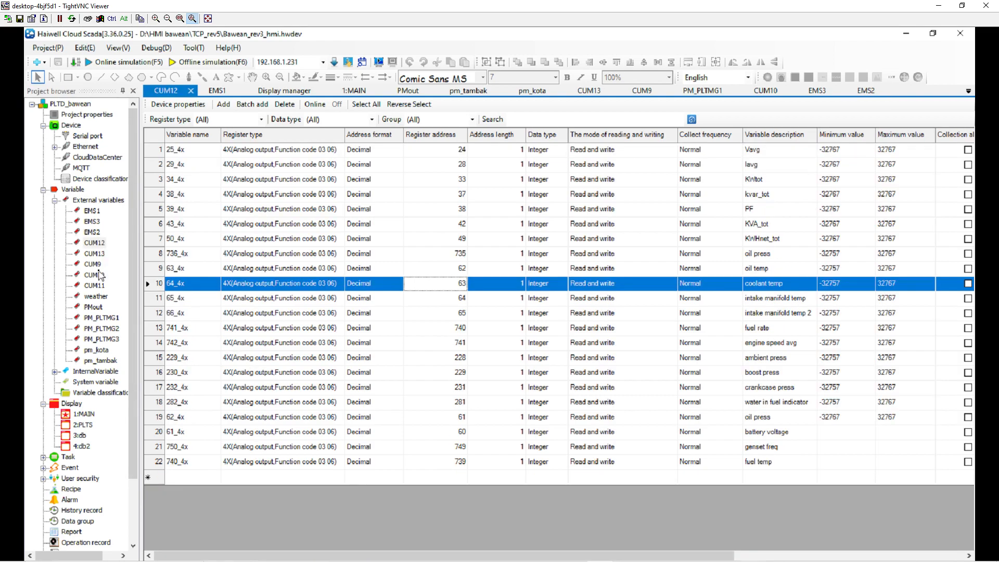
pyautogui.doubleClick(95, 254)
pyautogui.click(97, 265)
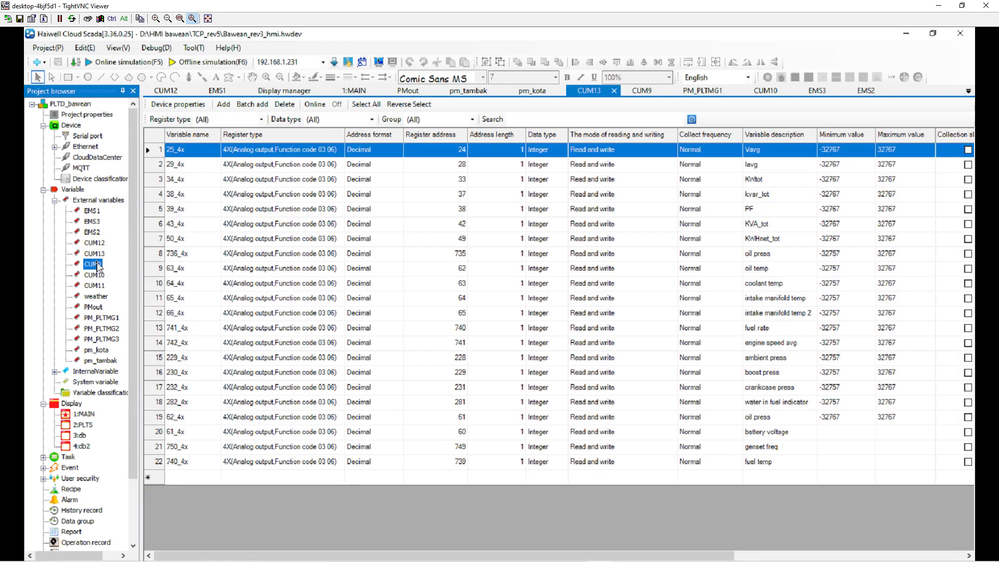
pyautogui.doubleClick(96, 265)
pyautogui.doubleClick(97, 276)
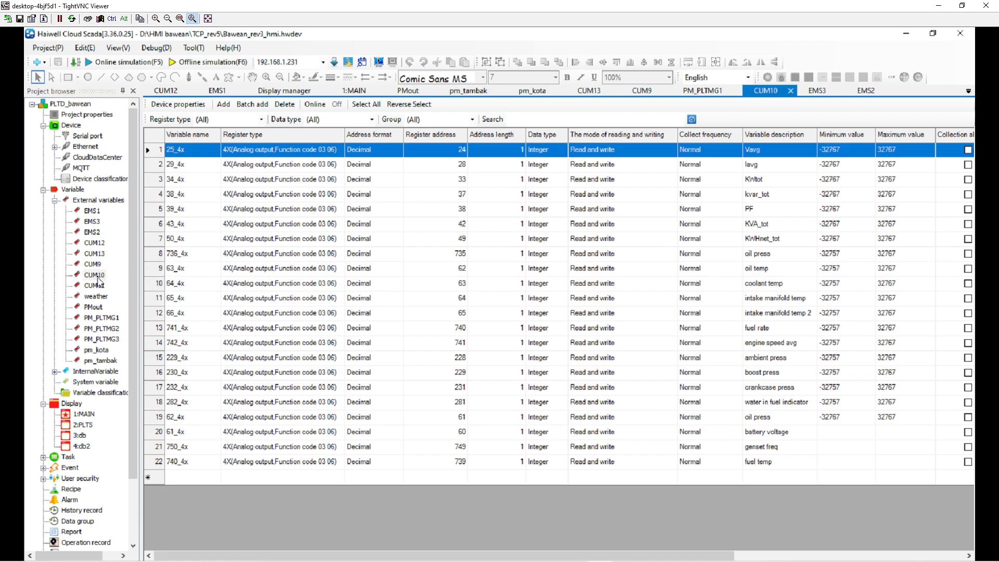
pyautogui.doubleClick(103, 244)
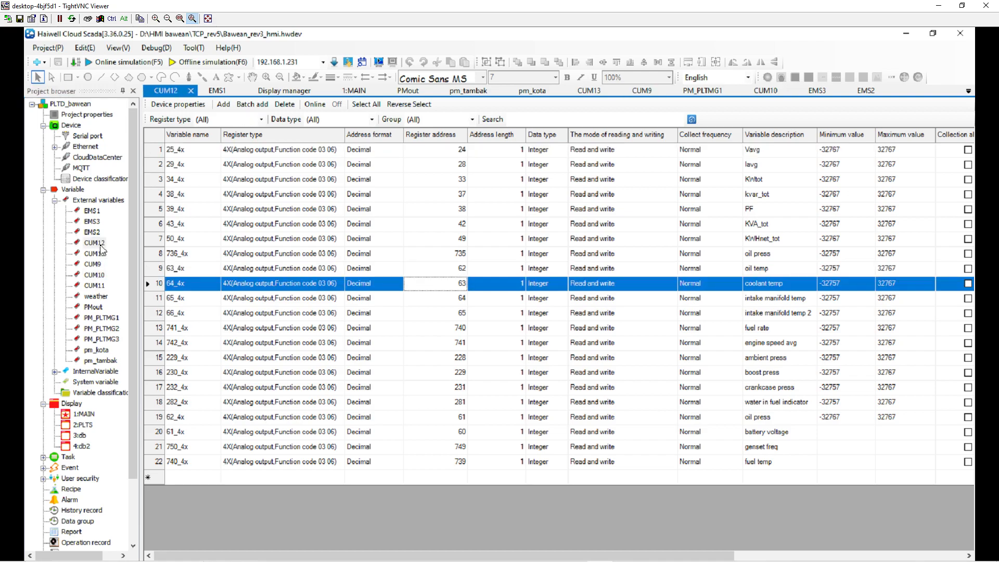
pyautogui.doubleClick(101, 255)
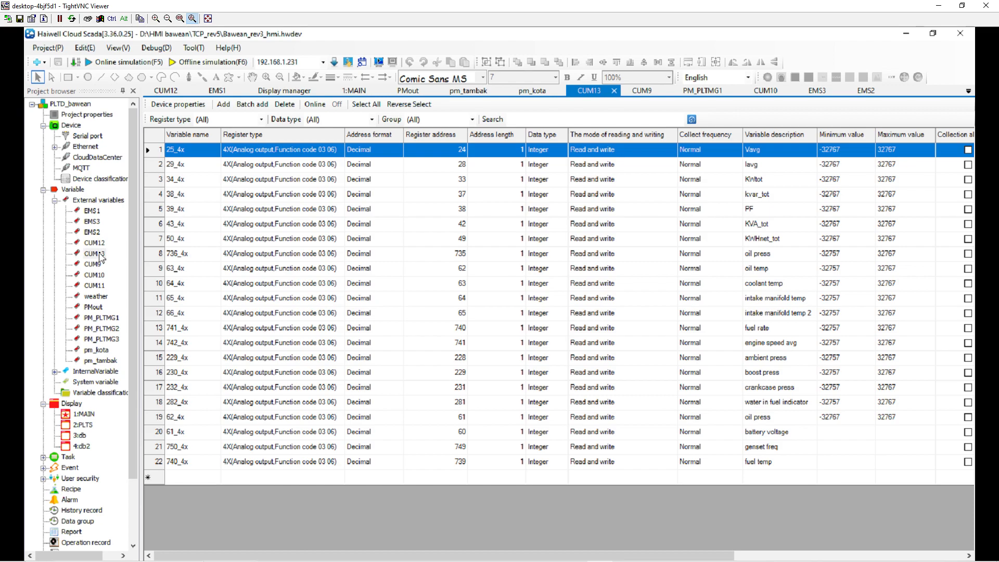
# - Review the external variable tables of PM_PLTMG1, PM_PLTMG2, PM_PLTMG3, pm_kota and pm_tambak, and return to PM_PLTMG1
pyautogui.doubleClick(94, 318)
pyautogui.click(104, 329)
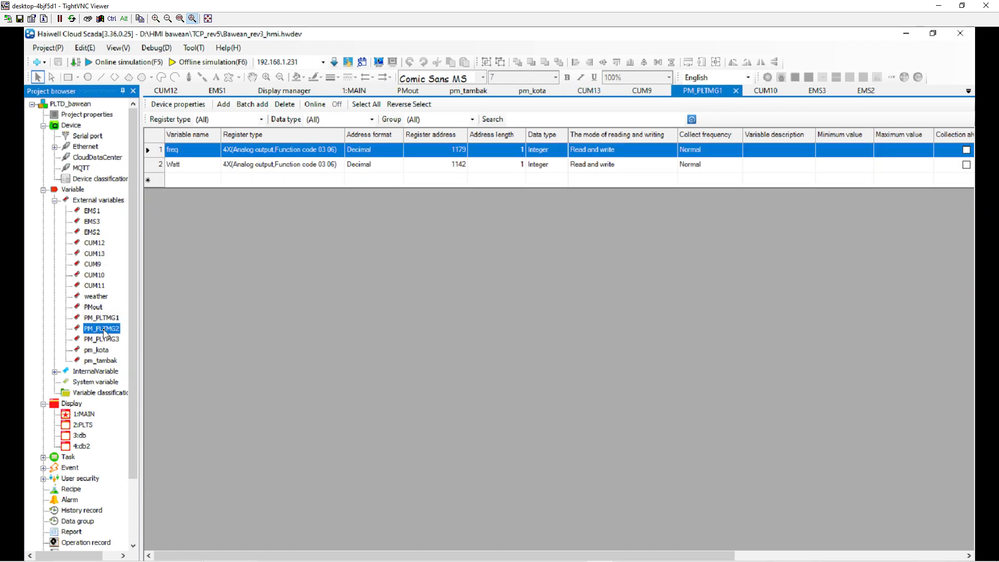
pyautogui.doubleClick(104, 330)
pyautogui.doubleClick(103, 339)
pyautogui.doubleClick(97, 350)
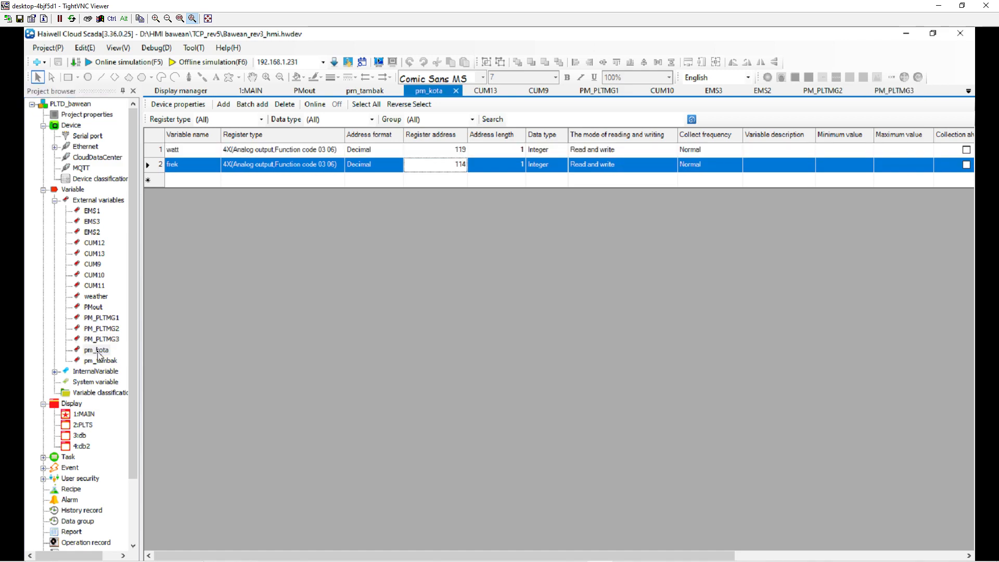
pyautogui.doubleClick(100, 360)
pyautogui.doubleClick(107, 319)
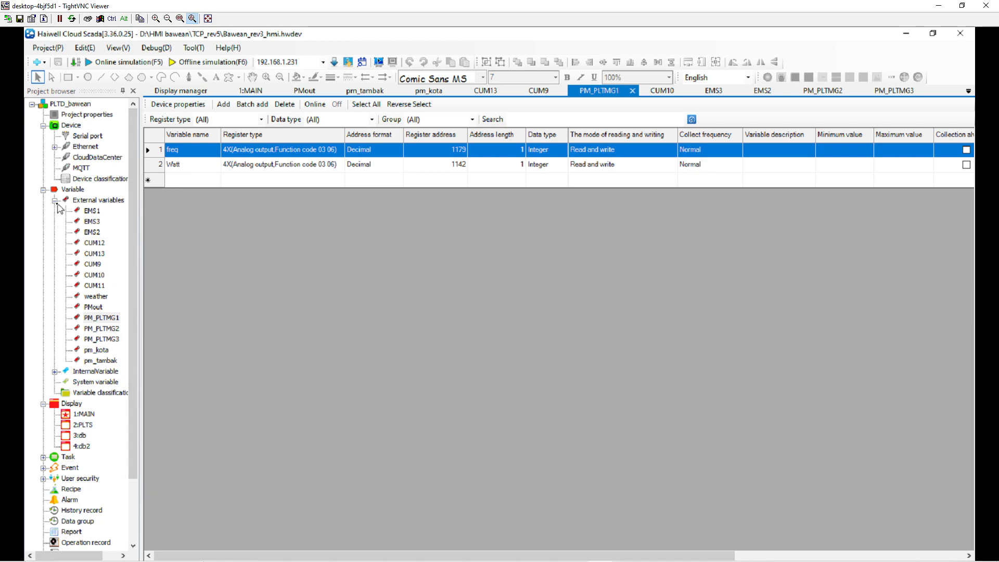
# - Examine the name, address and register type settings for a new variable in the EMS1 table, and close without adding it
pyautogui.doubleClick(90, 211)
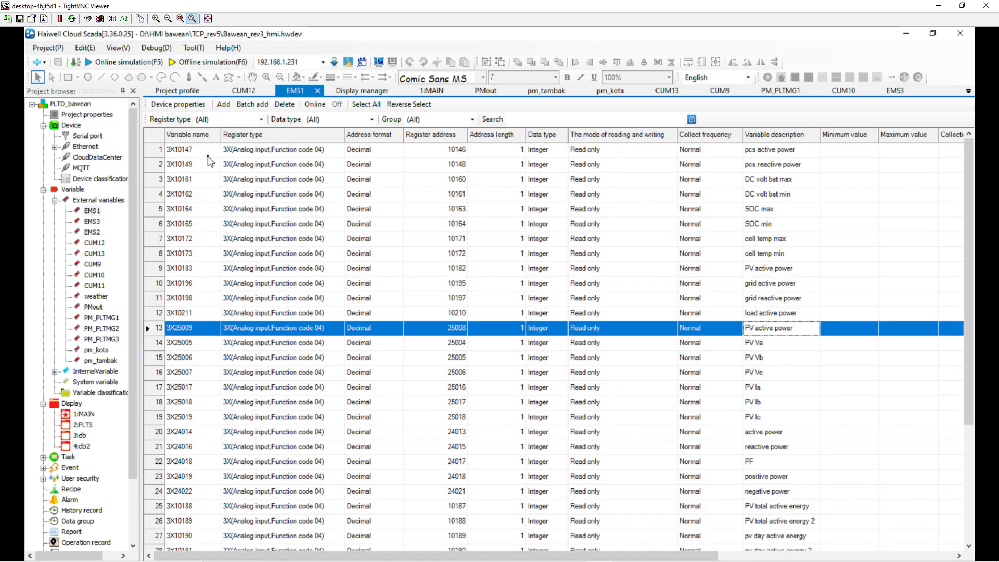
pyautogui.click(235, 152)
pyautogui.click(199, 156)
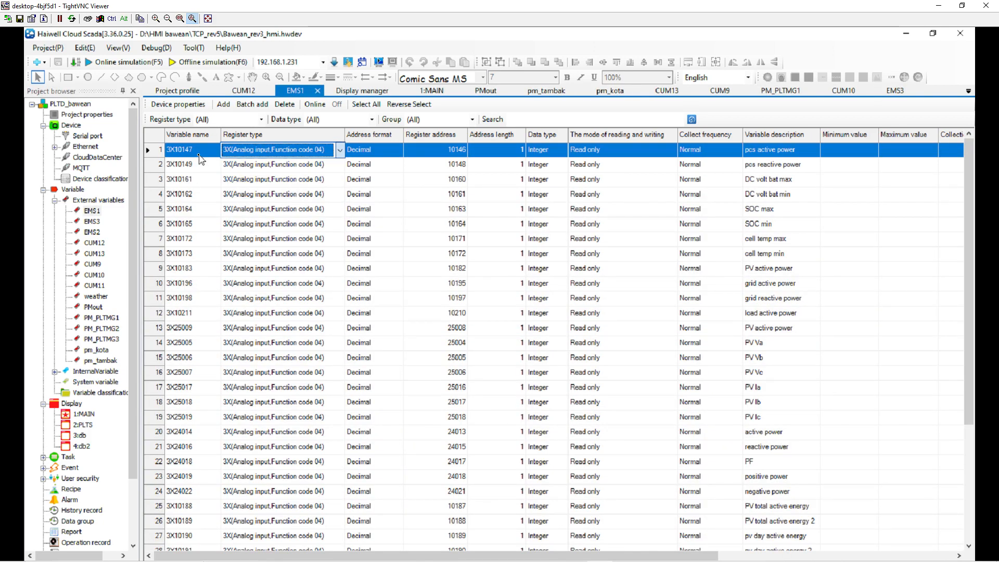
pyautogui.rightClick(199, 155)
pyautogui.click(240, 179)
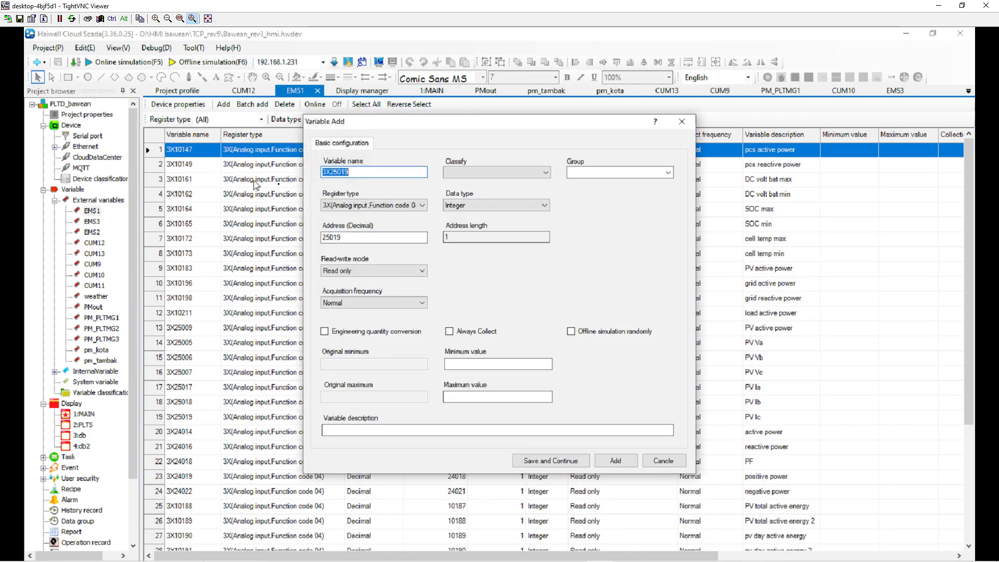
pyautogui.doubleClick(368, 173)
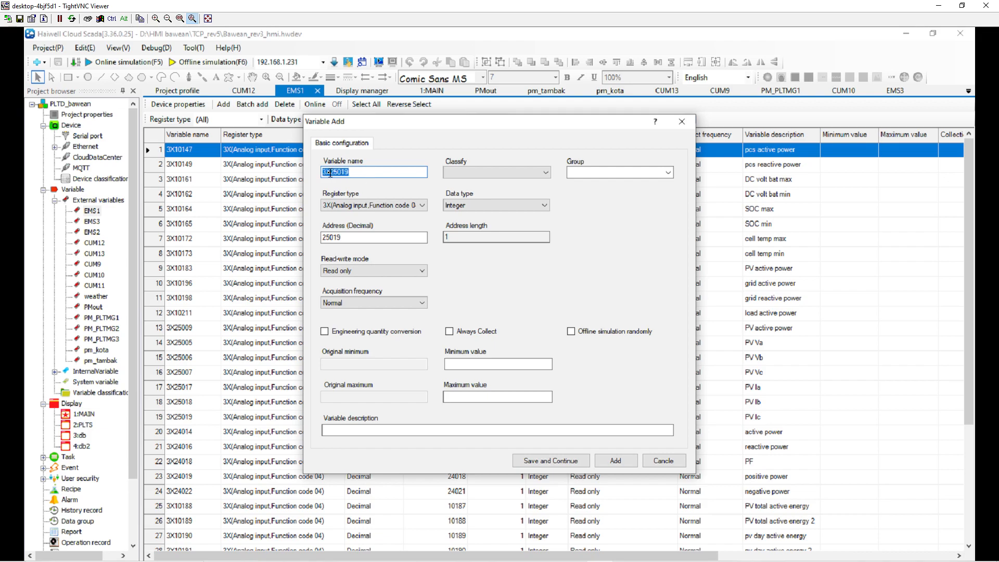
pyautogui.click(369, 239)
pyautogui.moveTo(361, 240); pyautogui.dragTo(315, 238)
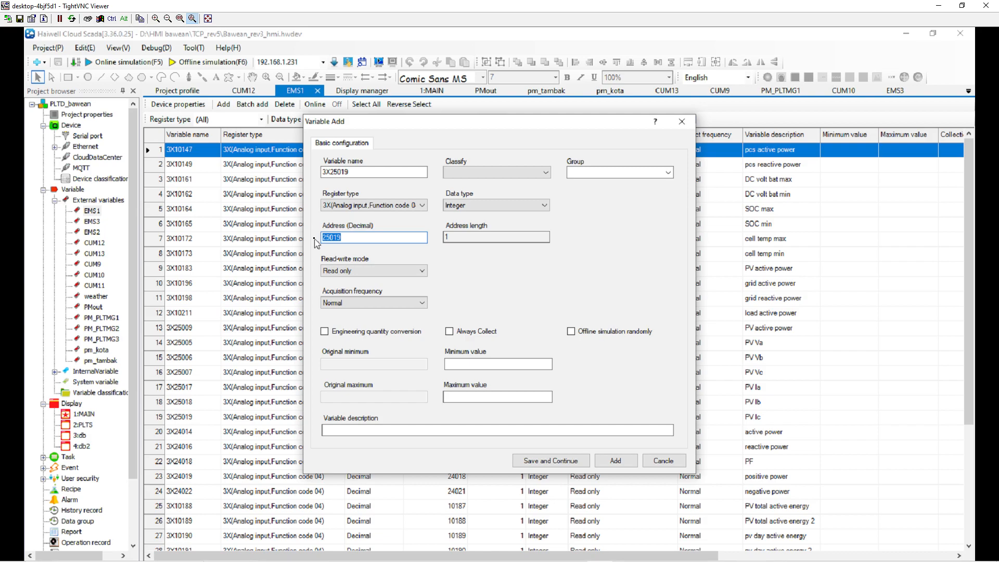
pyautogui.click(357, 208)
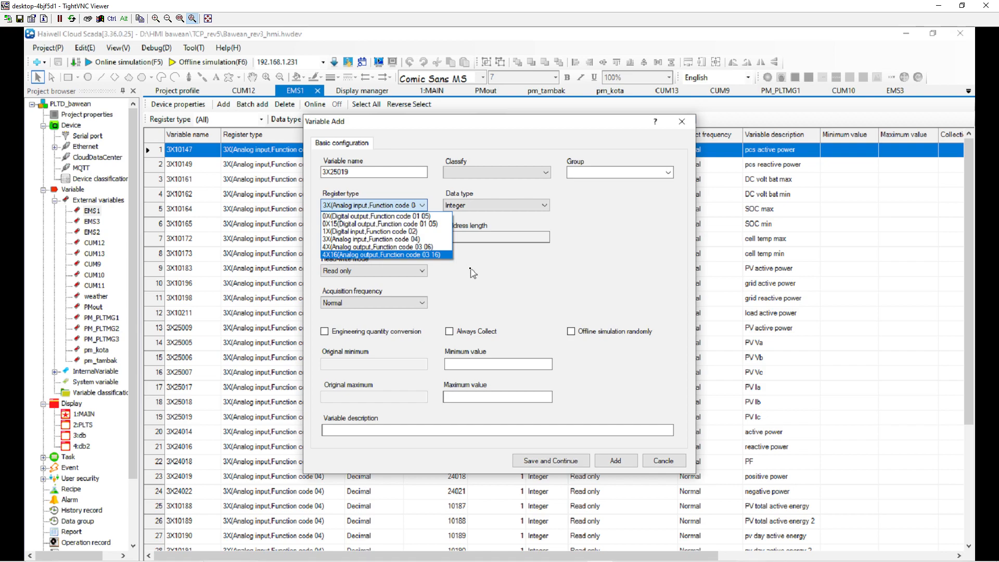
pyautogui.click(518, 285)
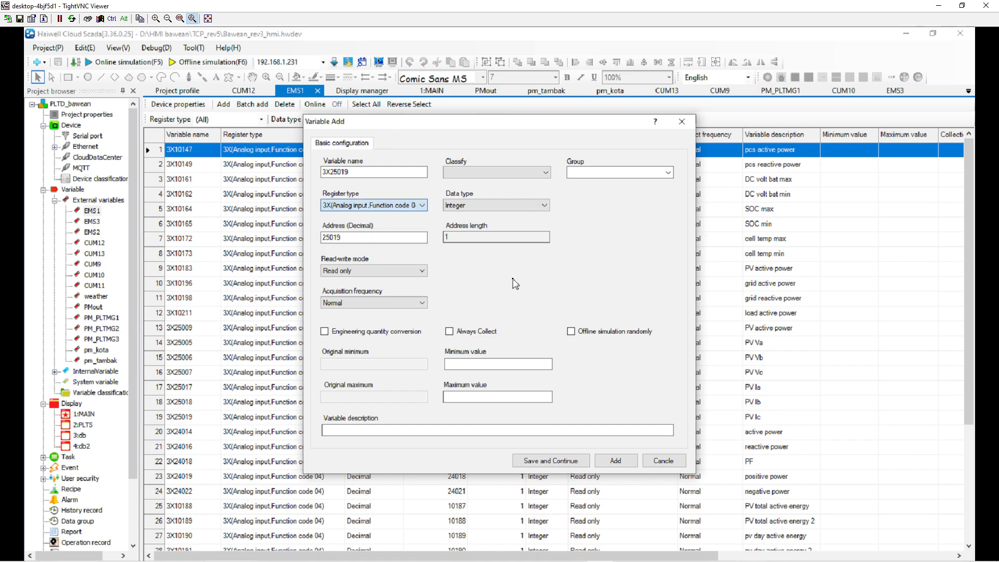
pyautogui.click(660, 462)
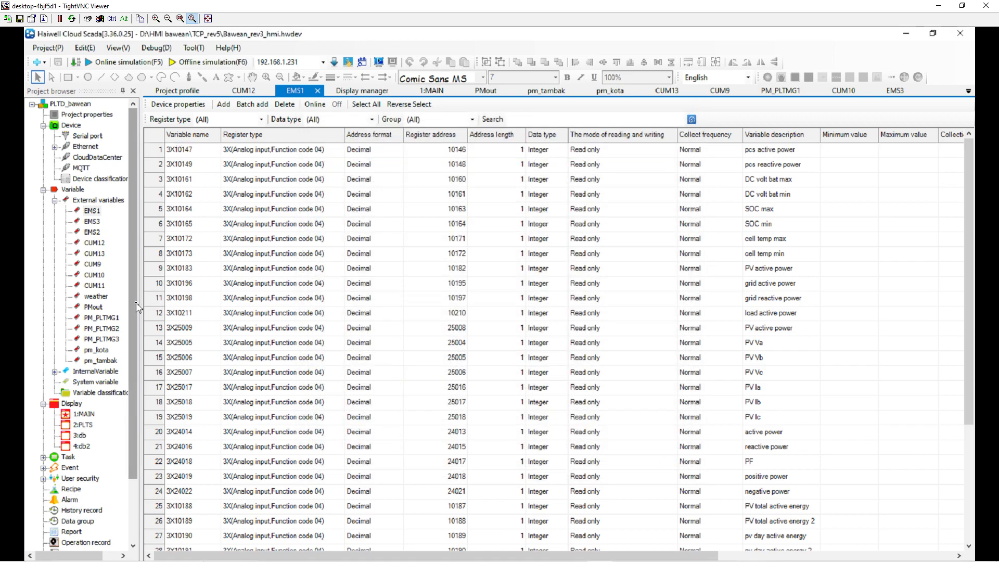
# - Collapse the external variables list, examine the general settings for a new display, and cancel without adding it
pyautogui.moveTo(137, 307); pyautogui.dragTo(138, 320)
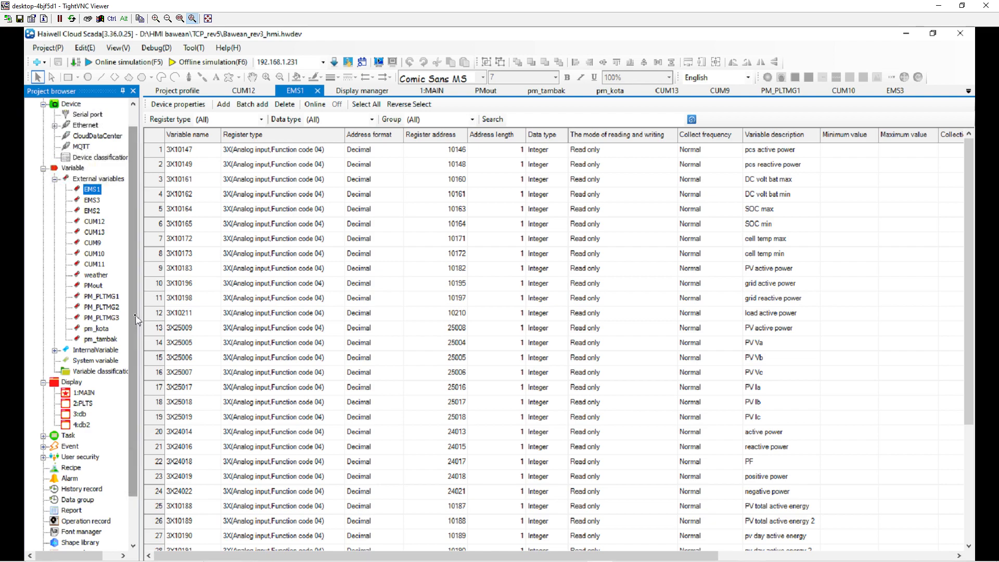
pyautogui.click(54, 179)
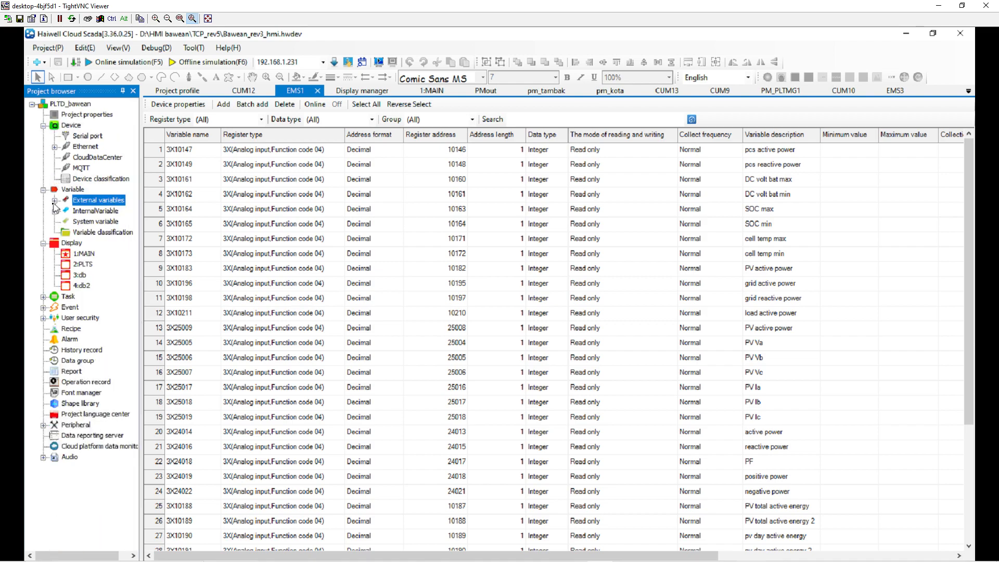
pyautogui.click(72, 243)
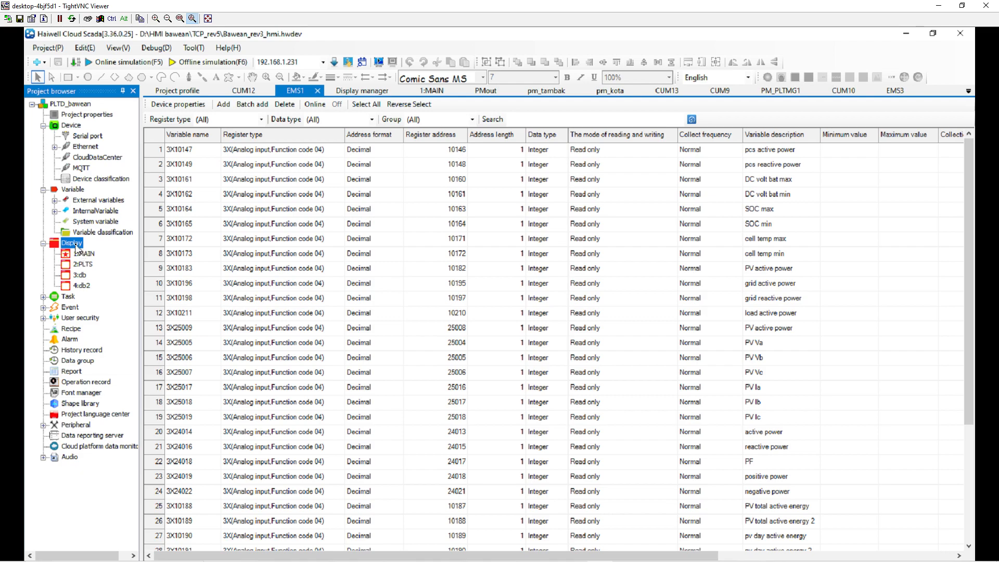
pyautogui.rightClick(72, 244)
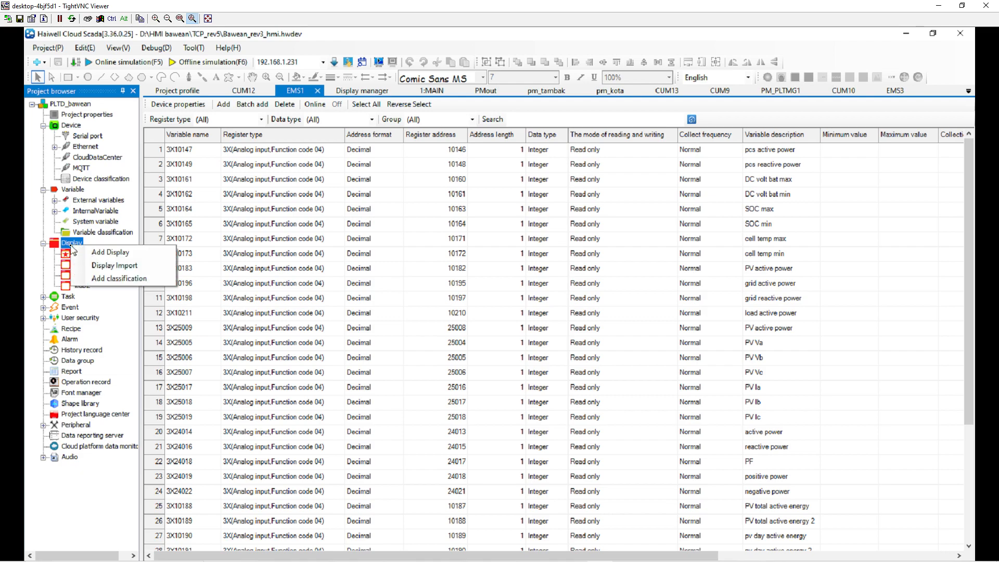
pyautogui.click(102, 256)
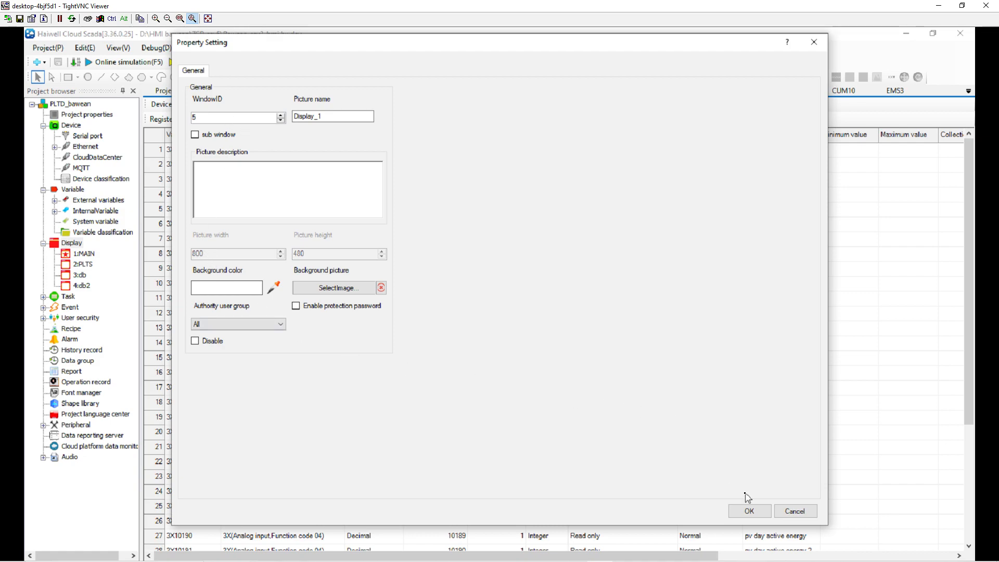
pyautogui.click(793, 512)
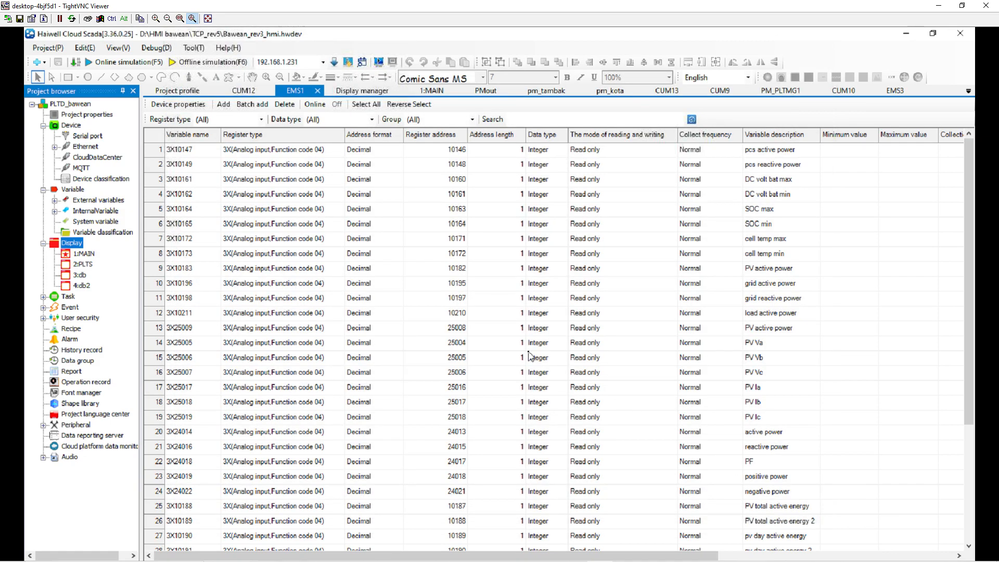
# - Open the MAIN display, review its general property settings, and close them without changes
pyautogui.doubleClick(84, 254)
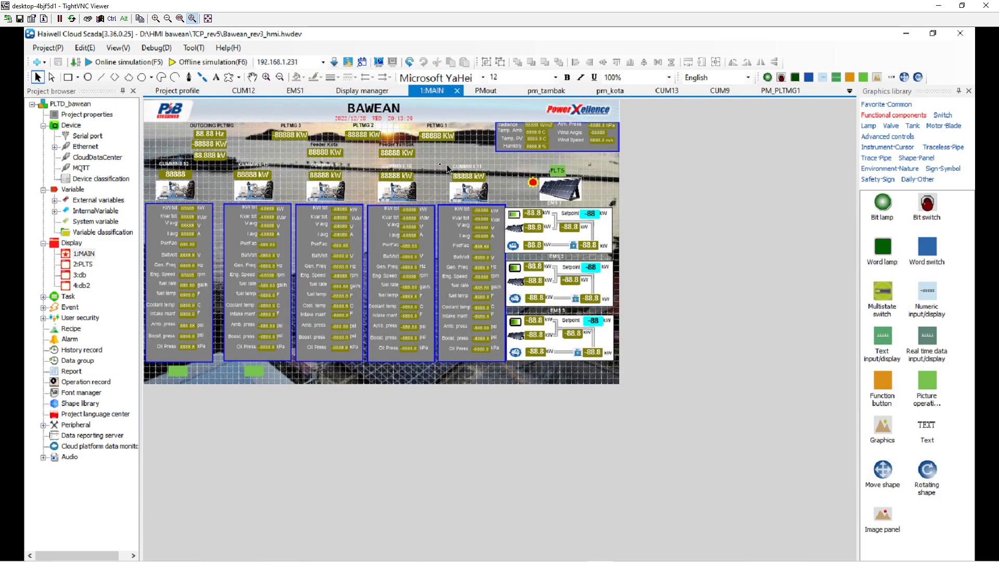
pyautogui.rightClick(475, 136)
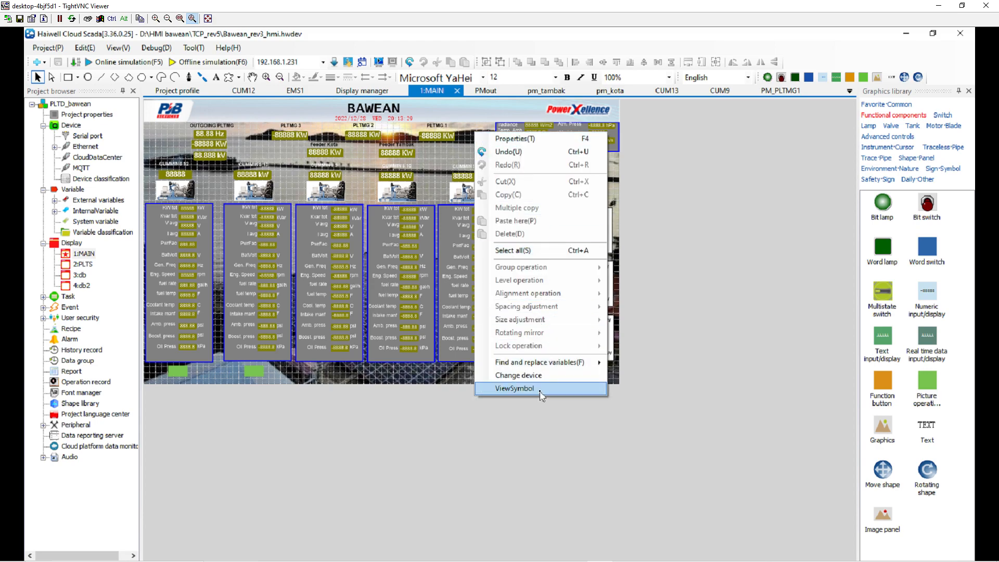
pyautogui.click(523, 147)
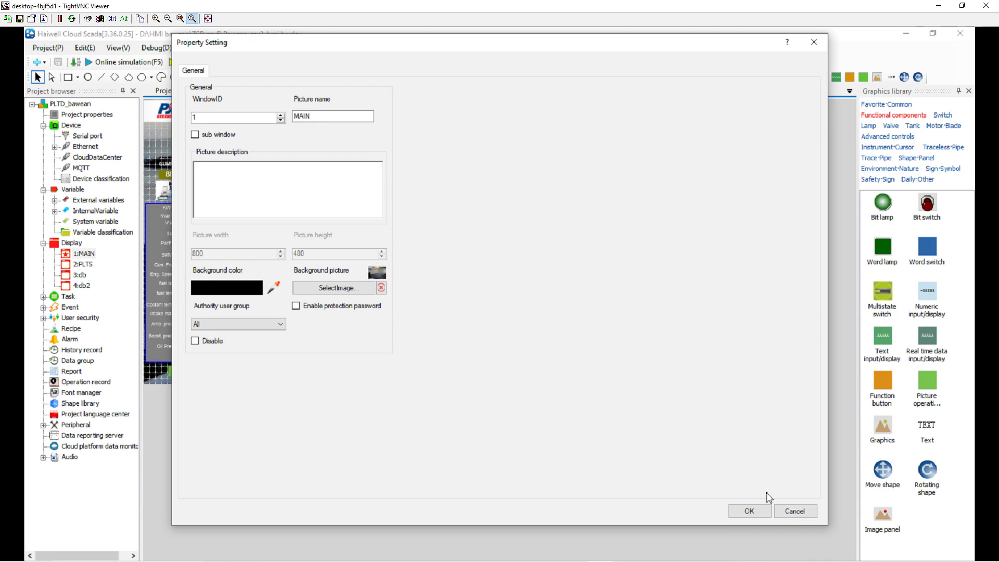
pyautogui.click(784, 513)
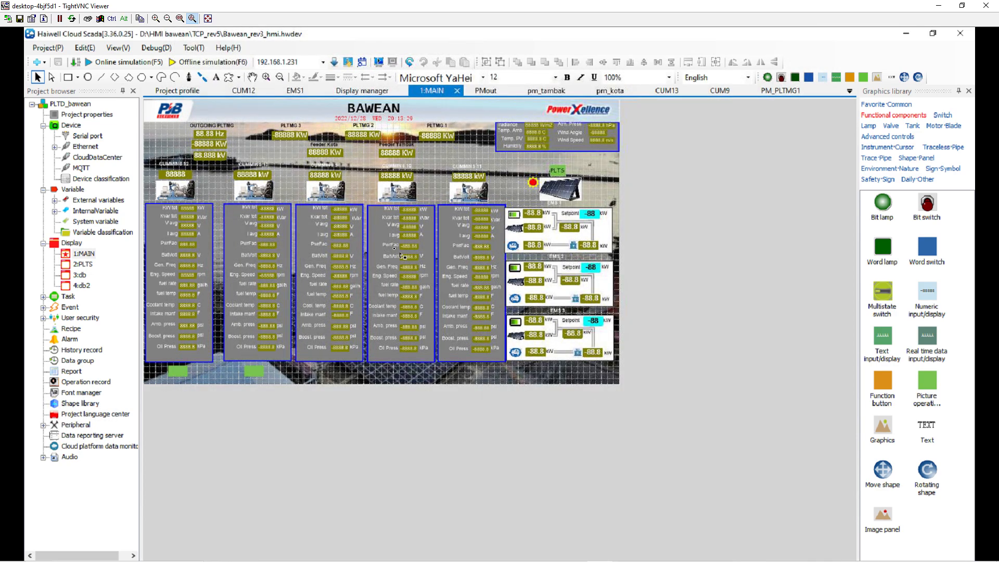
# - Examine the PLTMG 2 power display's read variable, variable selector, right label, integer digits and decimal digits
pyautogui.click(405, 154)
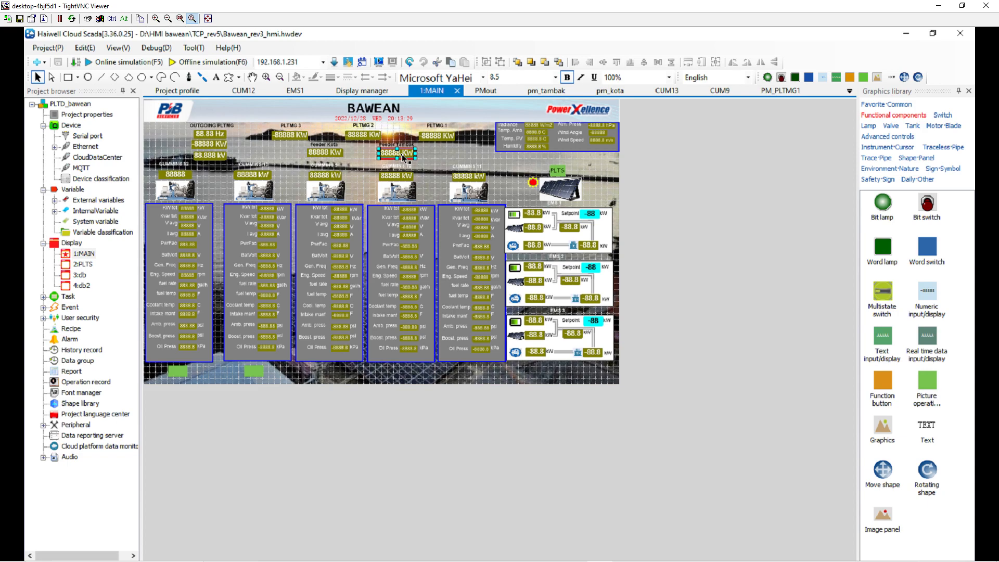
pyautogui.doubleClick(372, 137)
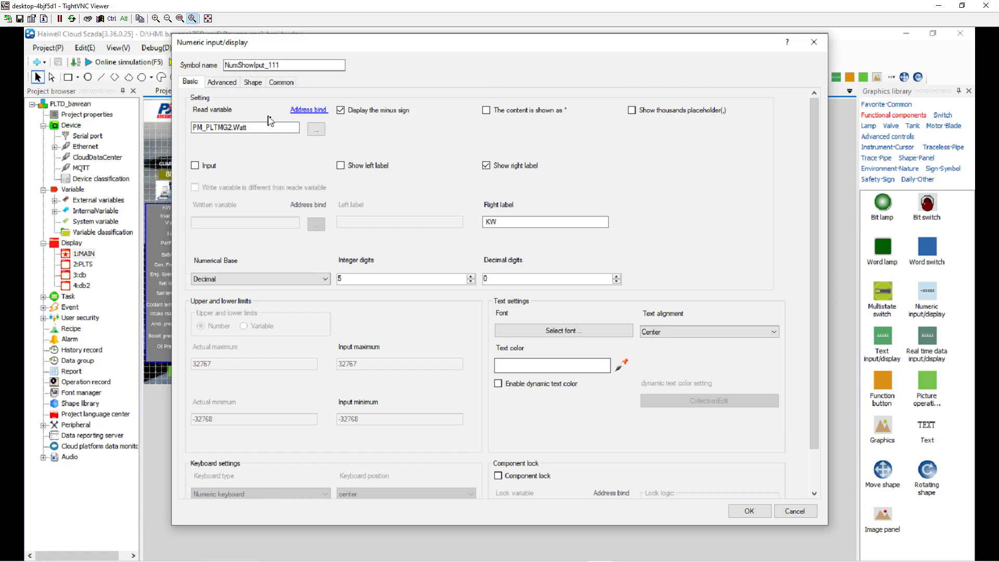
pyautogui.click(315, 130)
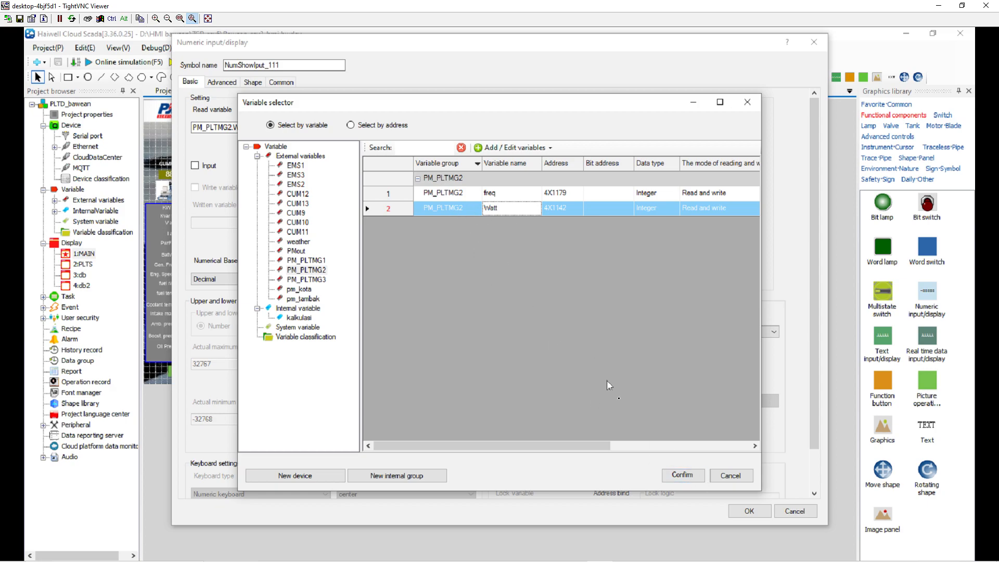
pyautogui.click(681, 475)
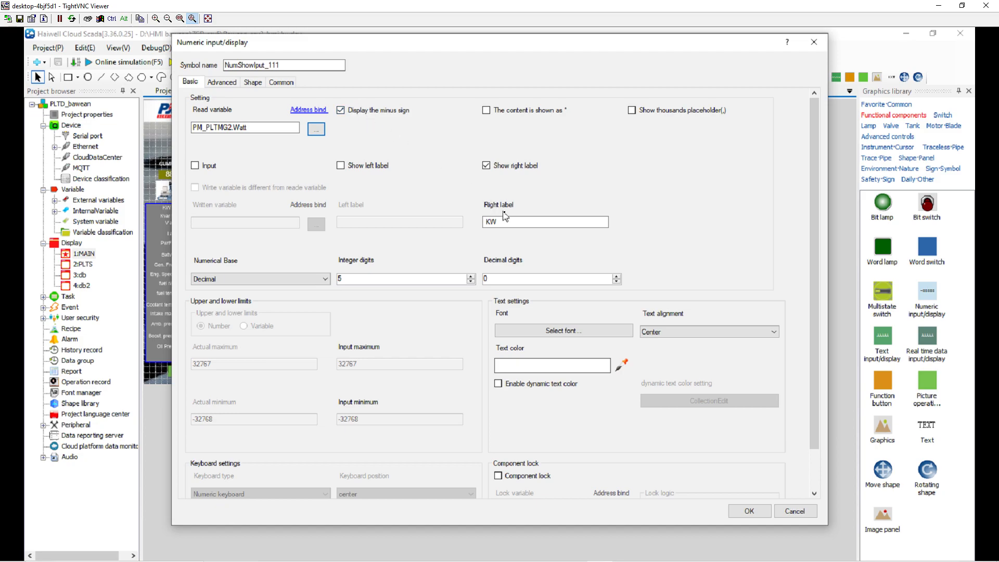
pyautogui.click(486, 223)
pyautogui.click(485, 223)
pyautogui.click(388, 276)
pyautogui.doubleClick(513, 280)
# - Review the advanced, shape and common settings of the PLTMG 2 numeric display, and close without saving changes
pyautogui.click(248, 83)
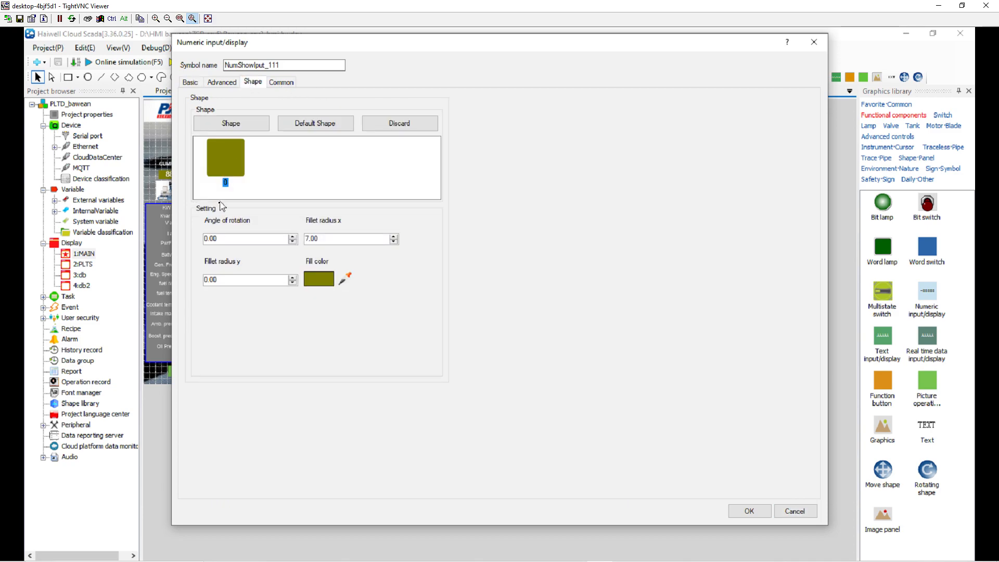
pyautogui.click(219, 82)
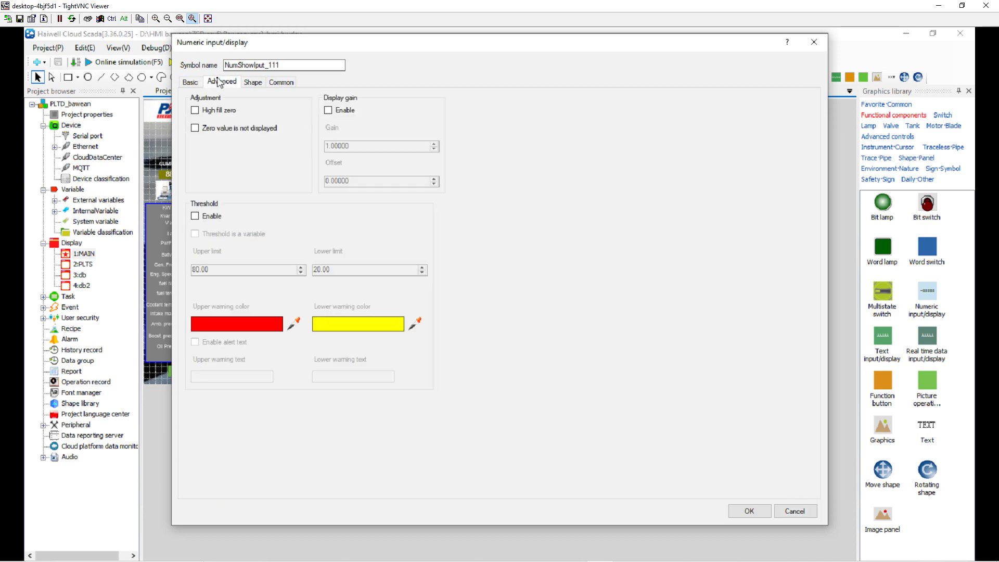
pyautogui.click(252, 84)
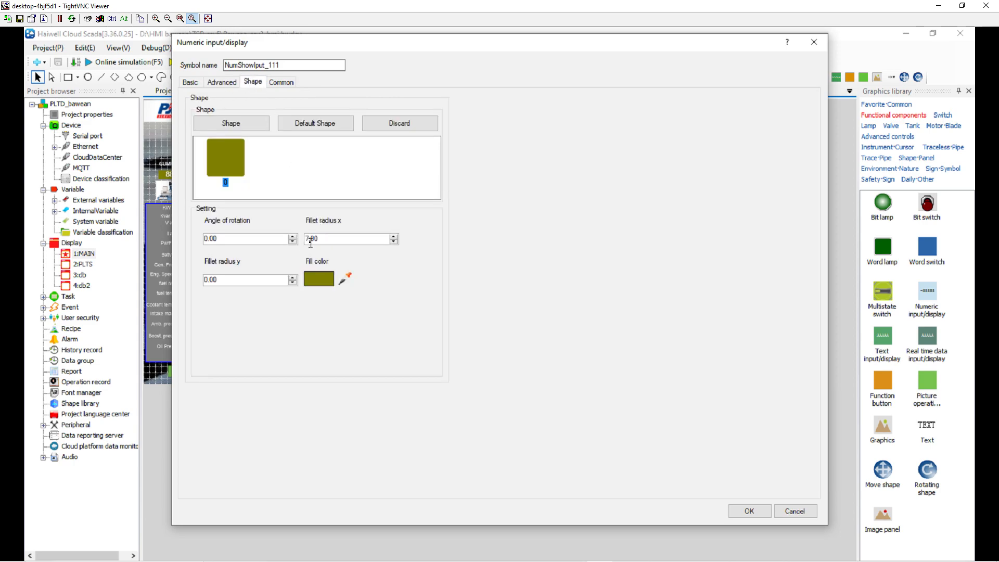
pyautogui.click(307, 277)
pyautogui.click(285, 82)
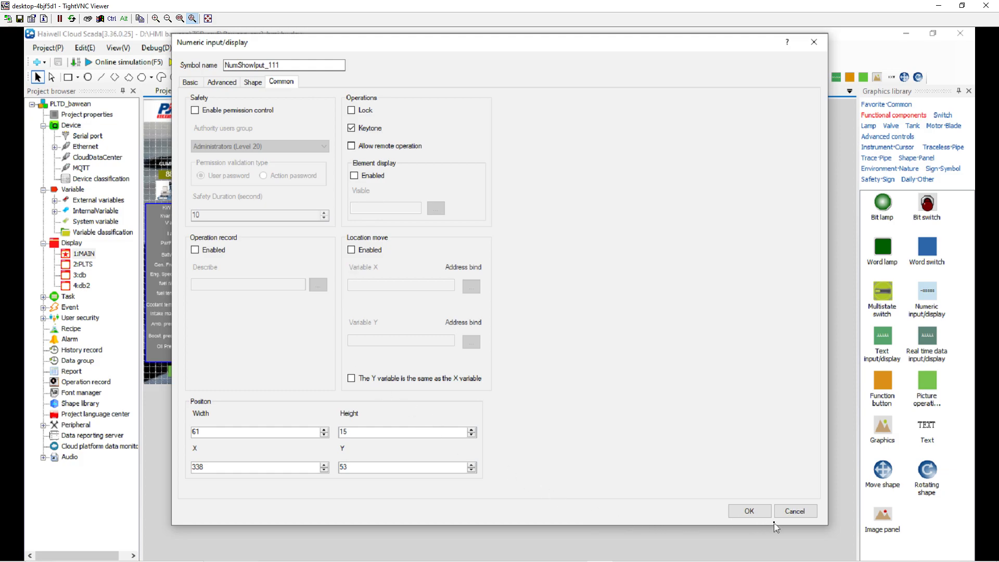
pyautogui.click(794, 512)
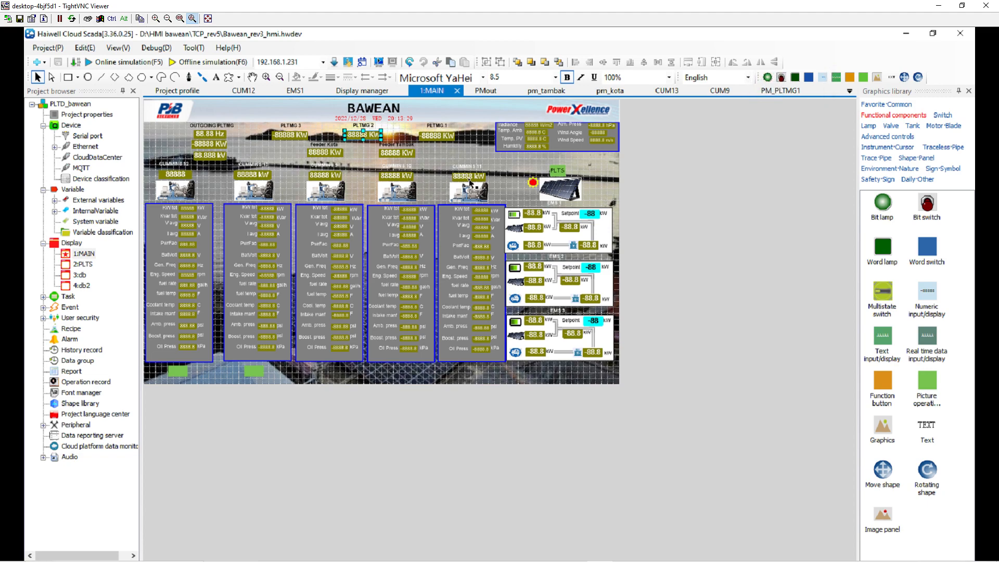
# - Examine the PLTS button's function options and specified target display, and close without saving changes
pyautogui.click(557, 171)
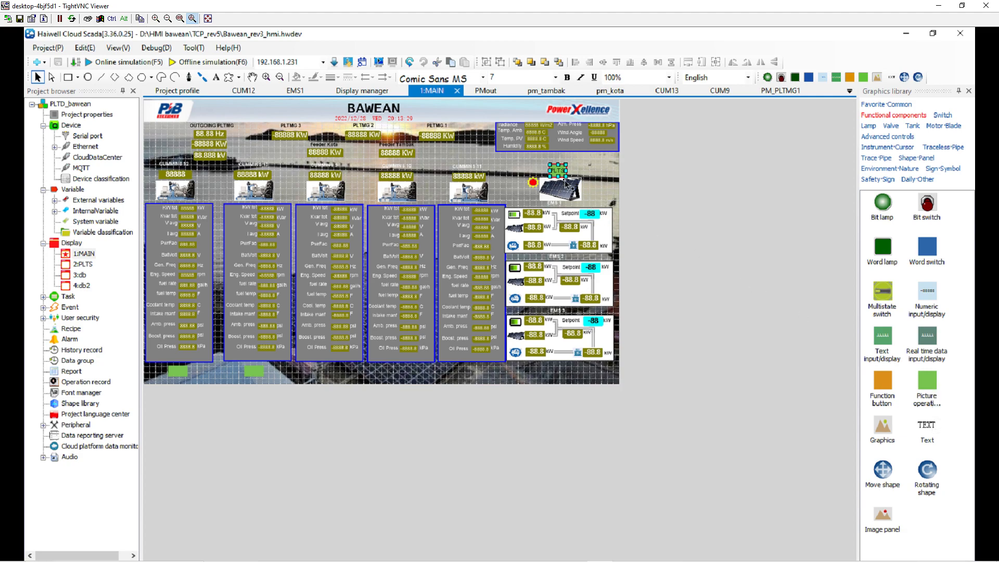
pyautogui.press('Escape')
pyautogui.doubleClick(562, 174)
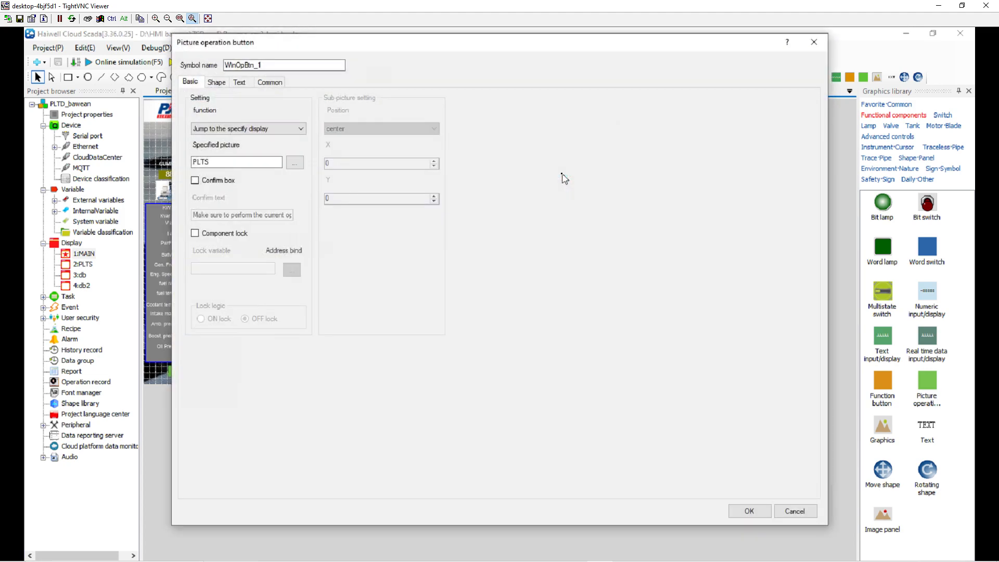
pyautogui.click(231, 132)
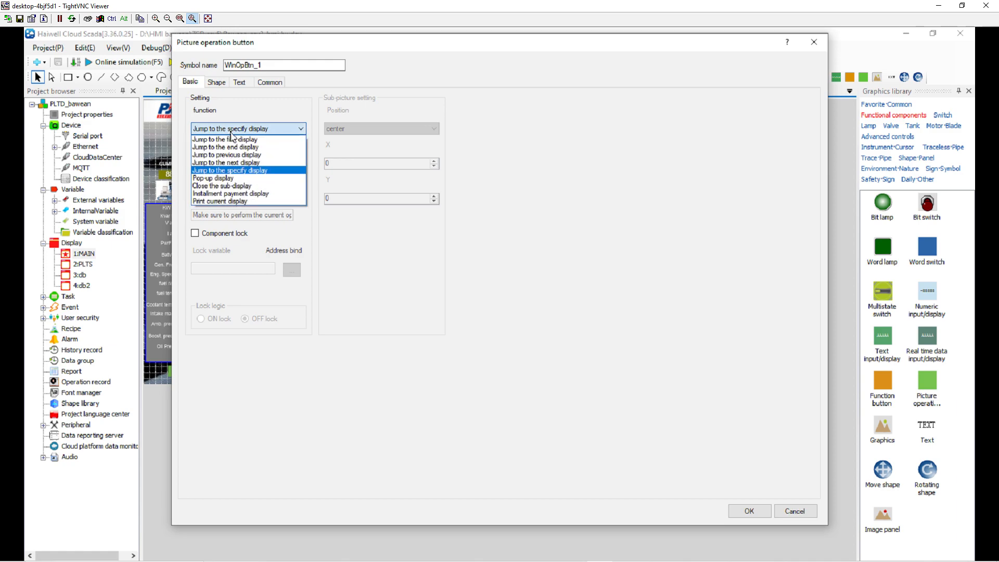
pyautogui.click(259, 115)
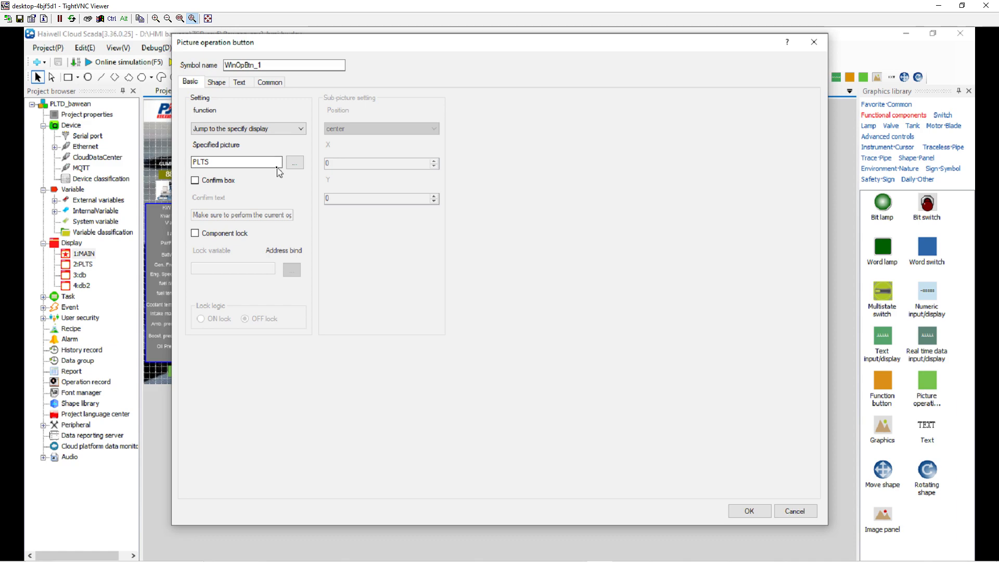
pyautogui.click(294, 162)
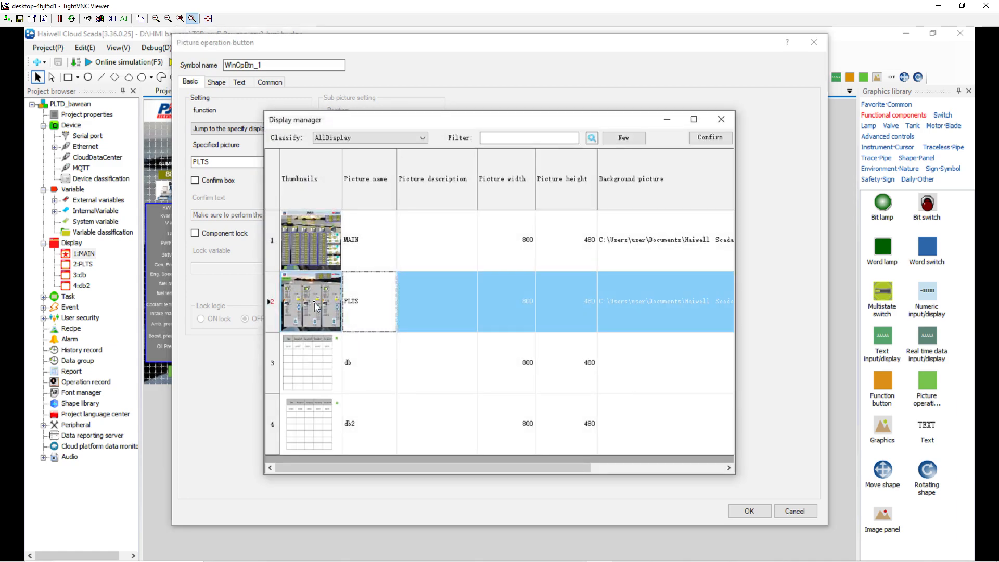
pyautogui.click(713, 138)
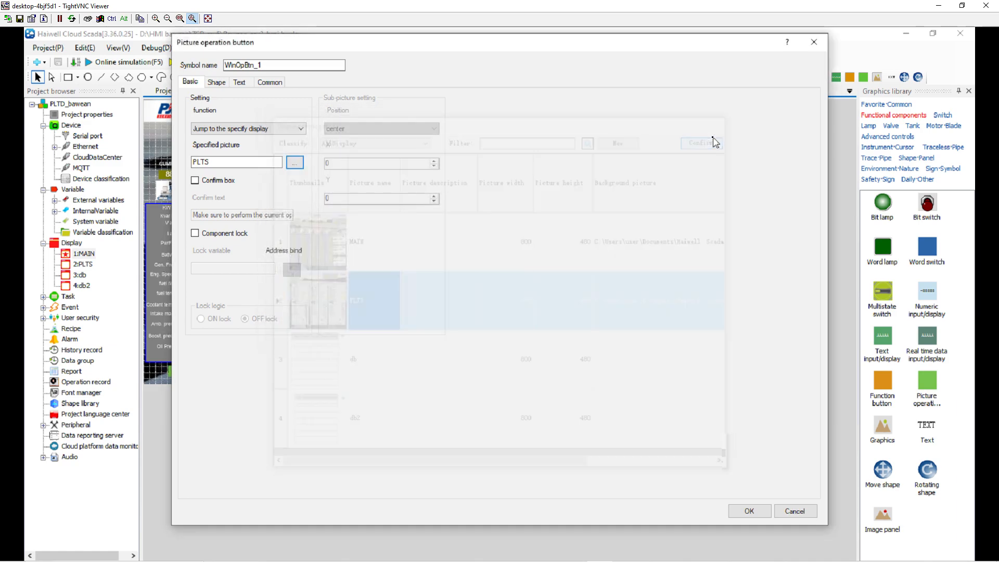
pyautogui.click(798, 510)
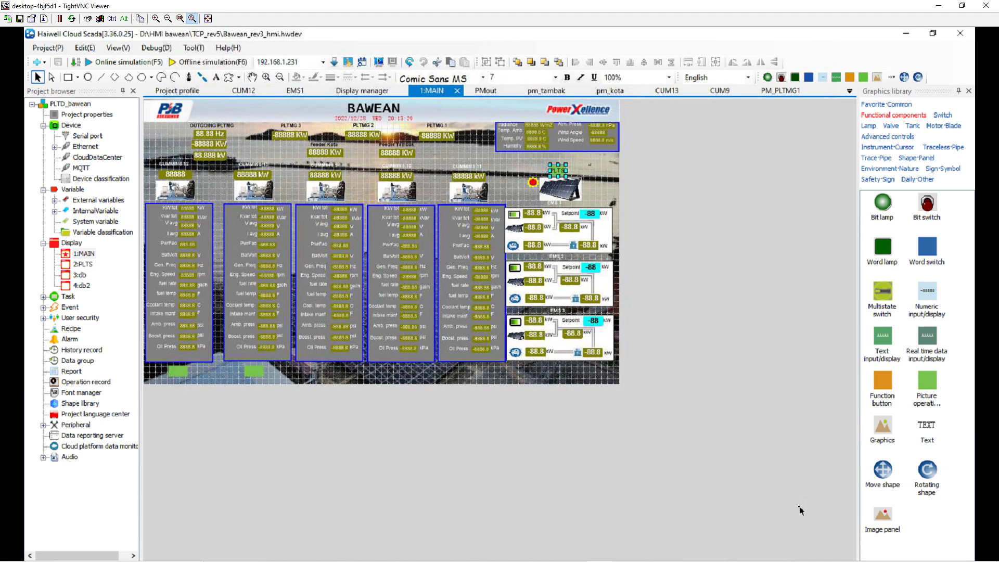
# - Inspect the EMS 1 Setpoint field's variable, input option and limits, and close without saving changes
pyautogui.click(606, 370)
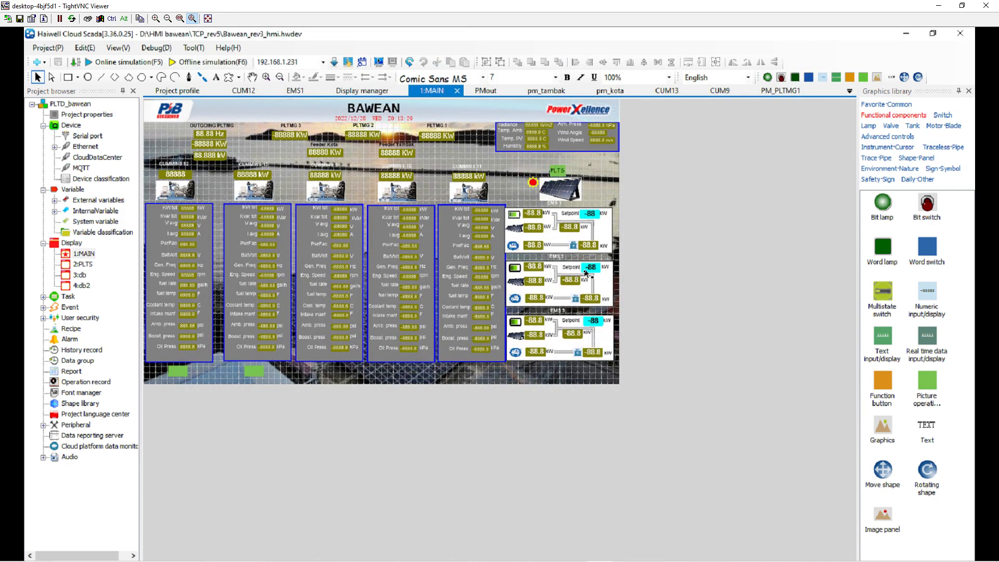
pyautogui.click(593, 219)
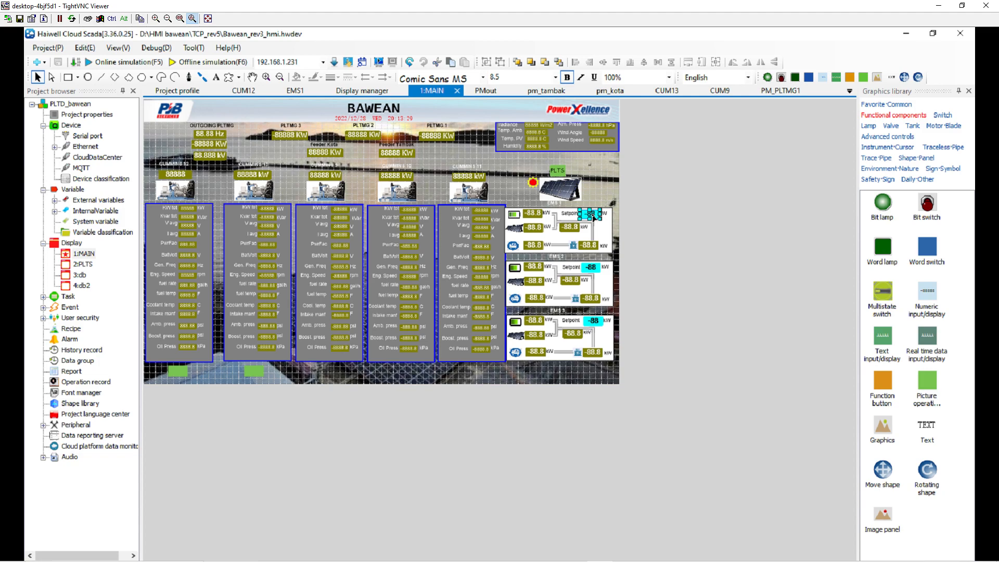
pyautogui.doubleClick(593, 218)
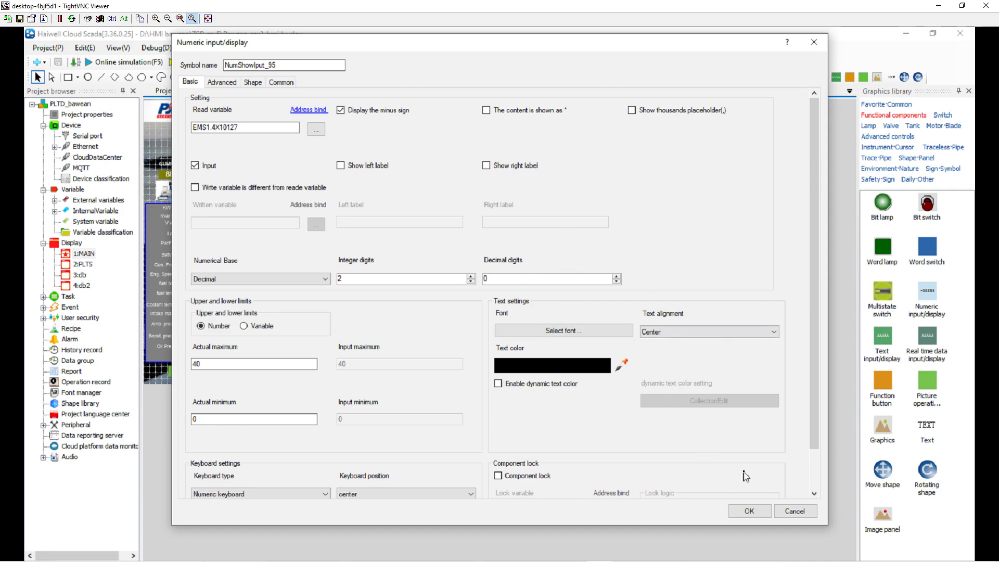
pyautogui.click(799, 512)
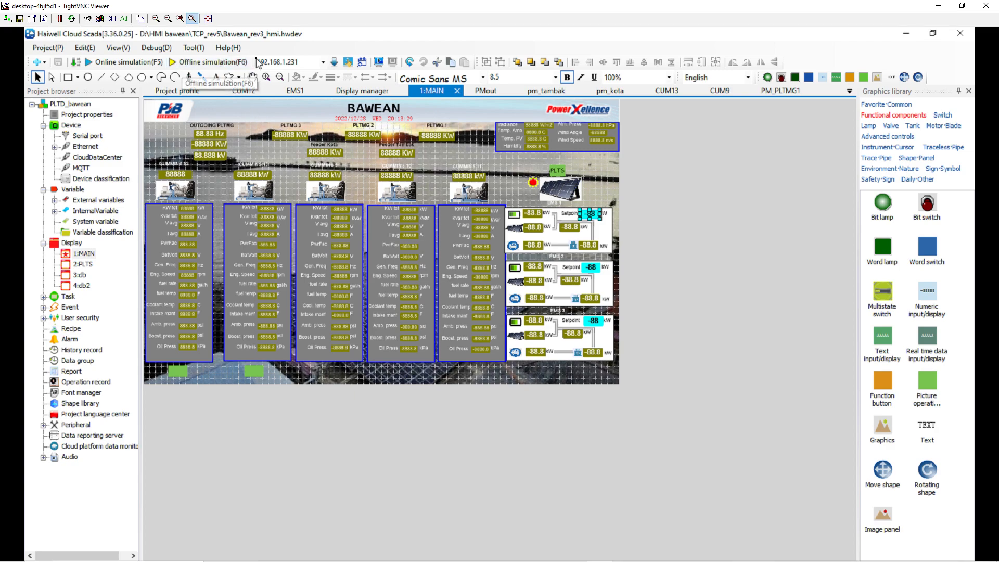
# - Review the HMI devices and their device types in the Device Manager Tool, and close it
pyautogui.click(348, 63)
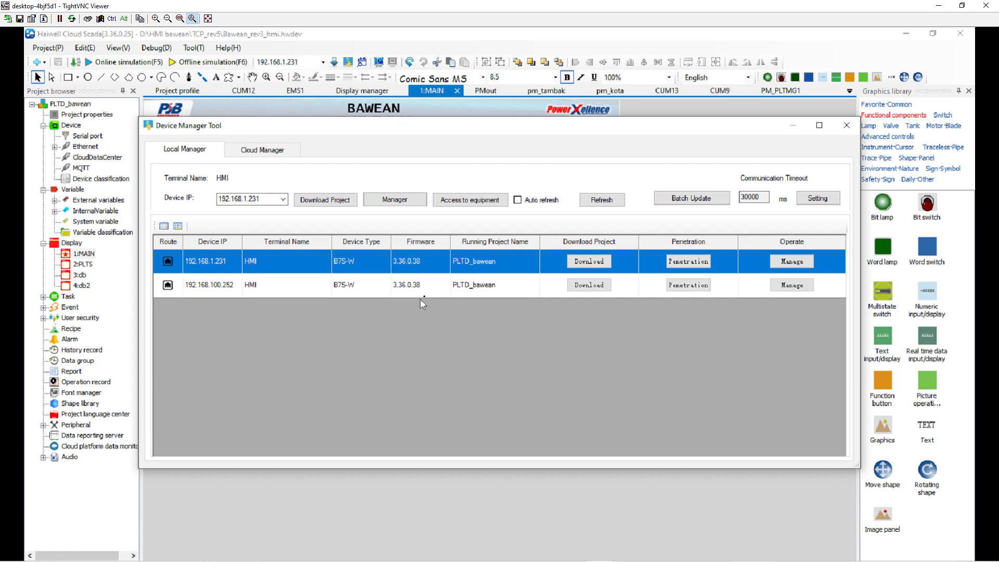
pyautogui.click(531, 203)
pyautogui.click(529, 203)
pyautogui.click(338, 284)
pyautogui.click(351, 270)
pyautogui.click(357, 262)
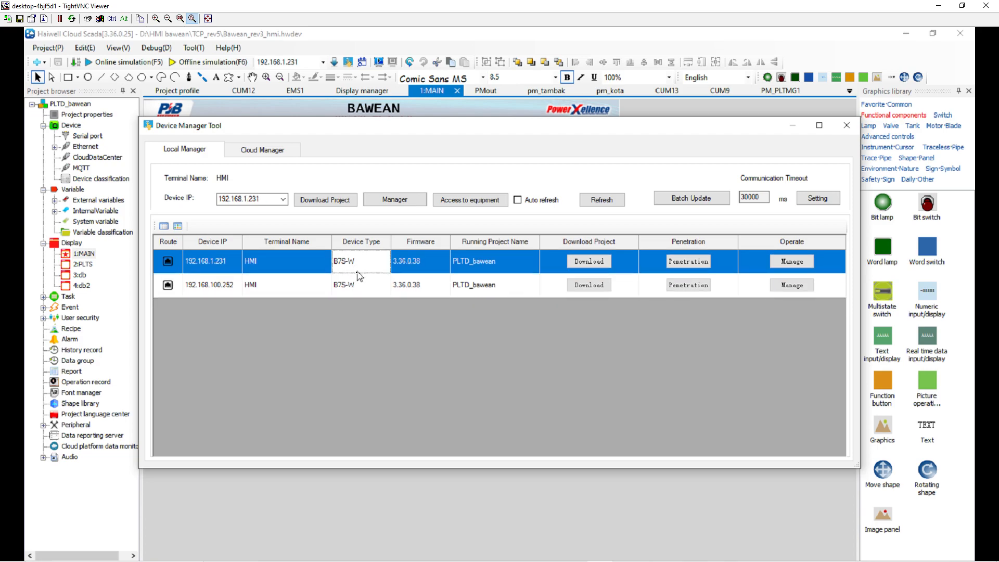
pyautogui.click(359, 286)
pyautogui.click(364, 263)
pyautogui.click(847, 126)
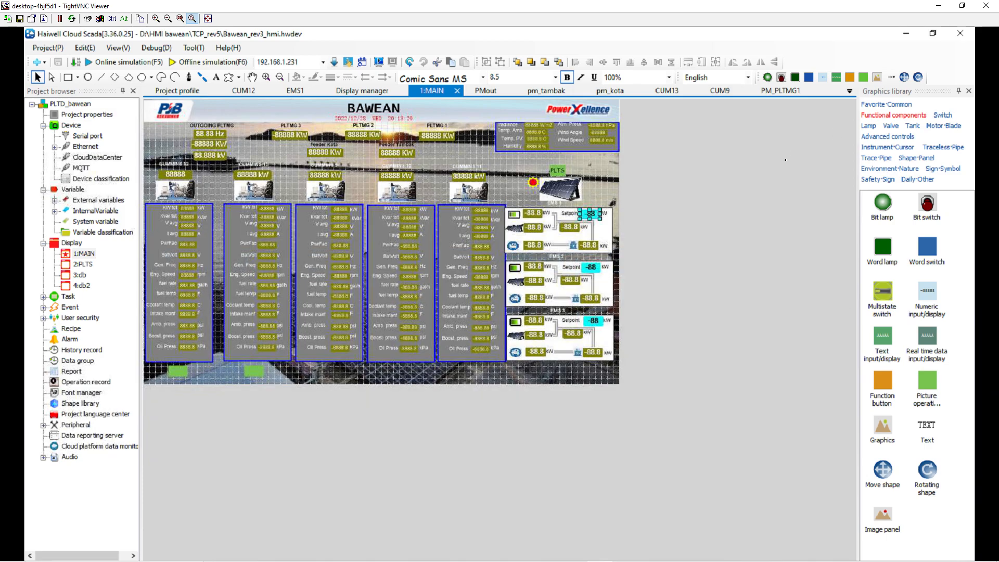
# - Minimise Haiwell Cloud Scada and the Snipping Tool to view the live PLTD_bawean project in the remote browser
pyautogui.click(905, 33)
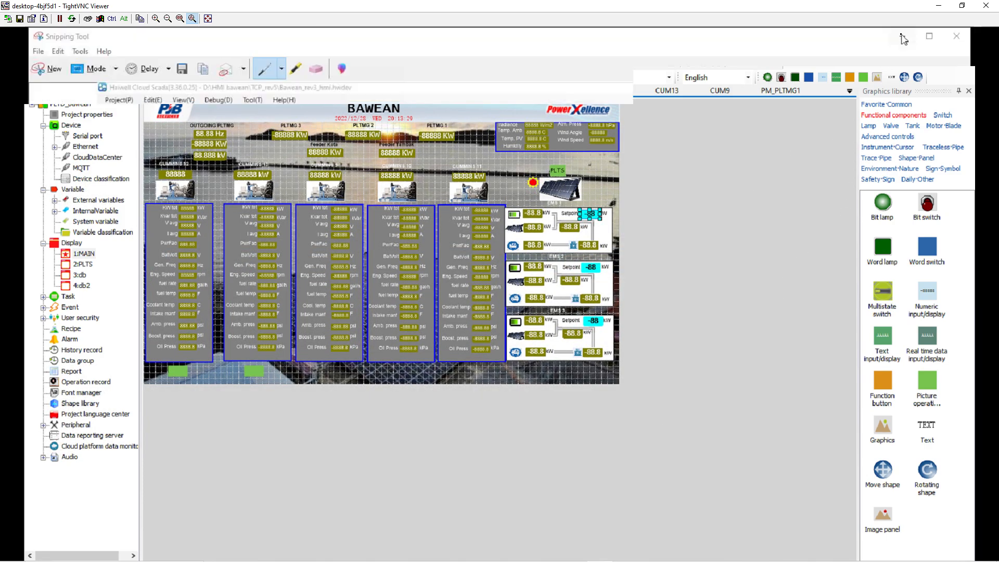
pyautogui.click(902, 36)
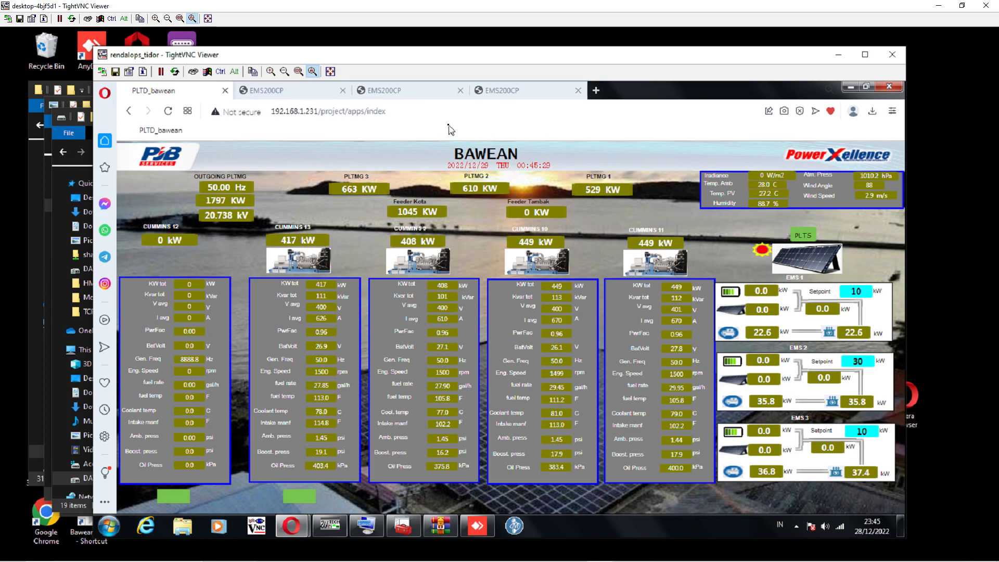
pyautogui.click(414, 112)
pyautogui.write('1')
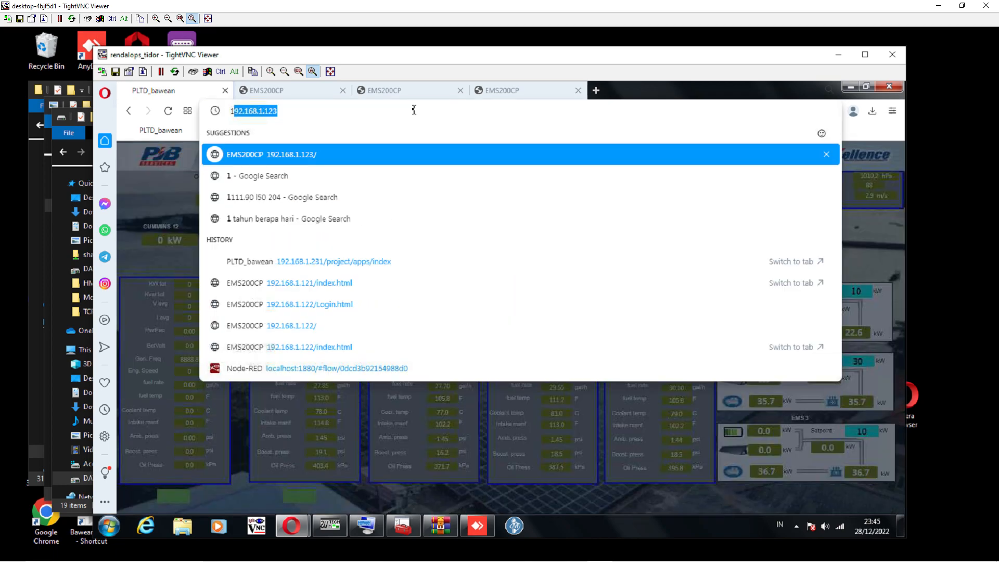
pyautogui.press('Escape')
pyautogui.press('Escape')
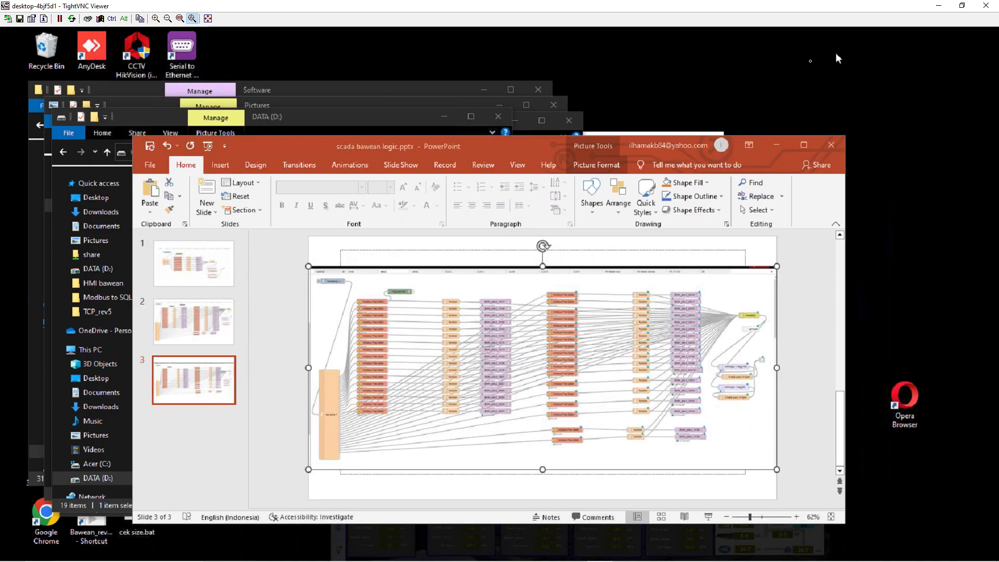
# - Minimise the nested TightVNC viewer and load the HMI web page at 192.168.1.231/ in Firefox on the outer remote desktop
pyautogui.click(838, 54)
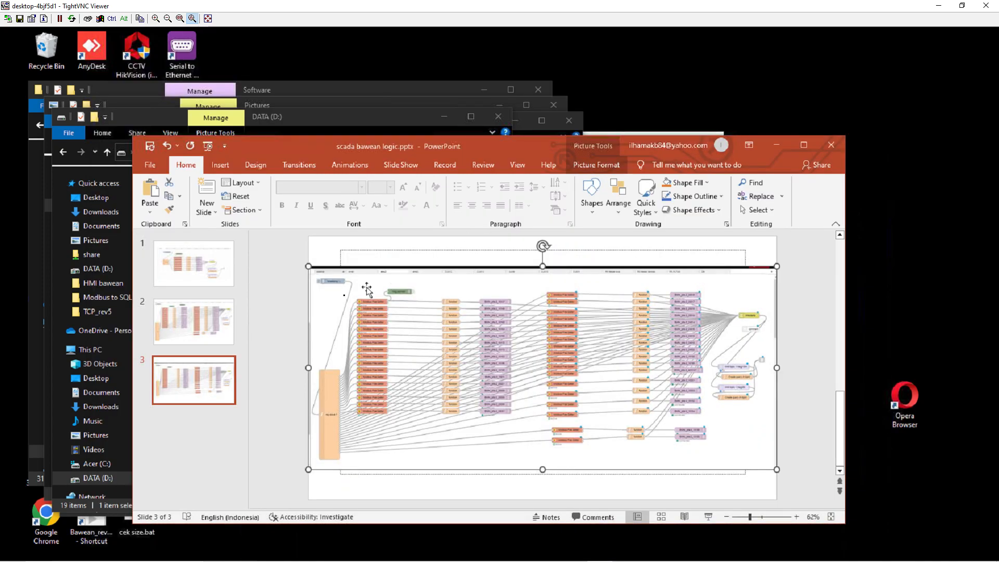
pyautogui.press('super')
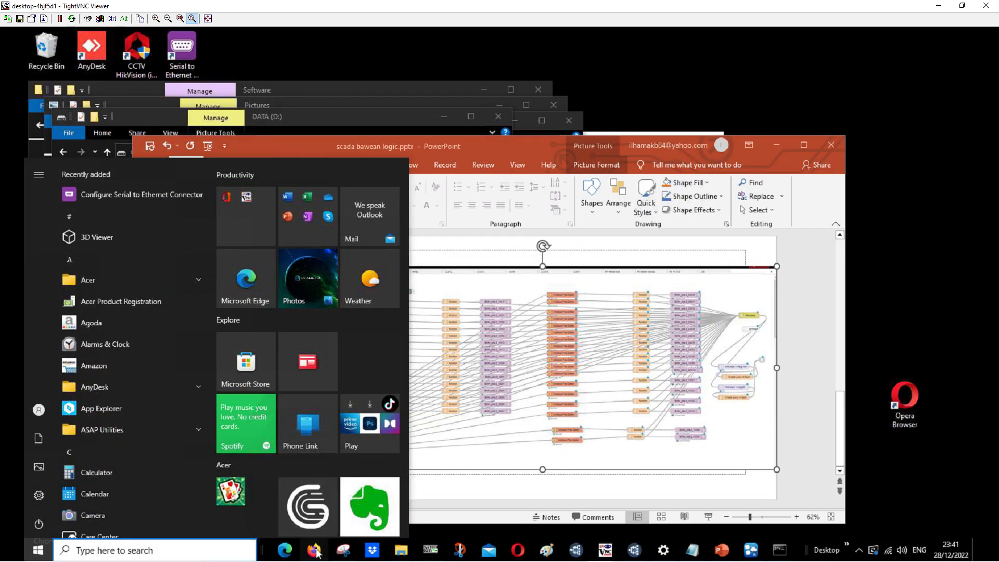
pyautogui.click(314, 550)
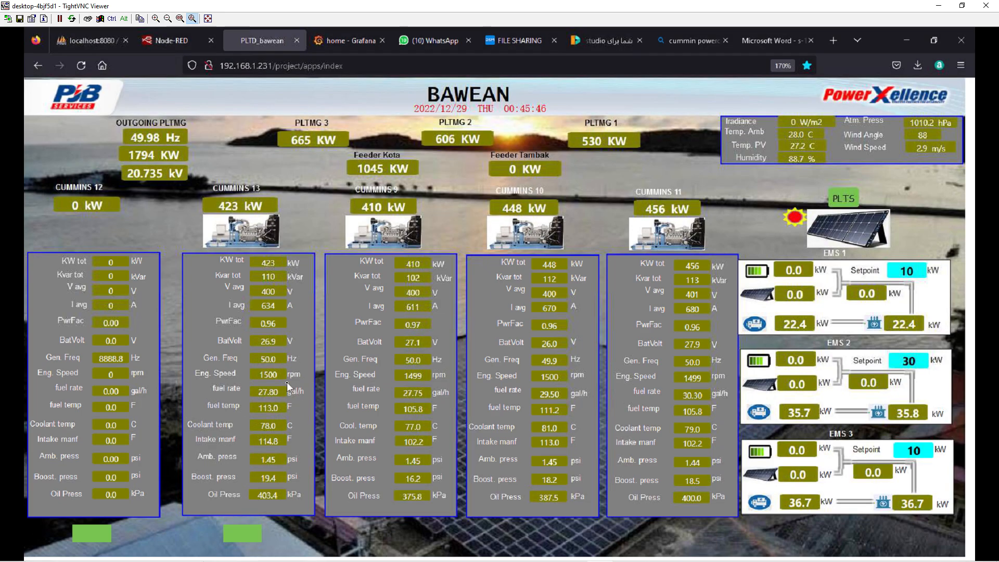
pyautogui.click(293, 66)
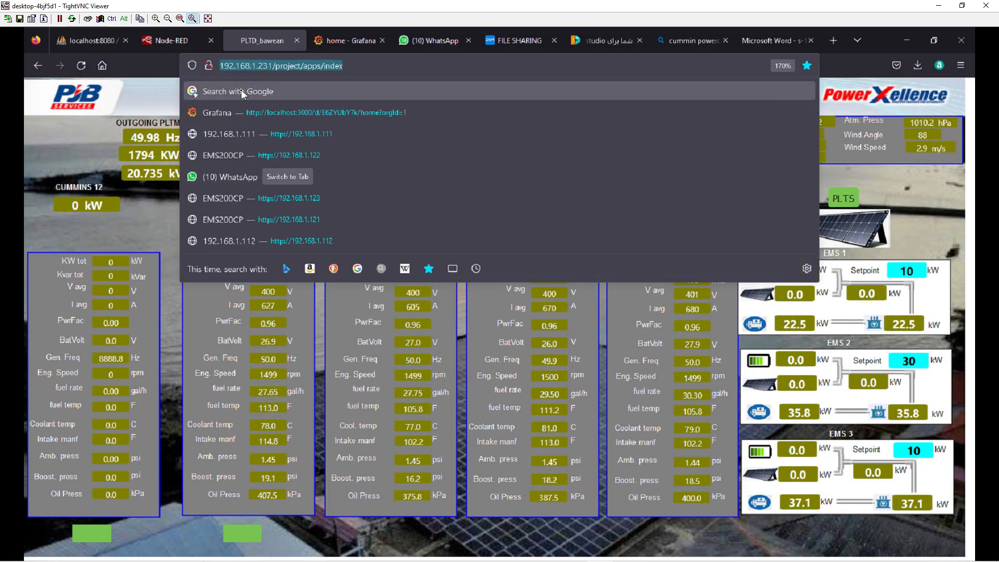
pyautogui.write('192')
pyautogui.write('.168.1.231/')
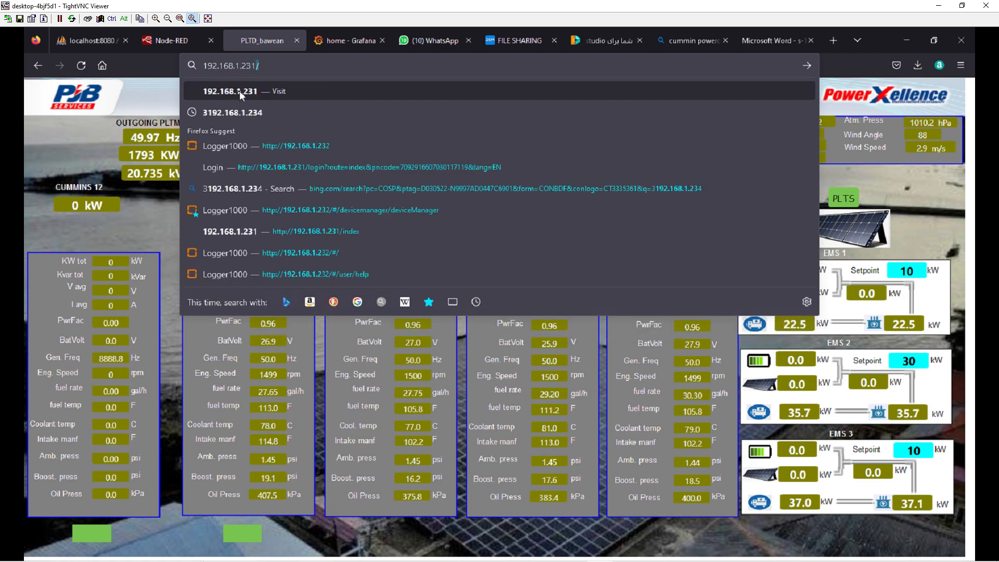
pyautogui.click(239, 90)
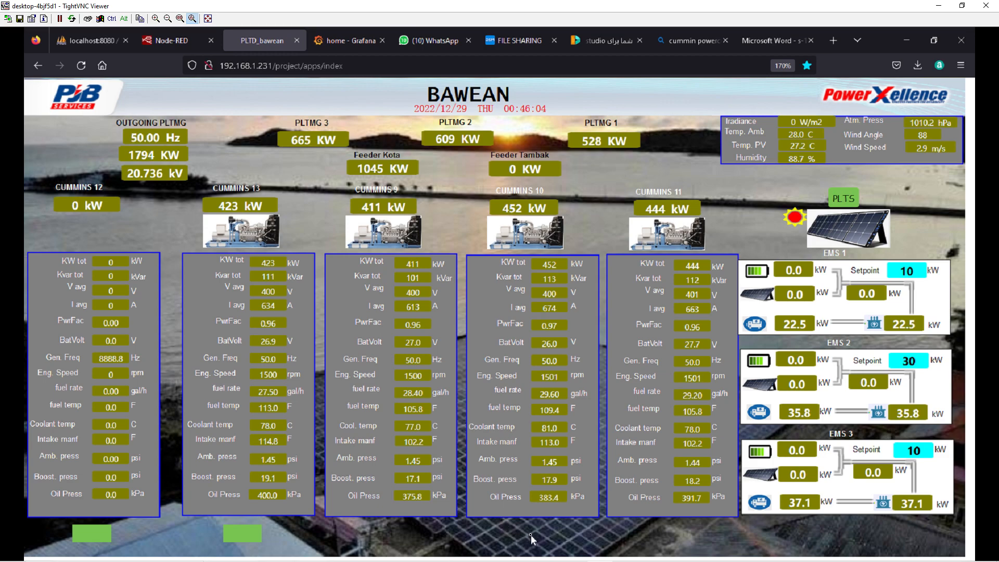
# - Switch from the browser back to the PLTD_bawean project in Haiwell Cloud Scada
pyautogui.press('super')
pyautogui.click(638, 529)
pyautogui.press('super')
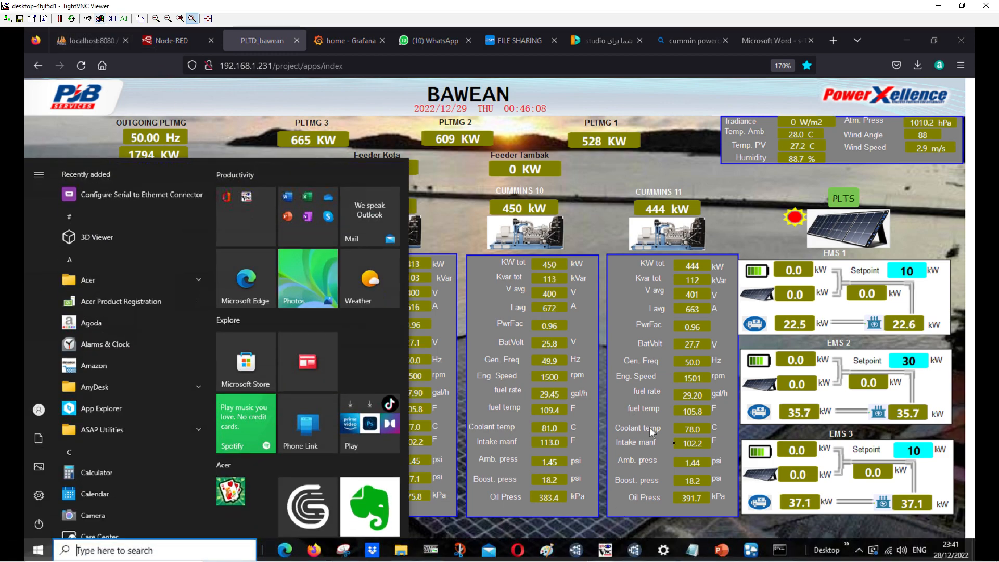
pyautogui.click(751, 550)
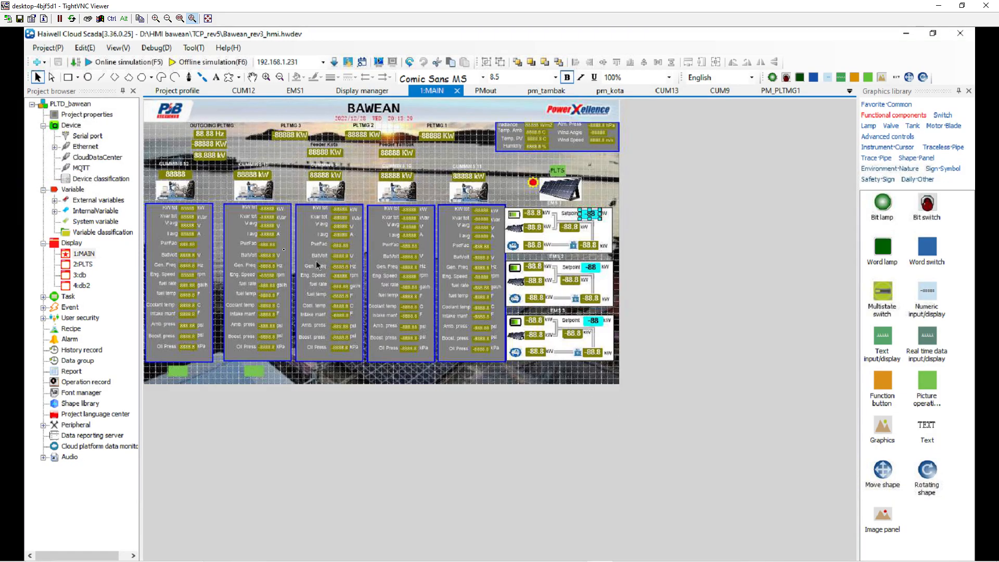
# - Reveal the LAN access password in the project properties, close without saving changes, and minimise Haiwell Cloud Scada to return to the live HMI
pyautogui.click(105, 117)
pyautogui.doubleClick(104, 118)
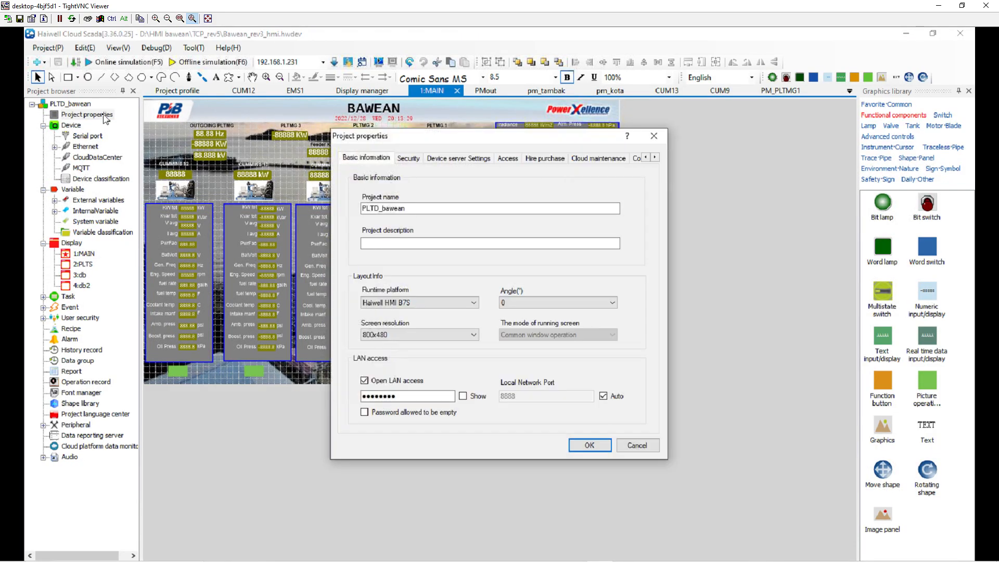
pyautogui.click(463, 395)
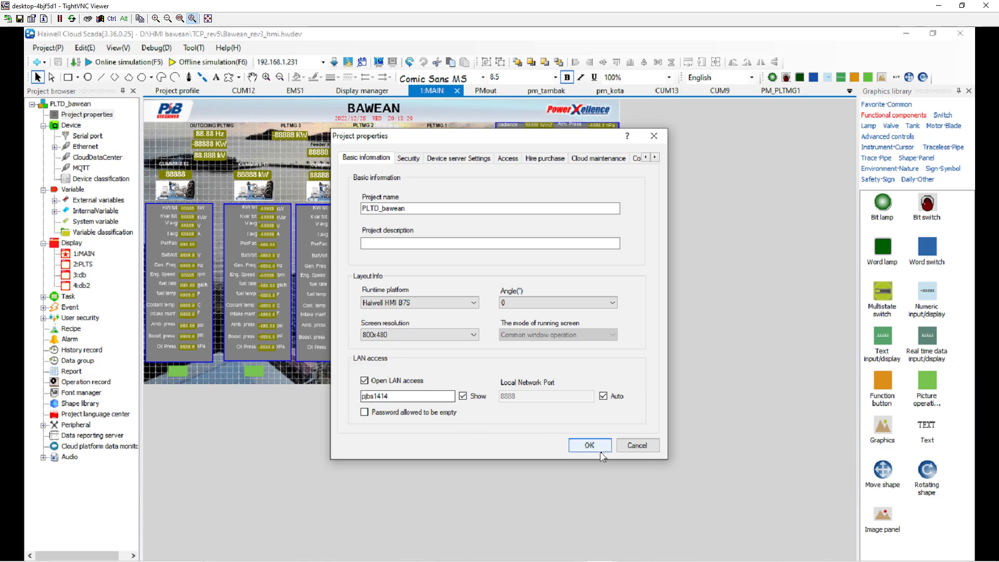
pyautogui.click(636, 445)
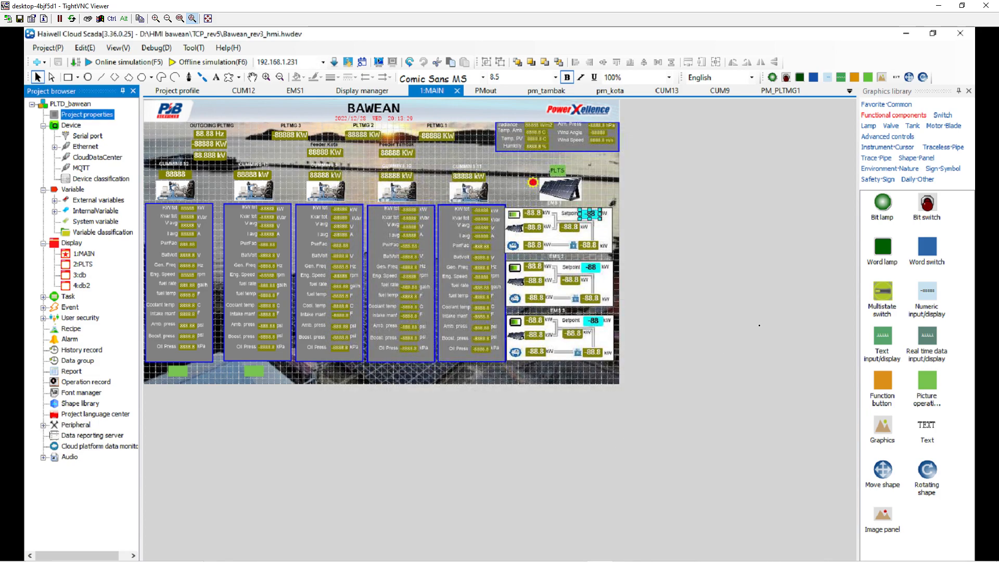
pyautogui.click(906, 34)
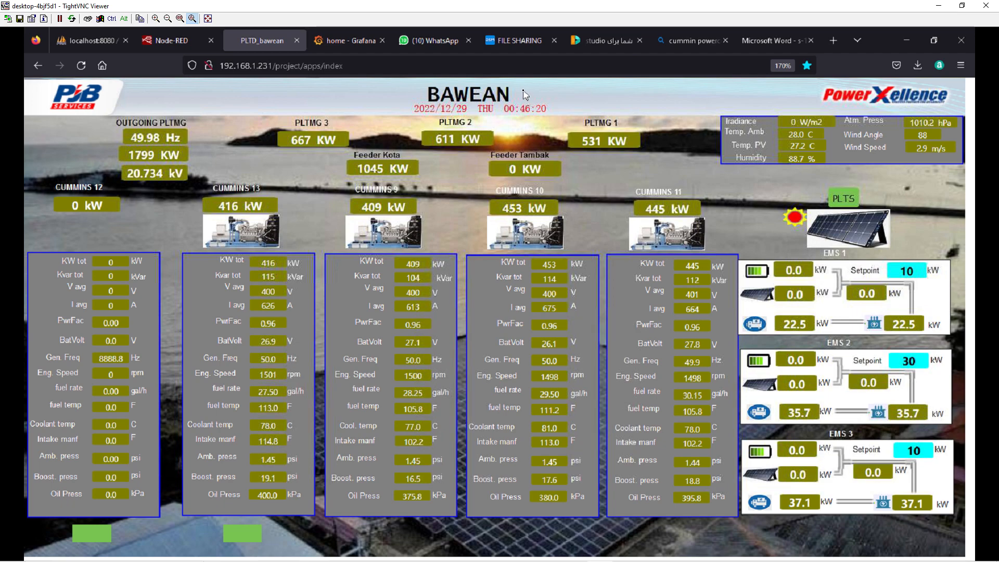